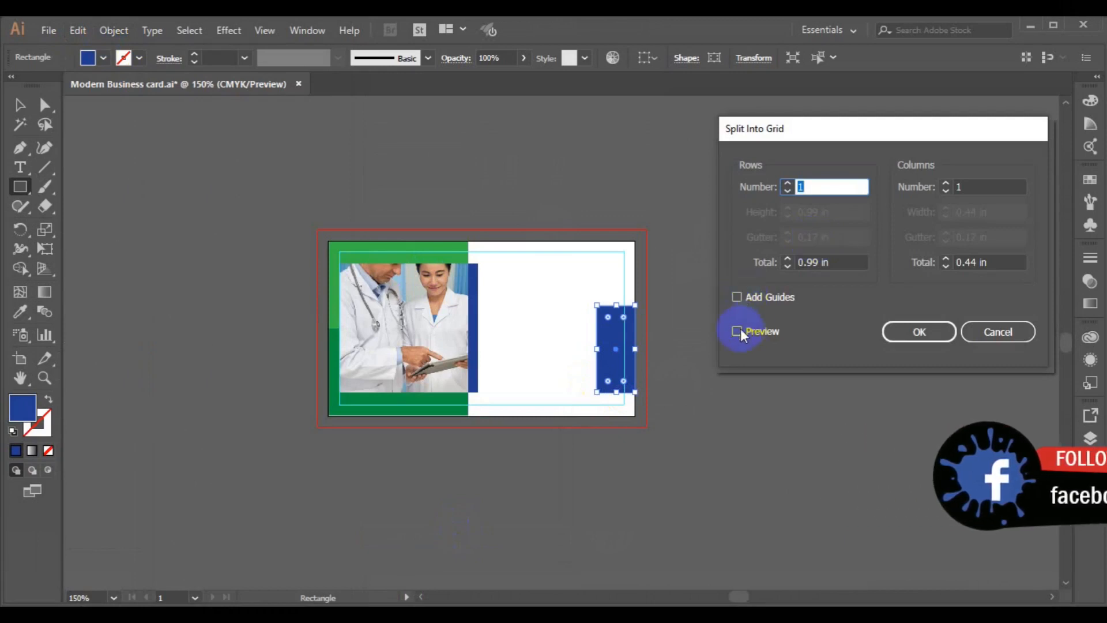
Step: Split the blue rectangle into a grid of 3 rows
{"action": "left_click", "coordinate": [788, 183]}
{"action": "left_click", "coordinate": [788, 183]}
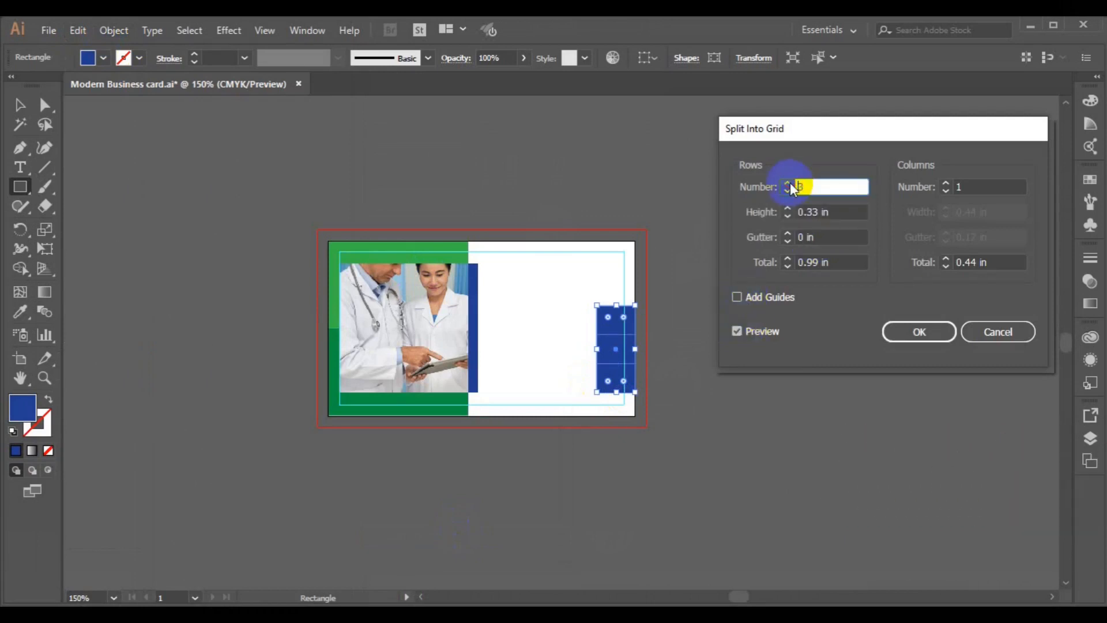
{"action": "left_click", "coordinate": [917, 330]}
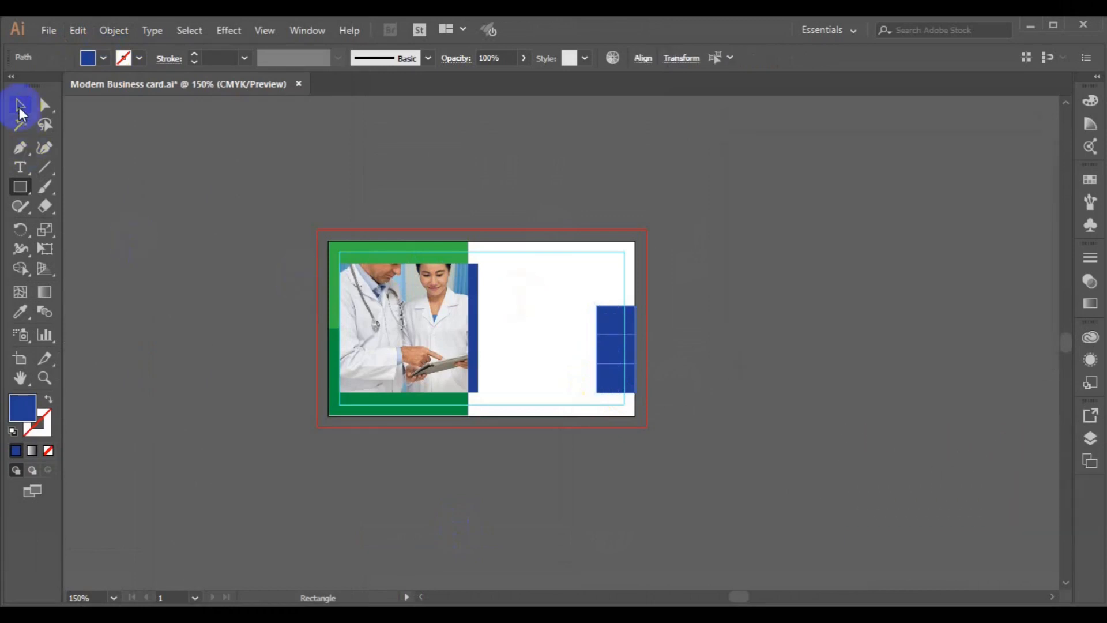
Step: Duplicate the top blue block upward near the card's top edge
{"action": "left_click", "coordinate": [19, 105]}
{"action": "left_click", "coordinate": [722, 310]}
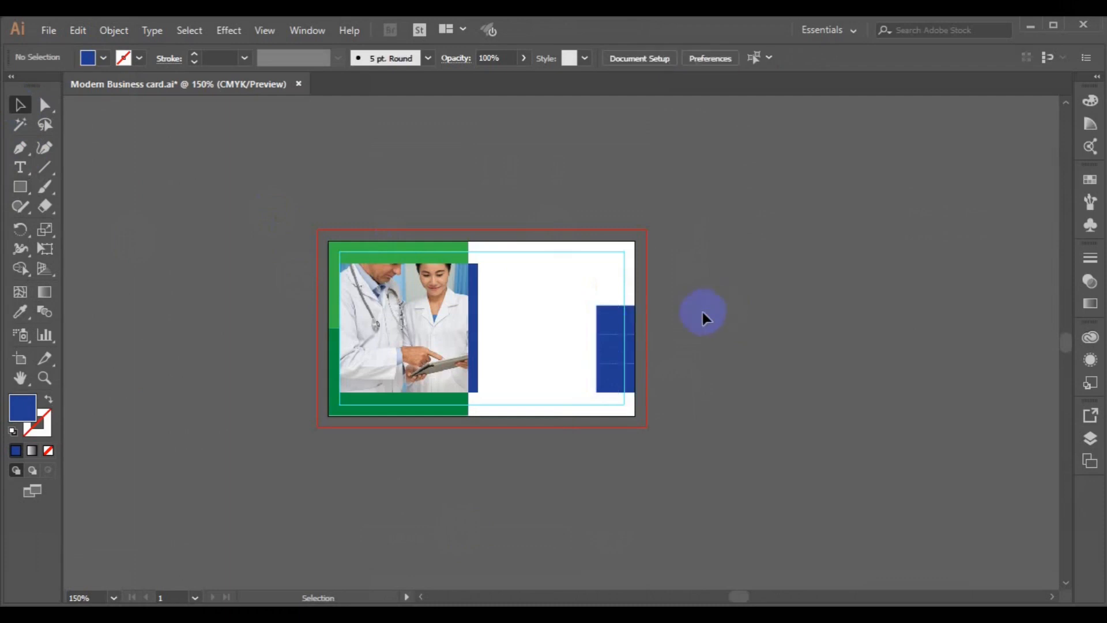
{"action": "left_click", "coordinate": [615, 330]}
{"action": "left_click_drag", "start_coordinate": [616, 331], "coordinate": [614, 272]}
Step: Colour the upper column block with the top band's green
{"action": "left_click", "coordinate": [613, 348]}
{"action": "left_click", "coordinate": [607, 320]}
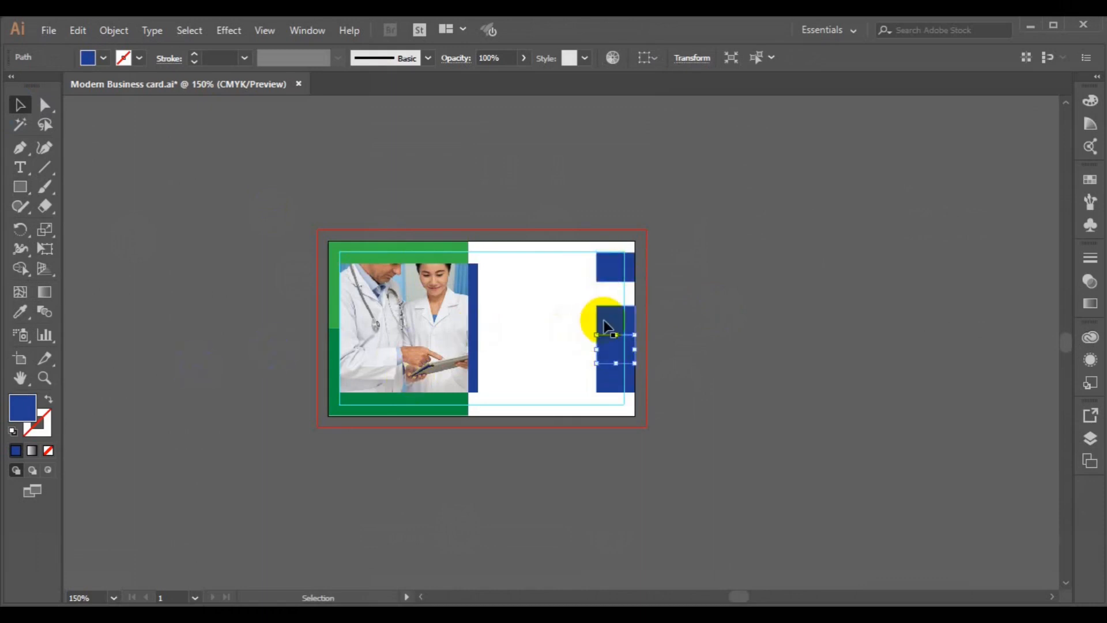
{"action": "left_click", "coordinate": [20, 313]}
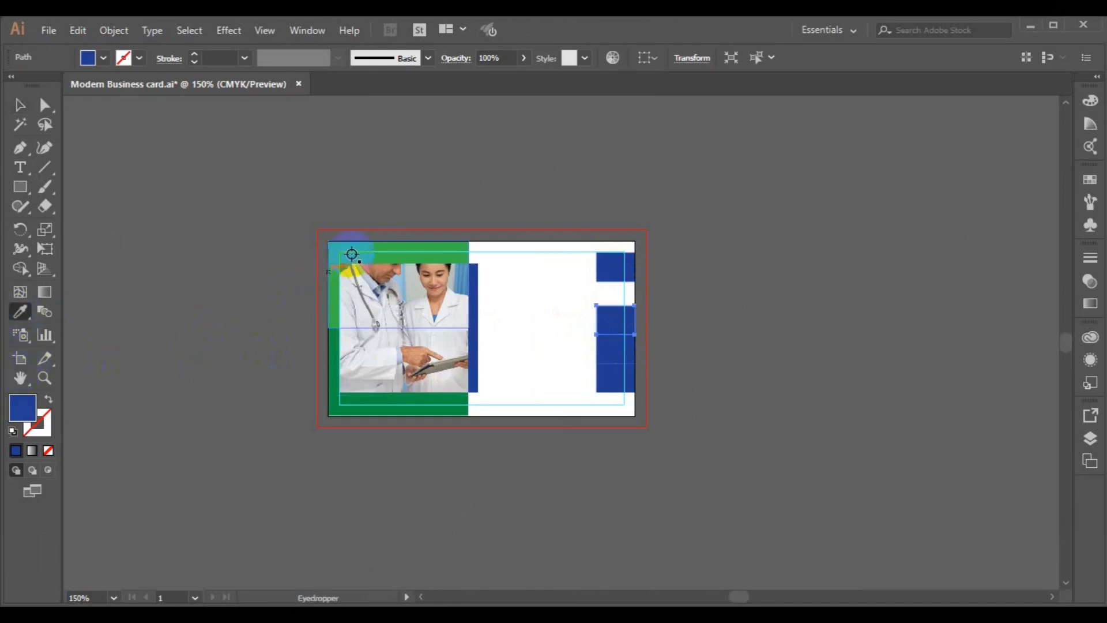
{"action": "left_click", "coordinate": [339, 250]}
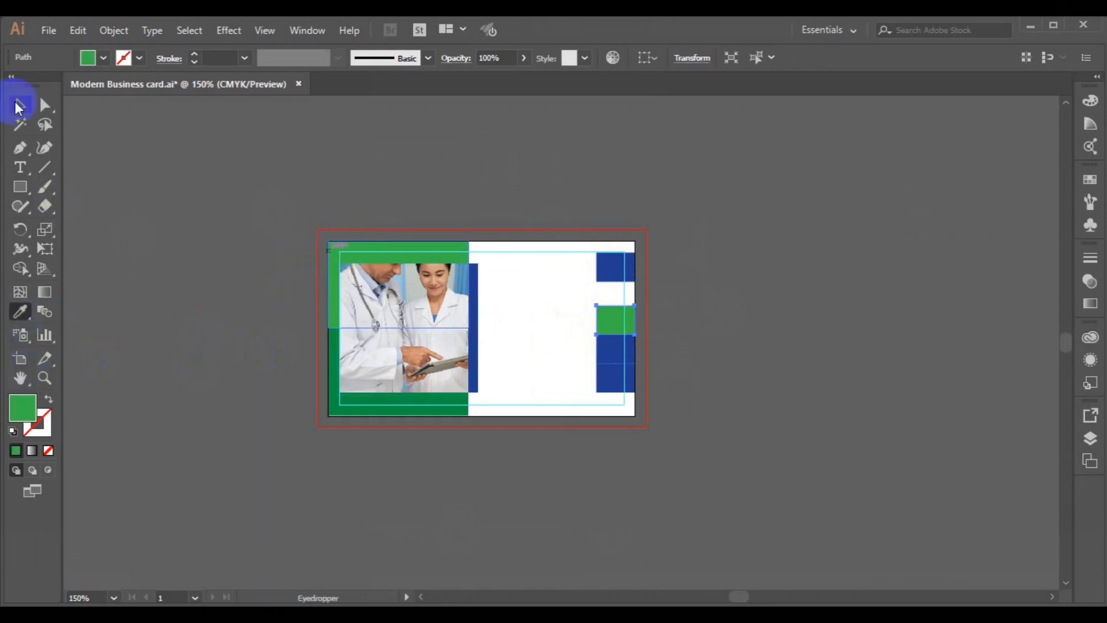
{"action": "left_click", "coordinate": [19, 106]}
Step: Sample the bottom band's dark green onto the bottom block and the light green block
{"action": "left_click", "coordinate": [607, 384]}
{"action": "left_click", "coordinate": [21, 312]}
{"action": "left_click", "coordinate": [337, 403]}
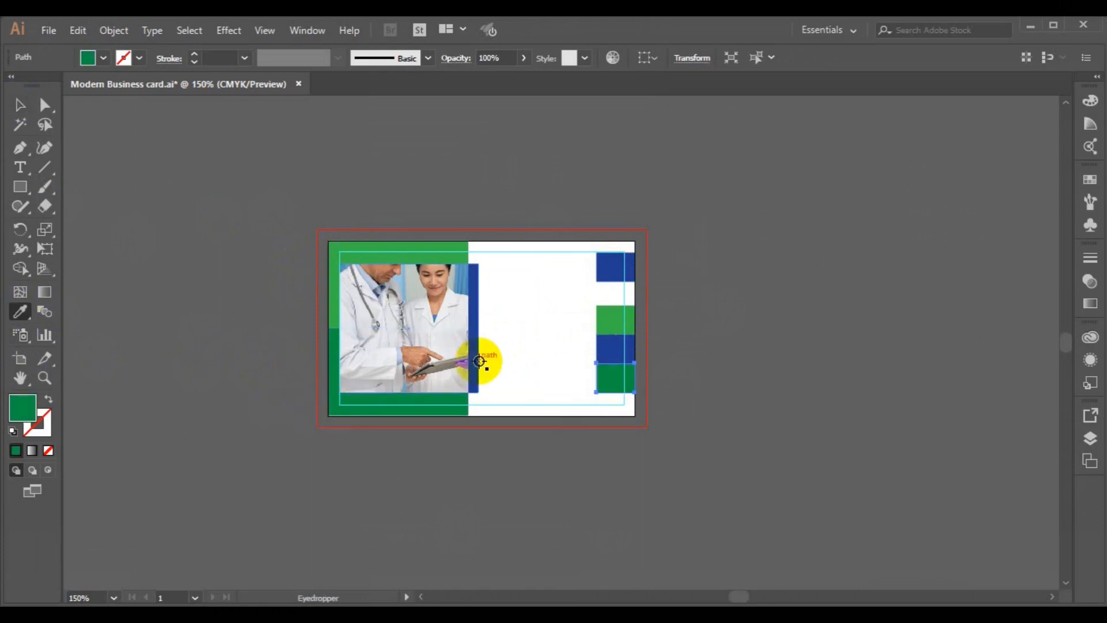
{"action": "left_click", "coordinate": [19, 106]}
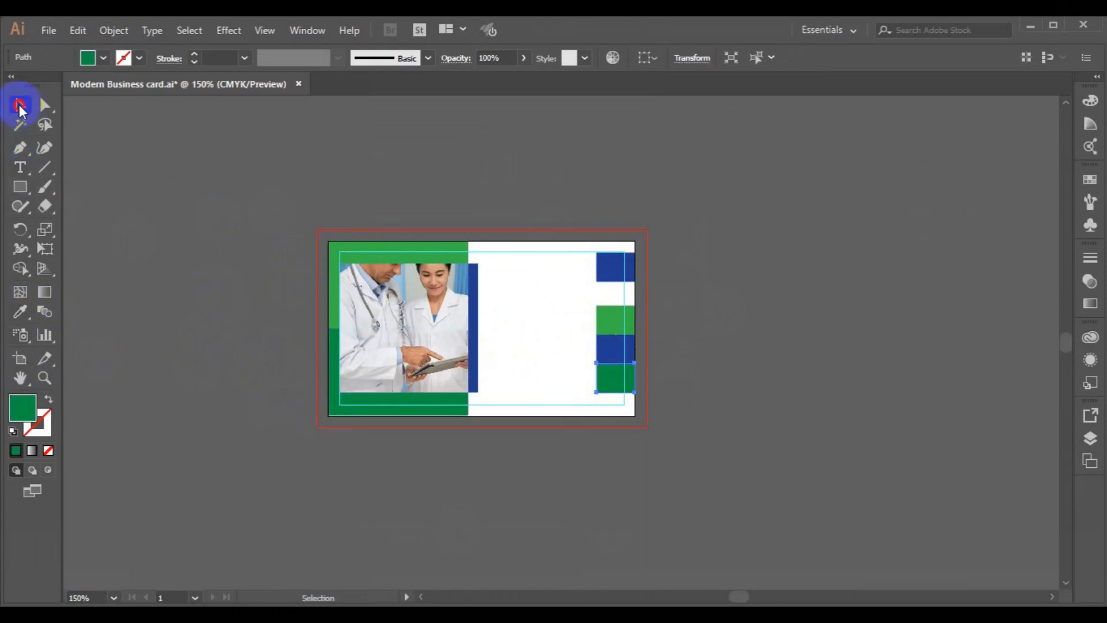
{"action": "left_click", "coordinate": [607, 330]}
{"action": "left_click", "coordinate": [21, 314]}
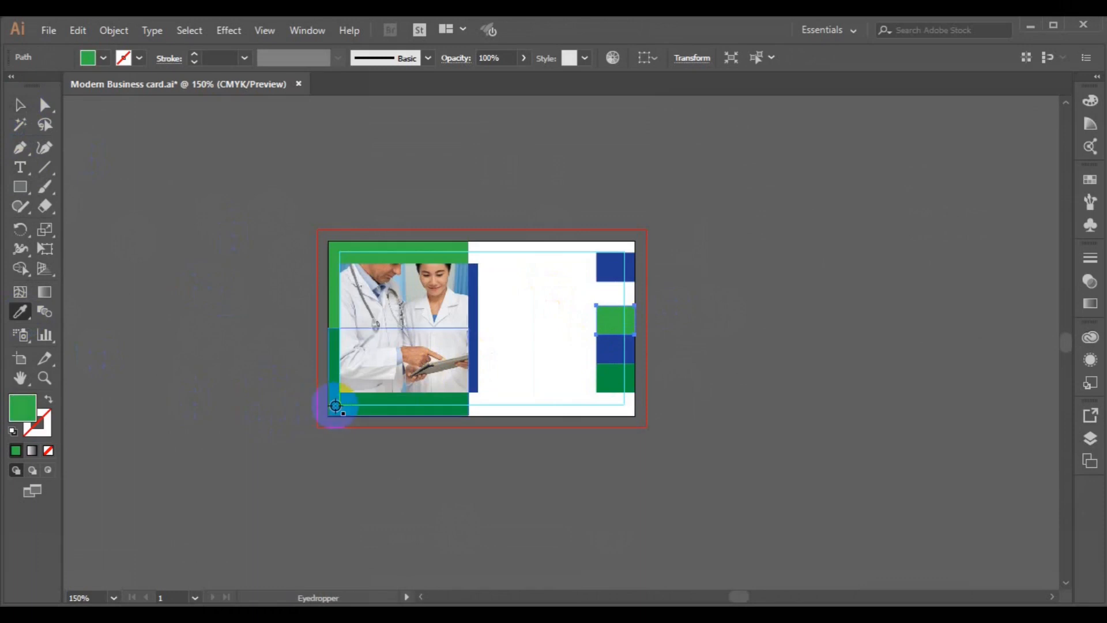
{"action": "left_click", "coordinate": [338, 403]}
Step: Recolour the bottom column block with the top band's light green
{"action": "left_click", "coordinate": [19, 105]}
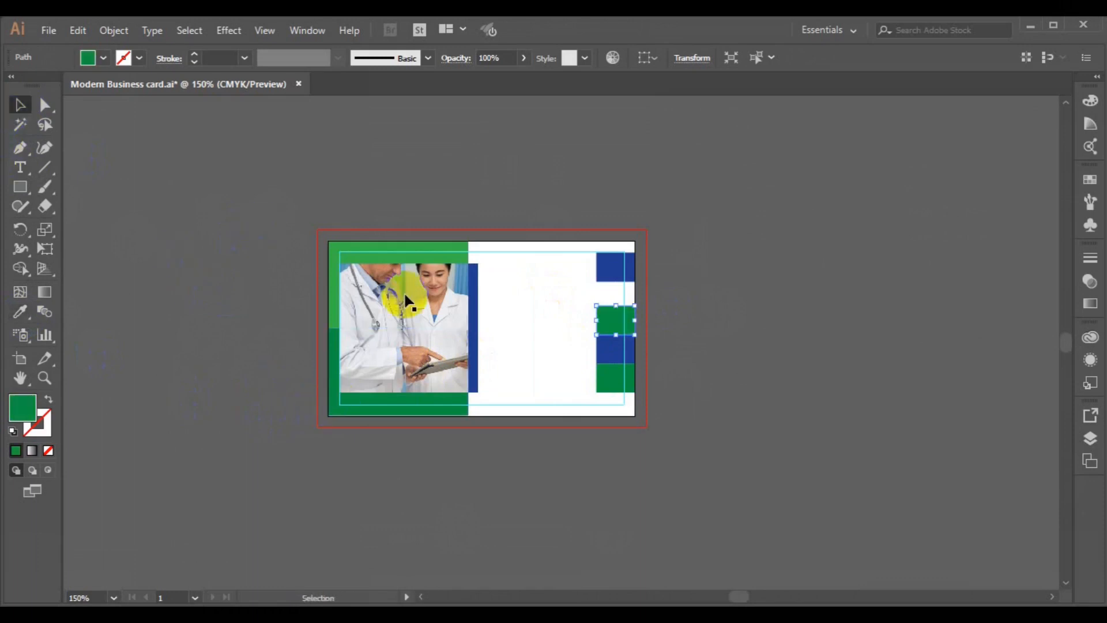
{"action": "left_click", "coordinate": [616, 388]}
{"action": "left_click", "coordinate": [21, 312]}
{"action": "left_click", "coordinate": [360, 252]}
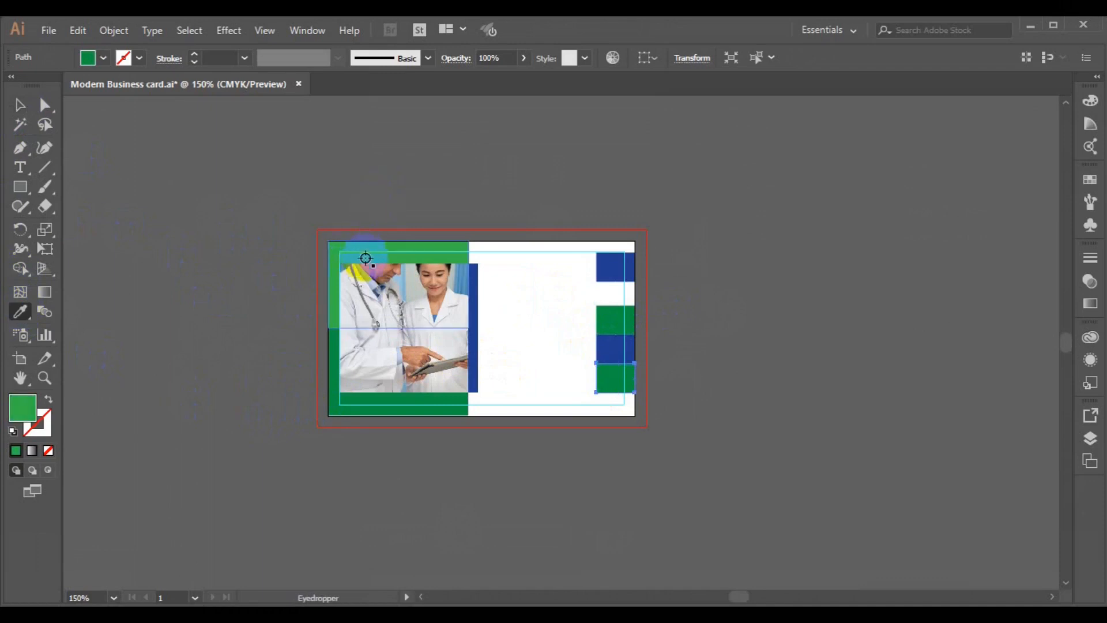
{"action": "left_click", "coordinate": [19, 108]}
{"action": "left_click", "coordinate": [161, 298]}
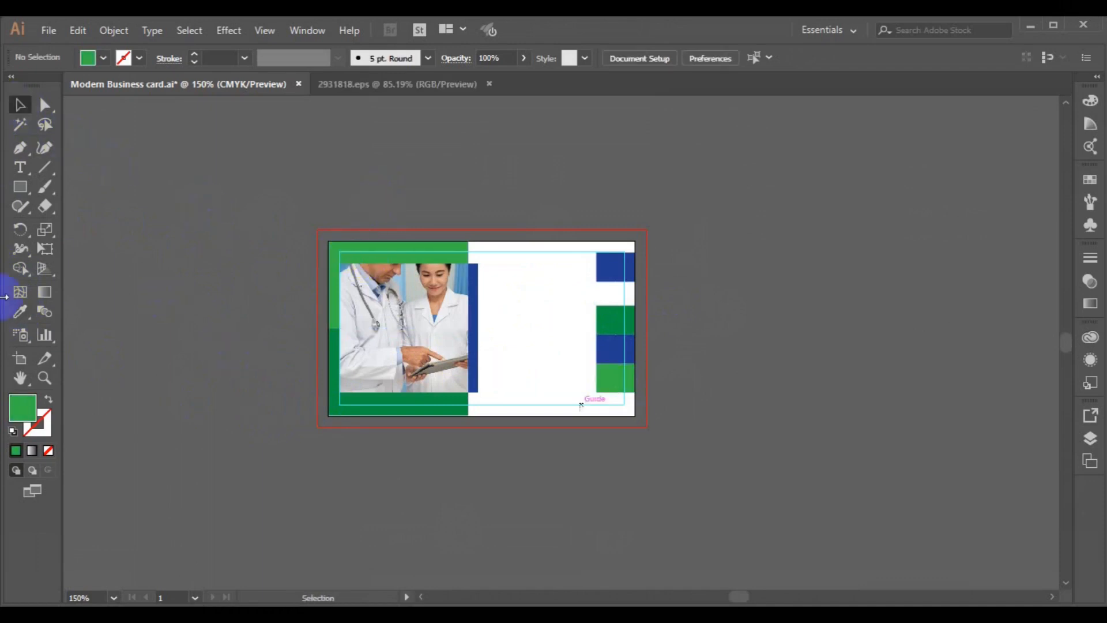
Step: Draw a thin rectangle down the right-side column, then align it and the top blue block
{"action": "left_click", "coordinate": [19, 186]}
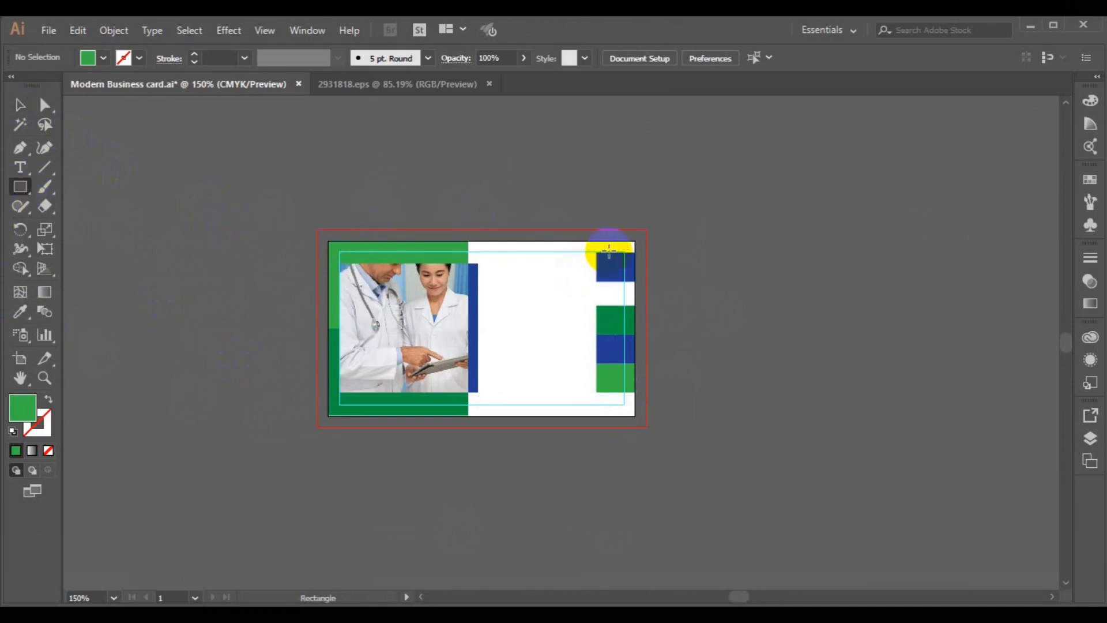
{"action": "left_click_drag", "start_coordinate": [609, 248], "coordinate": [613, 399]}
{"action": "key", "text": "ctrl+equal"}
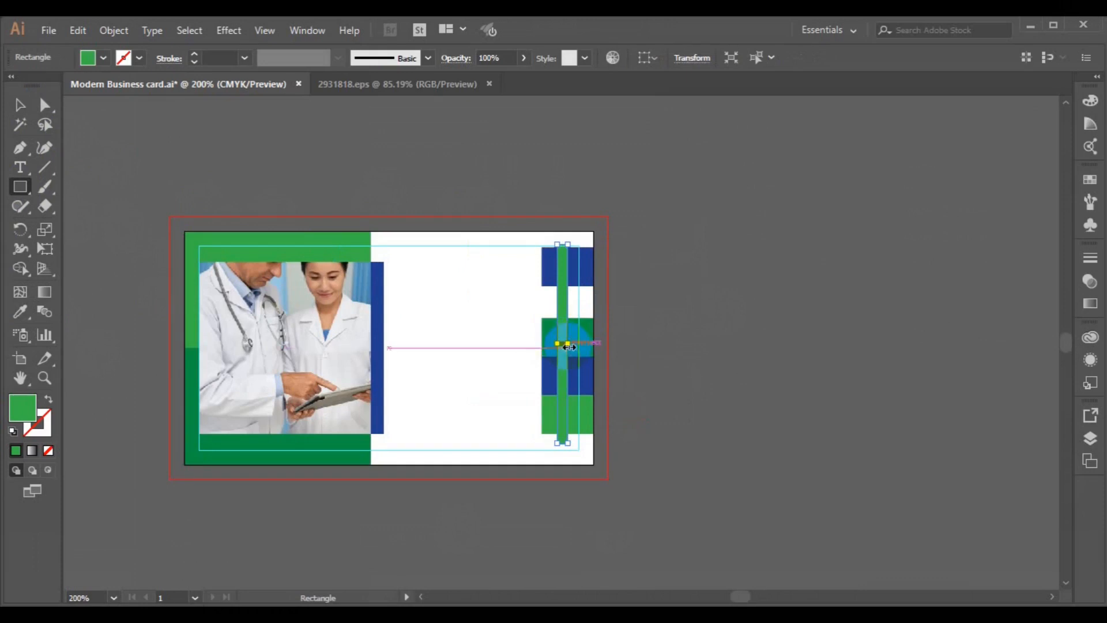
{"action": "left_click_drag", "start_coordinate": [569, 347], "coordinate": [555, 344]}
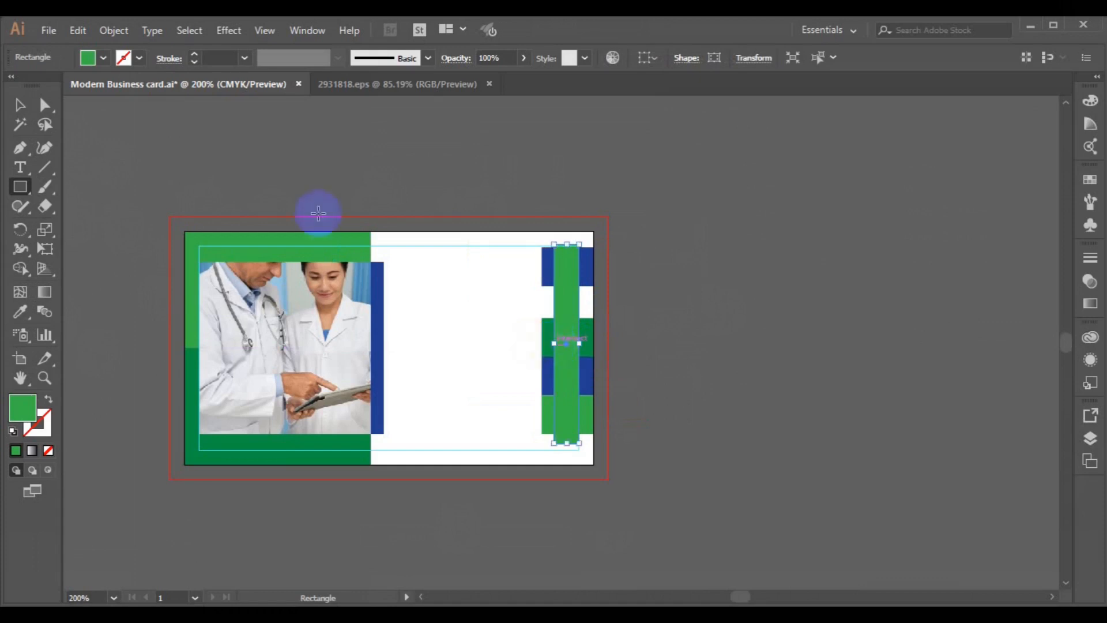
{"action": "left_click", "coordinate": [20, 107]}
{"action": "key", "text": "Left"}
{"action": "key", "text": "Left"}
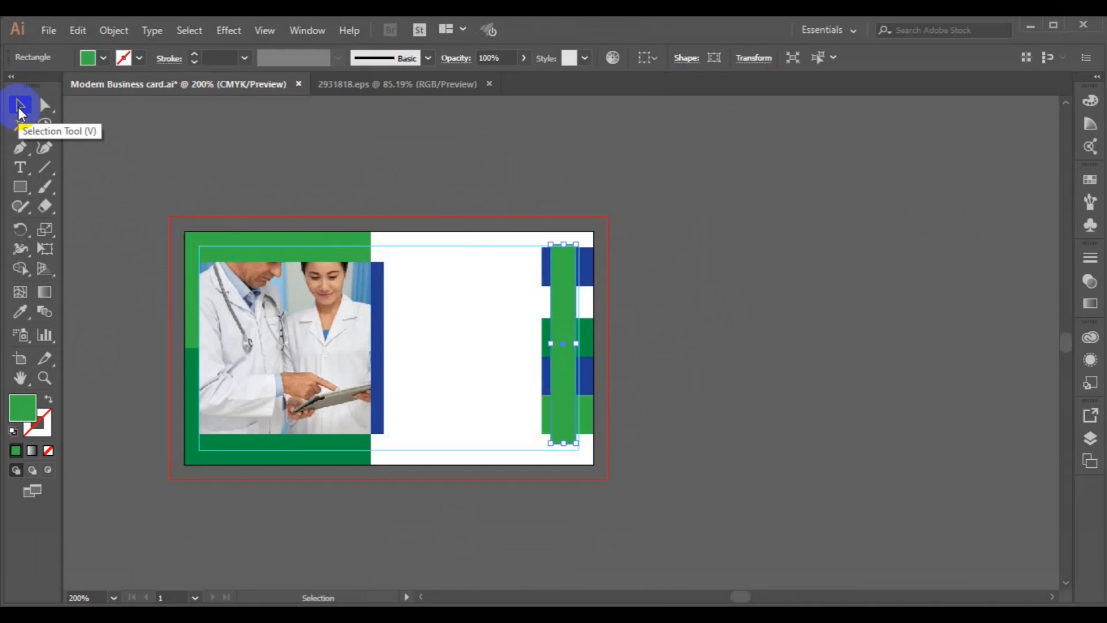
{"action": "key", "text": "Up"}
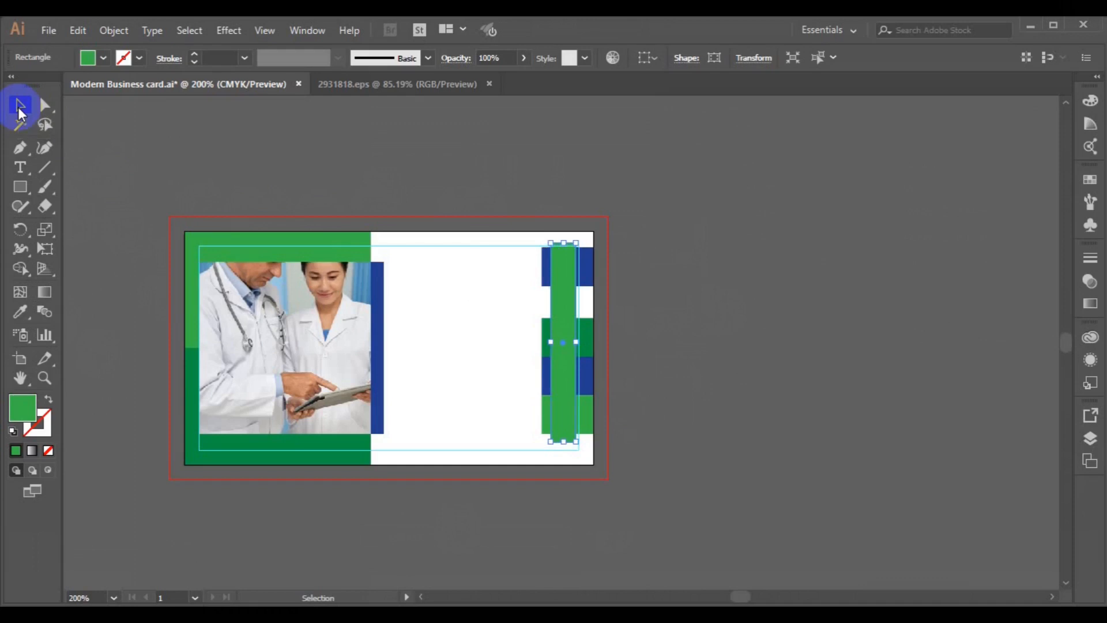
{"action": "left_click", "coordinate": [547, 266]}
{"action": "key", "text": "Down"}
{"action": "key", "text": "Down"}
{"action": "key", "text": "Down"}
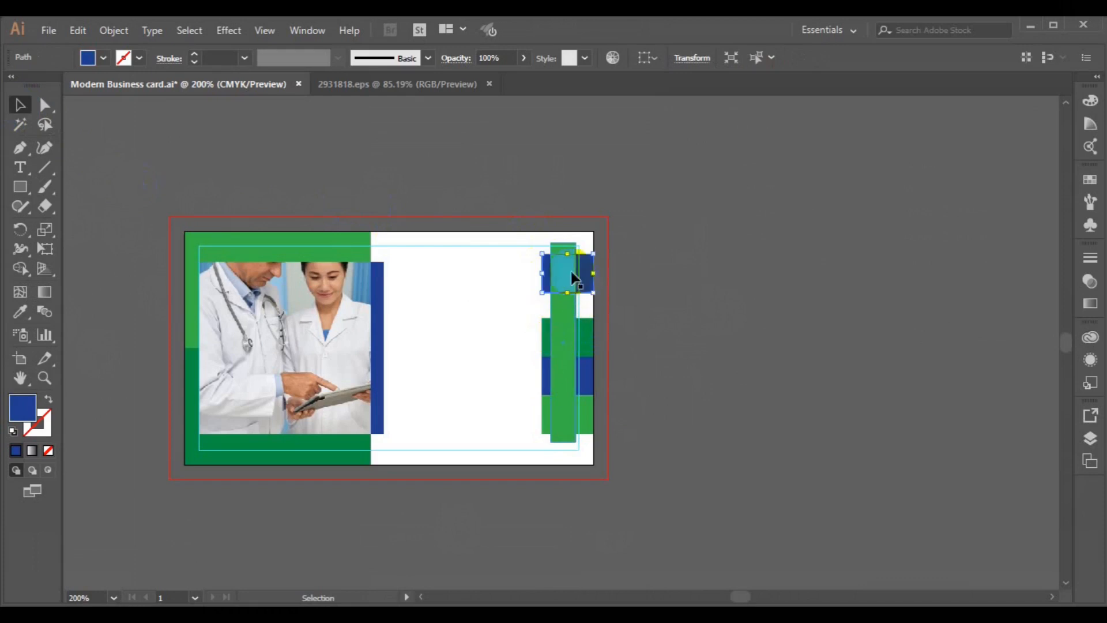
Step: Fill the thin strip light grey and set its blending mode to Multiply
{"action": "left_click", "coordinate": [563, 348]}
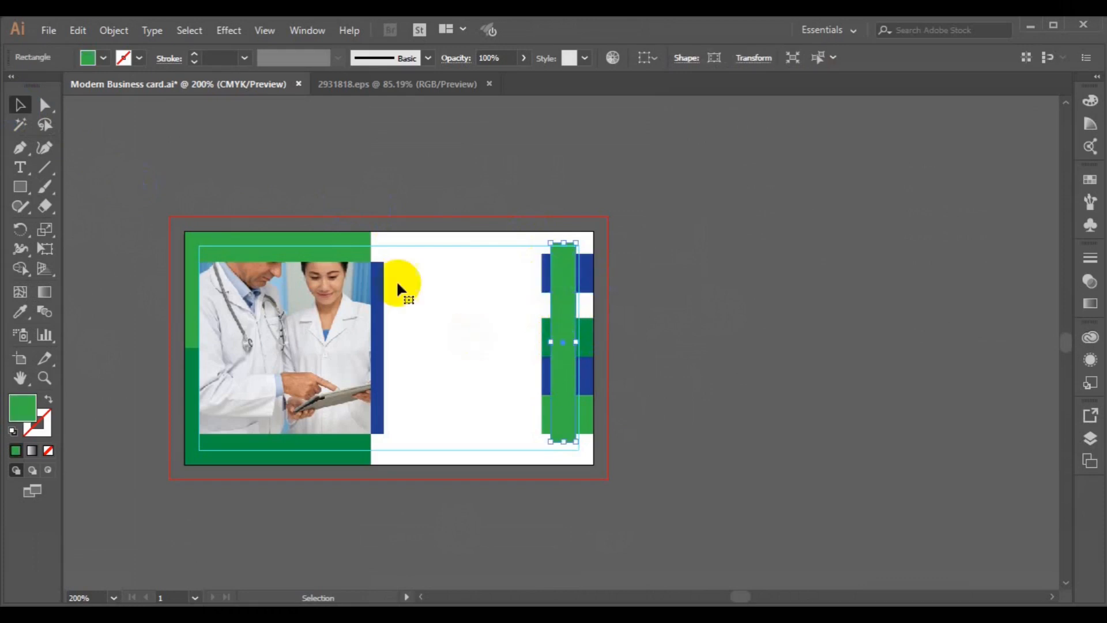
{"action": "left_click", "coordinate": [103, 58]}
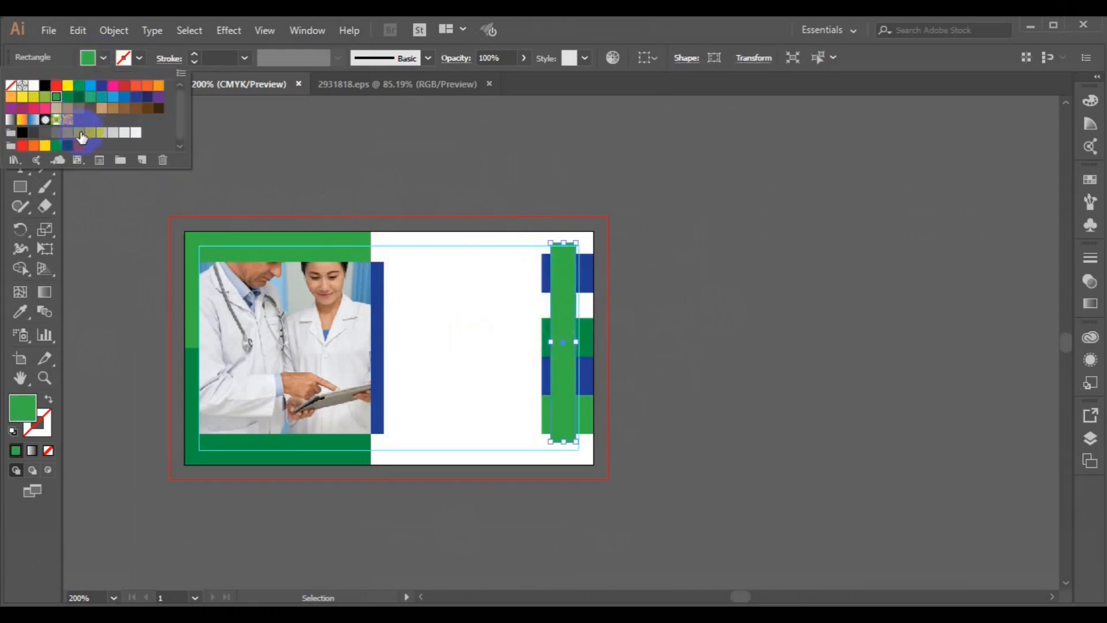
{"action": "left_click", "coordinate": [79, 133]}
{"action": "left_click", "coordinate": [91, 135]}
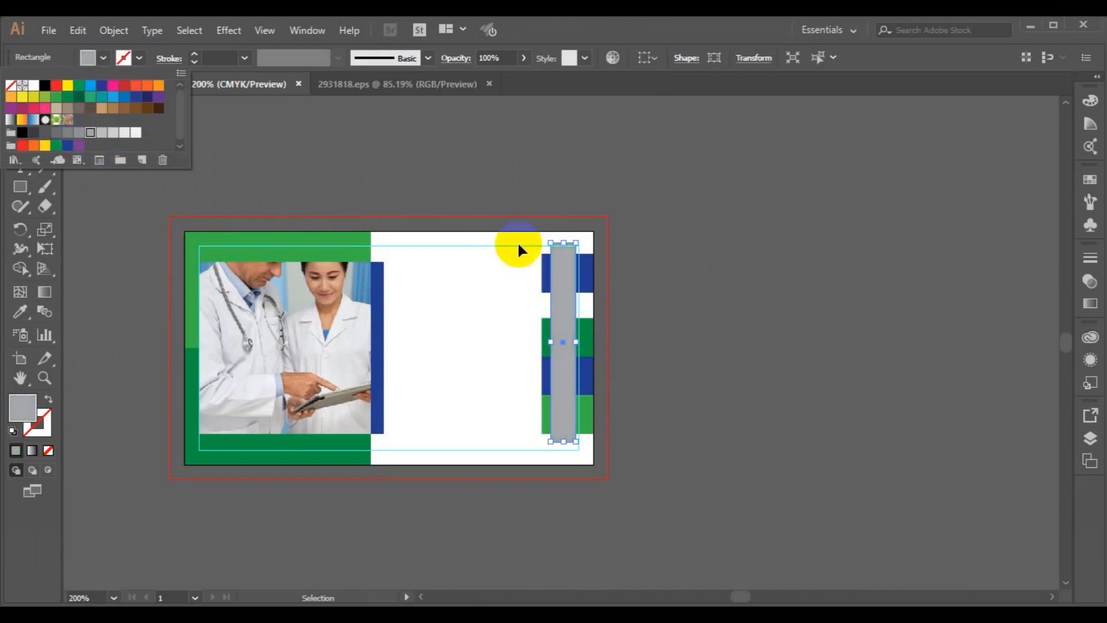
{"action": "left_click", "coordinate": [1087, 290]}
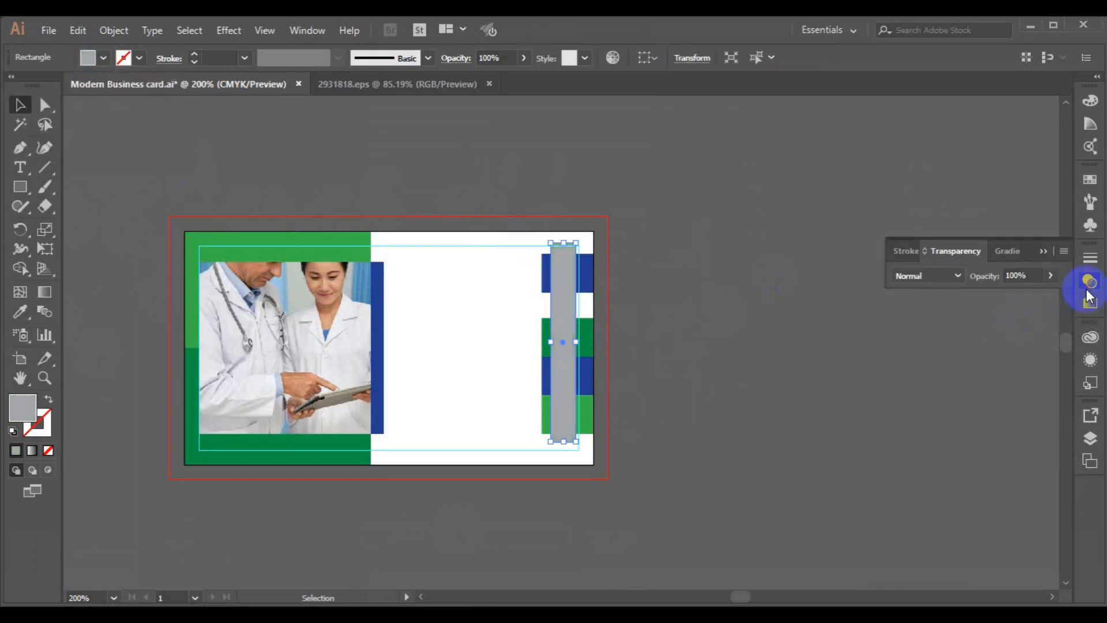
{"action": "left_click", "coordinate": [957, 278]}
{"action": "left_click", "coordinate": [953, 331]}
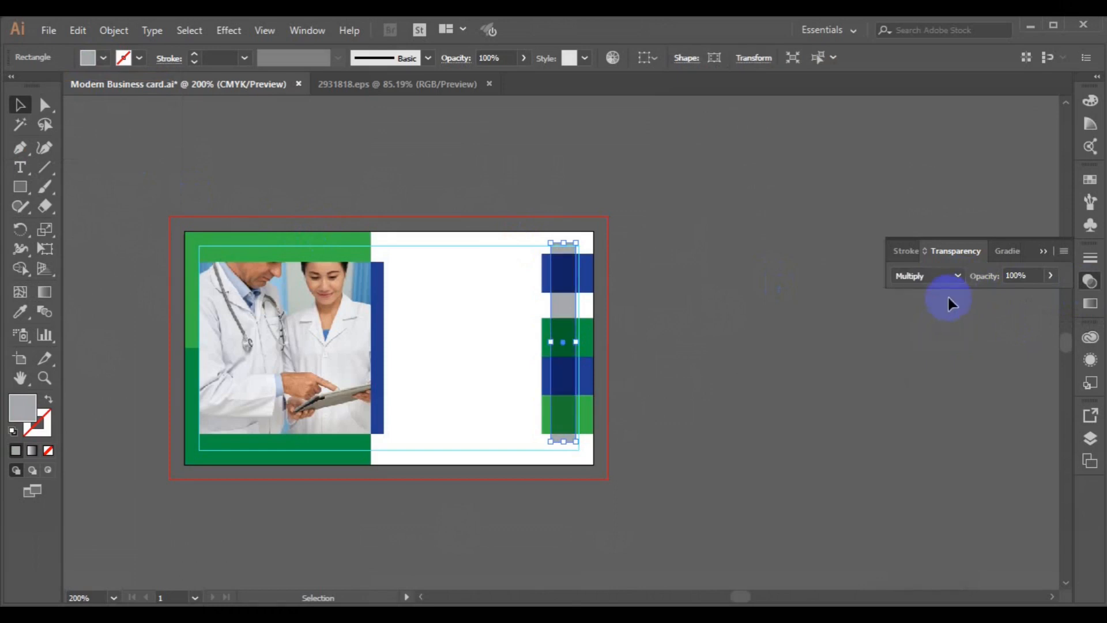
{"action": "left_click", "coordinate": [878, 344]}
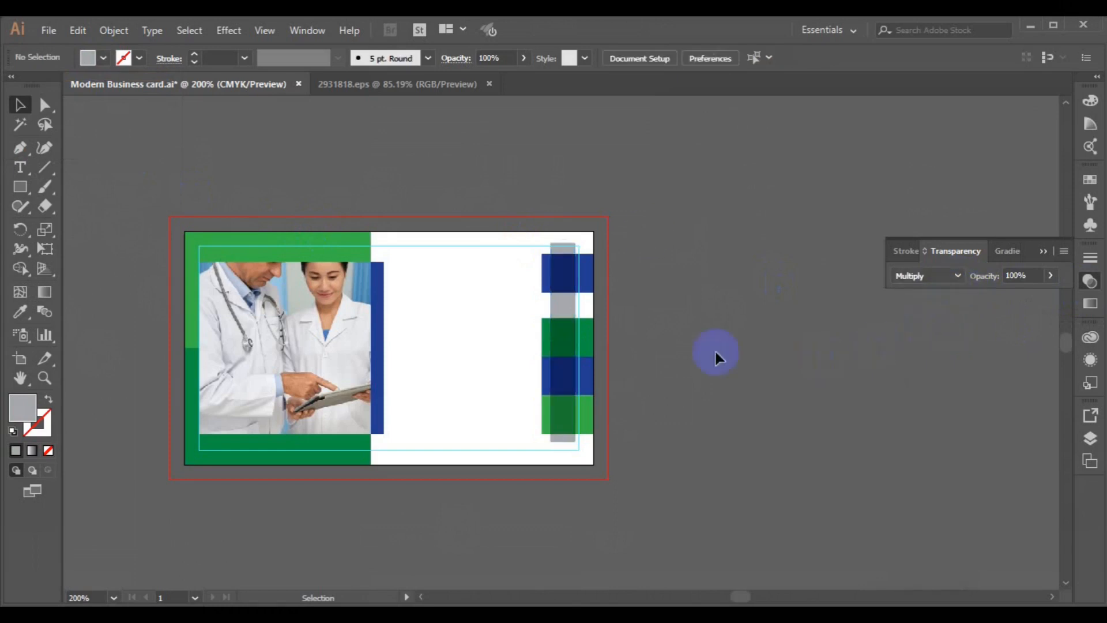
{"action": "left_click", "coordinate": [417, 92]}
Step: Ungroup the icon set and the phone icon row on the 2931818.eps sheet
{"action": "left_click", "coordinate": [786, 378]}
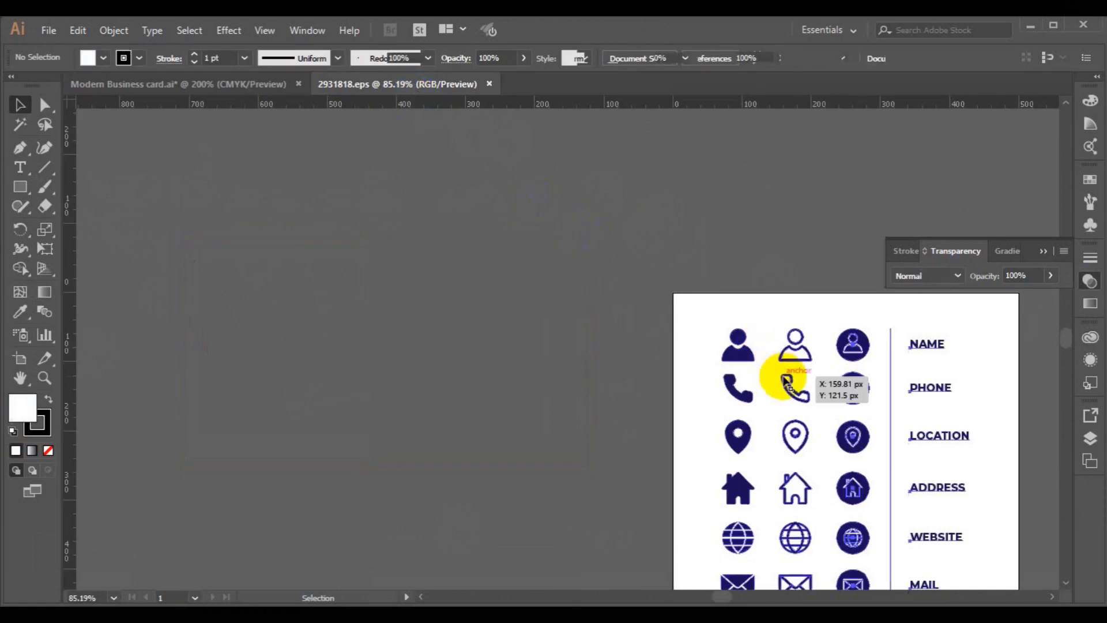
{"action": "left_click", "coordinate": [111, 32]}
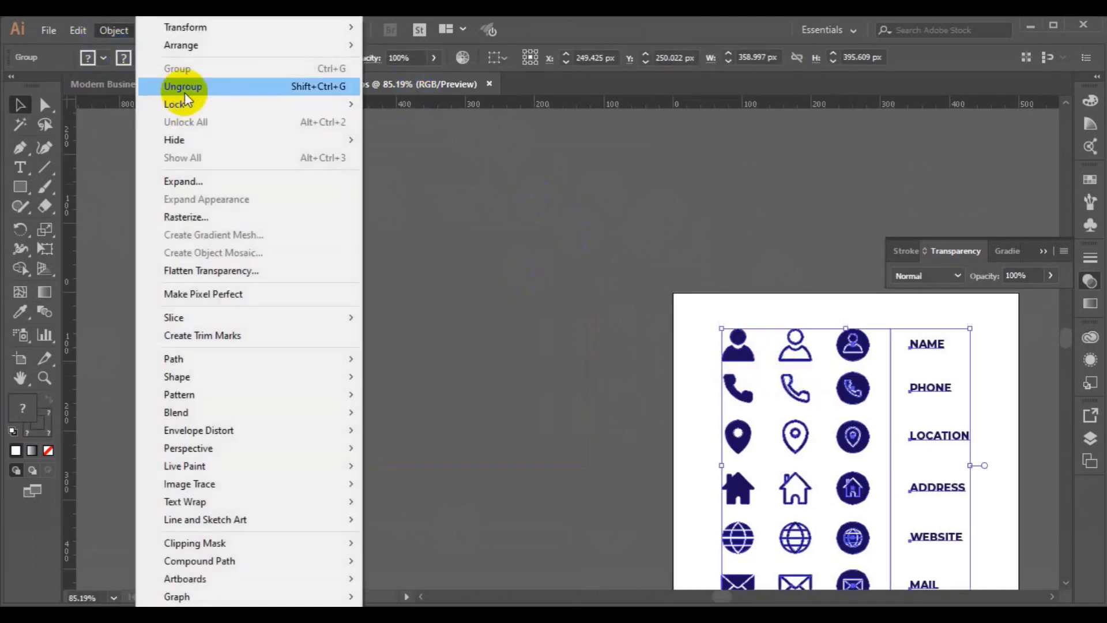
{"action": "left_click", "coordinate": [182, 87]}
{"action": "left_click", "coordinate": [791, 388]}
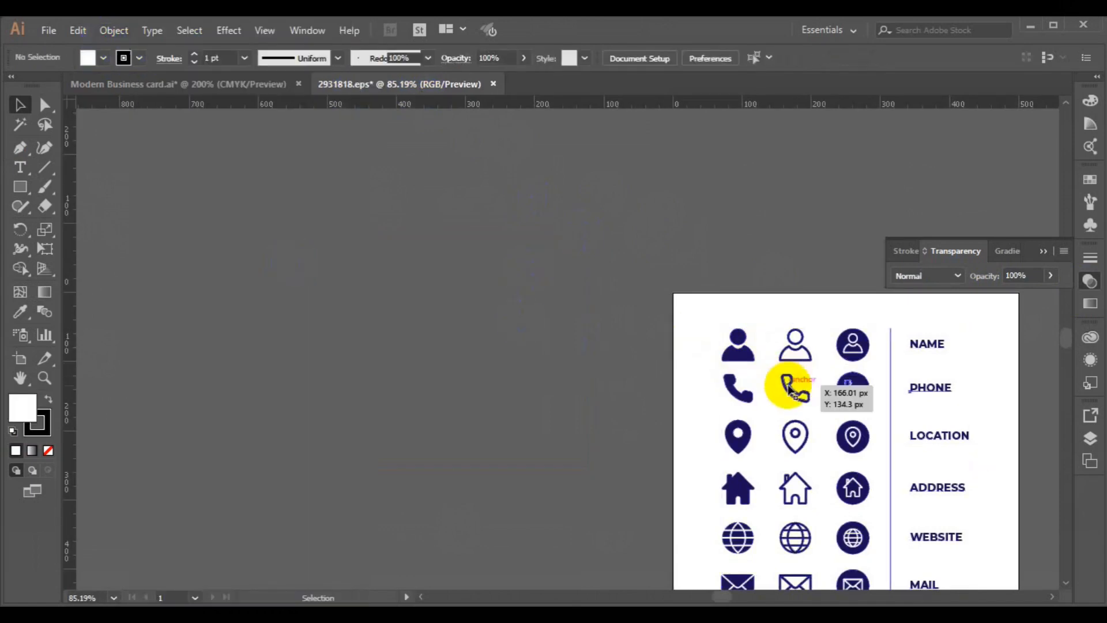
{"action": "left_click", "coordinate": [118, 32]}
{"action": "left_click", "coordinate": [179, 86]}
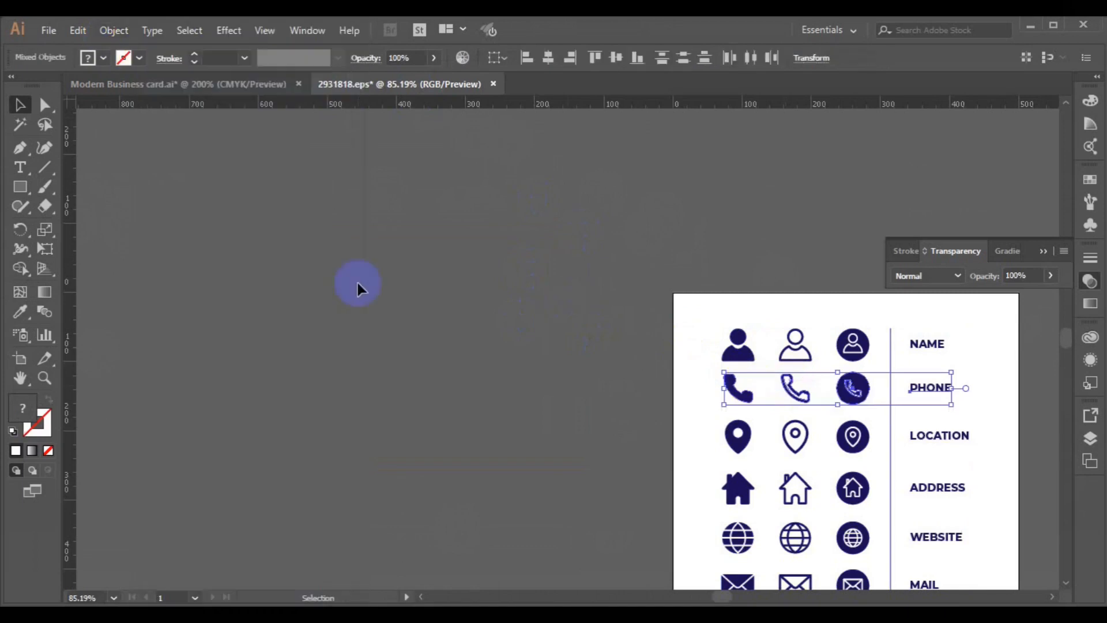
{"action": "left_click", "coordinate": [358, 283]}
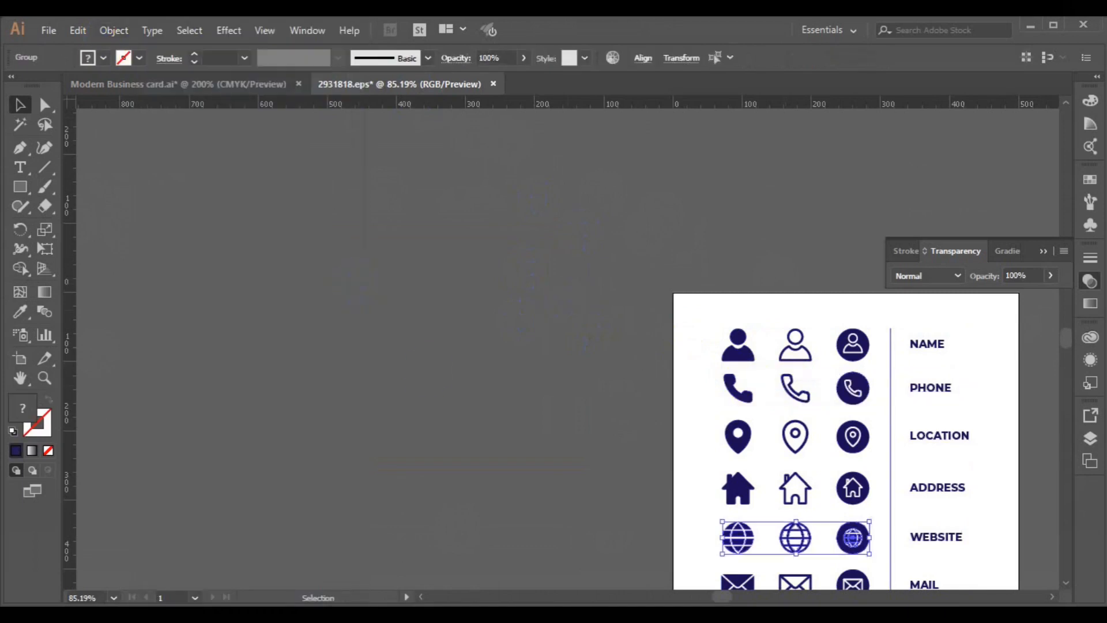
Step: Select the middle outline globe, house, pin and phone icons and copy them
{"action": "left_click", "coordinate": [429, 366]}
{"action": "left_click", "coordinate": [797, 538]}
{"action": "left_click", "coordinate": [794, 496], "text": "shift"}
{"action": "left_click", "coordinate": [795, 444], "text": "shift"}
{"action": "left_click", "coordinate": [792, 393], "text": "shift"}
{"action": "left_click_drag", "start_coordinate": [793, 394], "coordinate": [406, 420]}
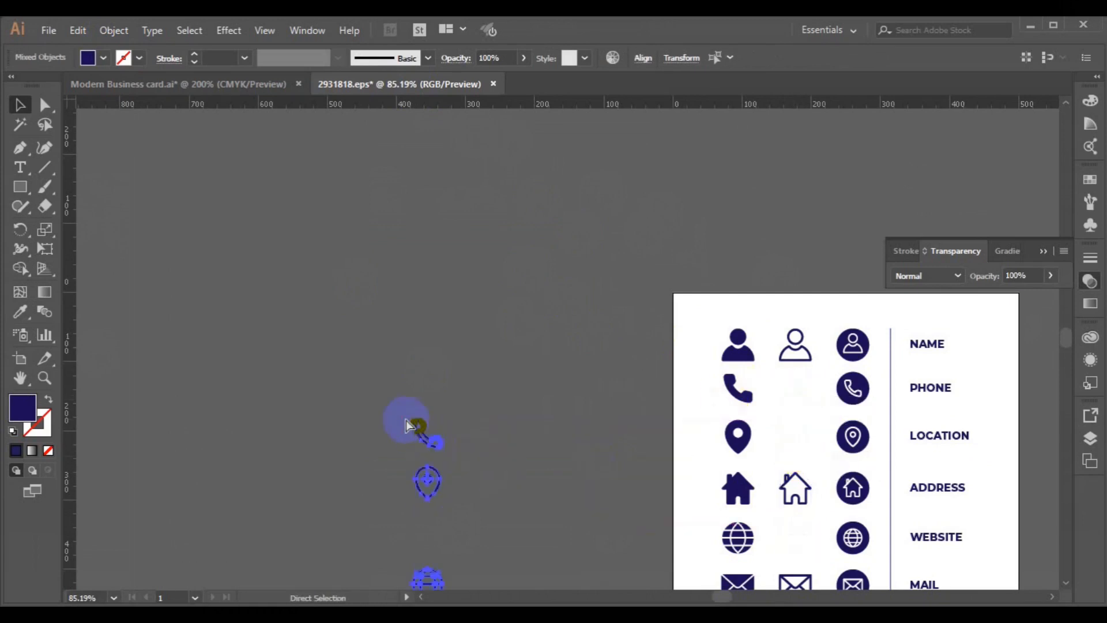
{"action": "key", "text": "ctrl+c"}
Step: Paste the contact icons into the business card, shrink them and place them beside the card
{"action": "left_click", "coordinate": [222, 85]}
{"action": "key", "text": "ctrl+v"}
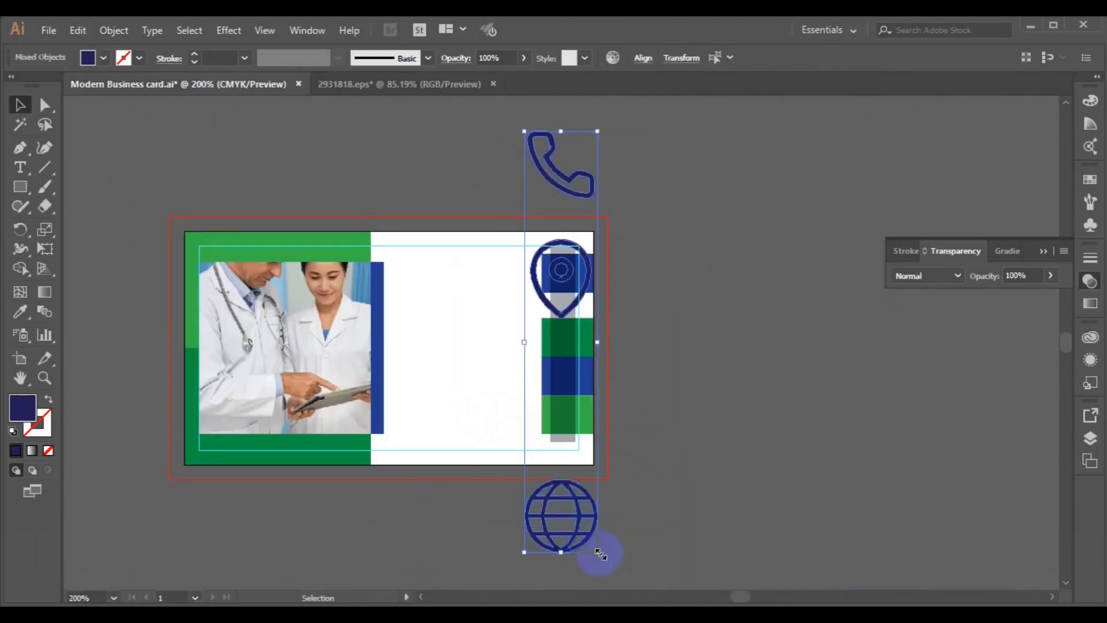
{"action": "left_click_drag", "start_coordinate": [587, 537], "coordinate": [559, 496]}
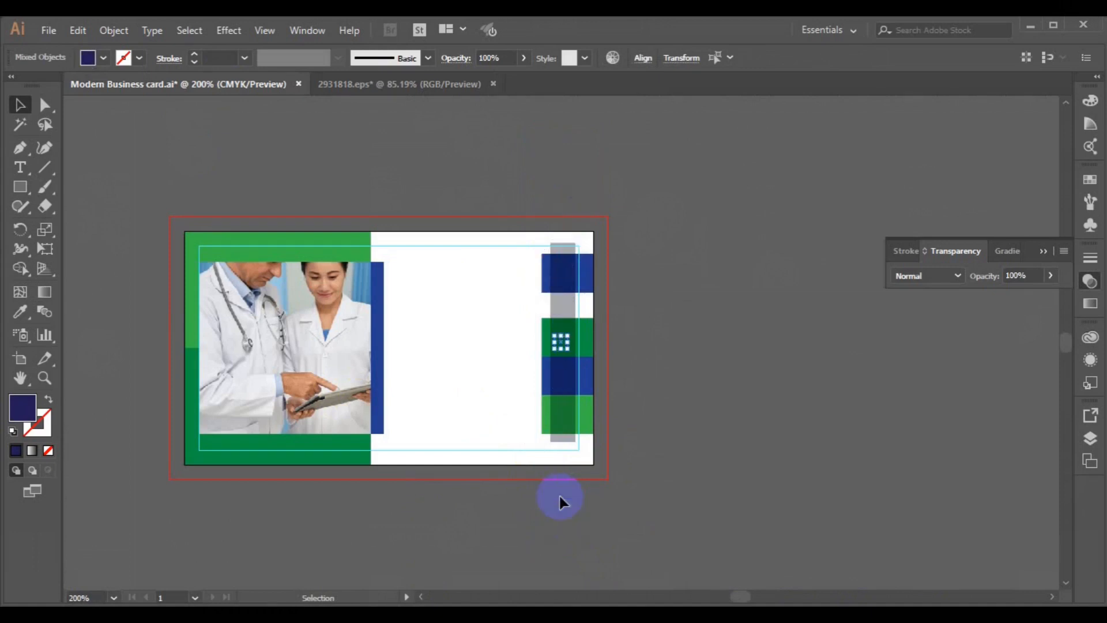
{"action": "key", "text": "ctrl+z"}
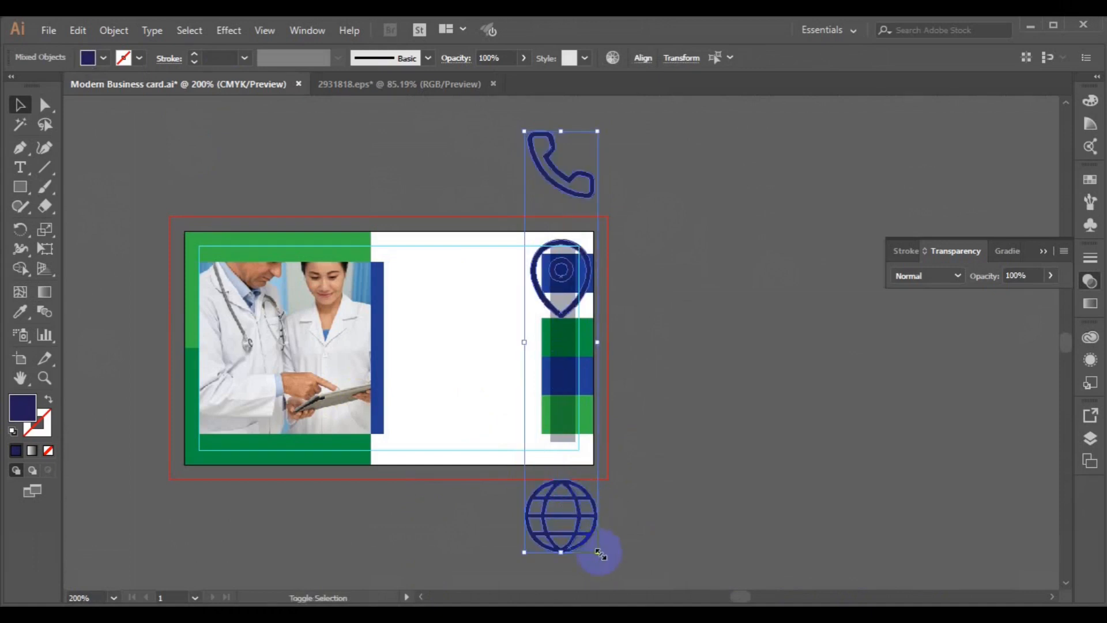
{"action": "left_click_drag", "start_coordinate": [592, 544], "coordinate": [575, 531]}
{"action": "left_click_drag", "start_coordinate": [554, 342], "coordinate": [682, 319]}
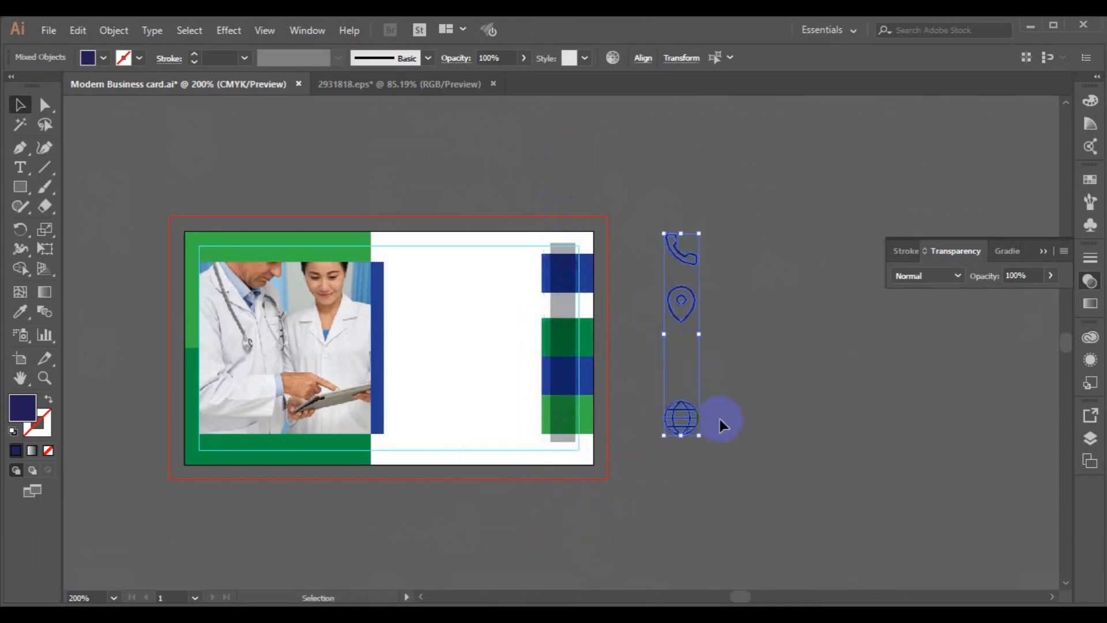
{"action": "left_click_drag", "start_coordinate": [703, 440], "coordinate": [693, 425]}
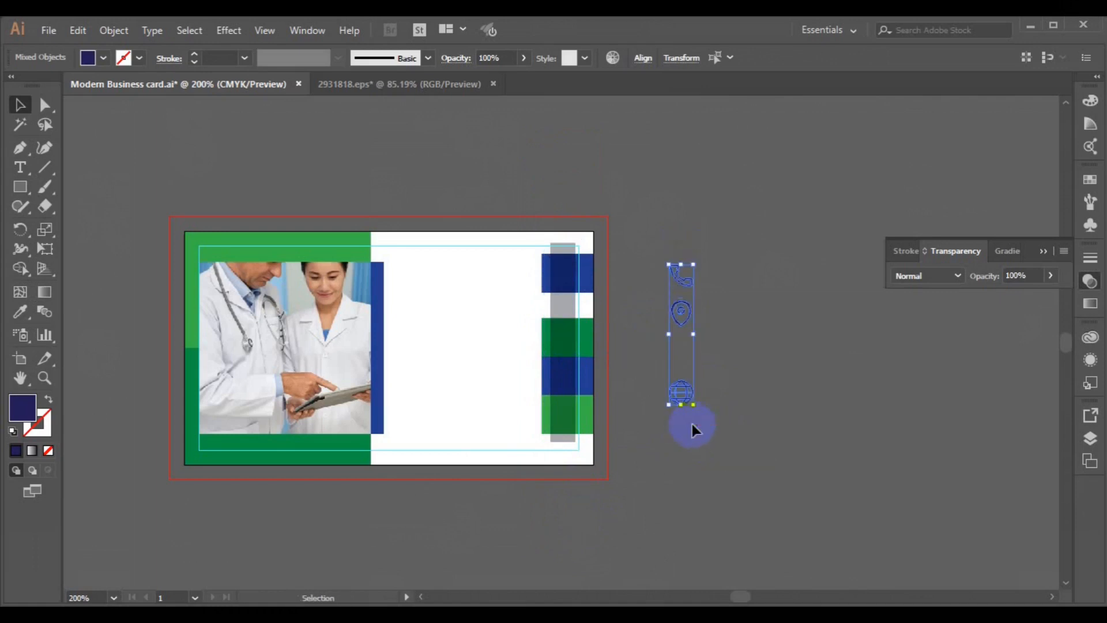
{"action": "left_click", "coordinate": [746, 431]}
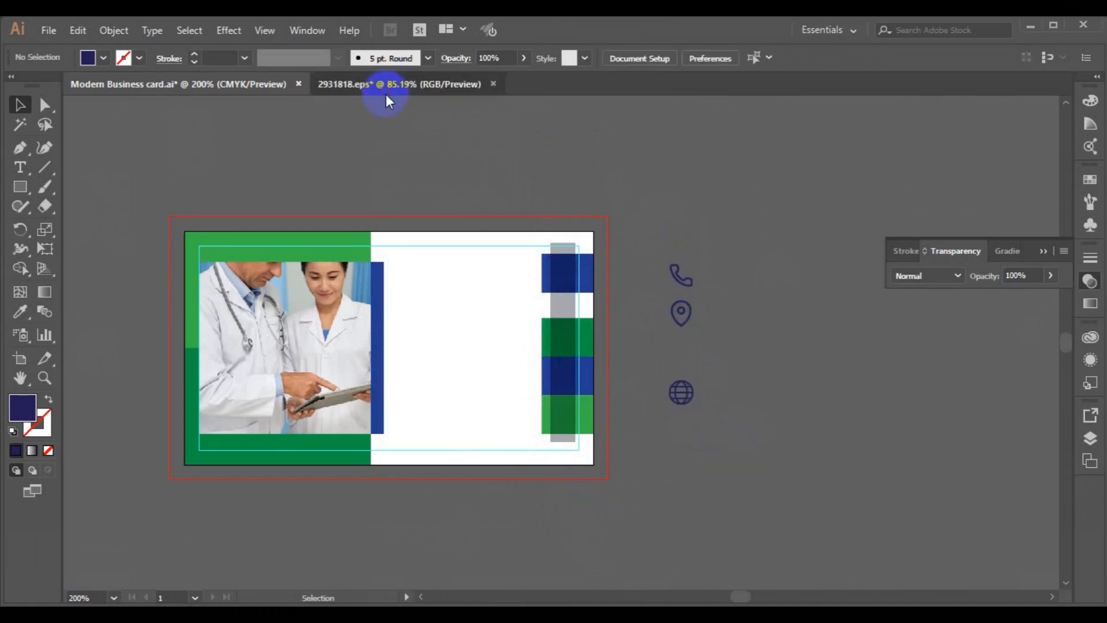
Step: Ungroup the person icon row on the icon sheet and copy the outline person icon
{"action": "left_click", "coordinate": [386, 87]}
{"action": "left_click", "coordinate": [796, 360]}
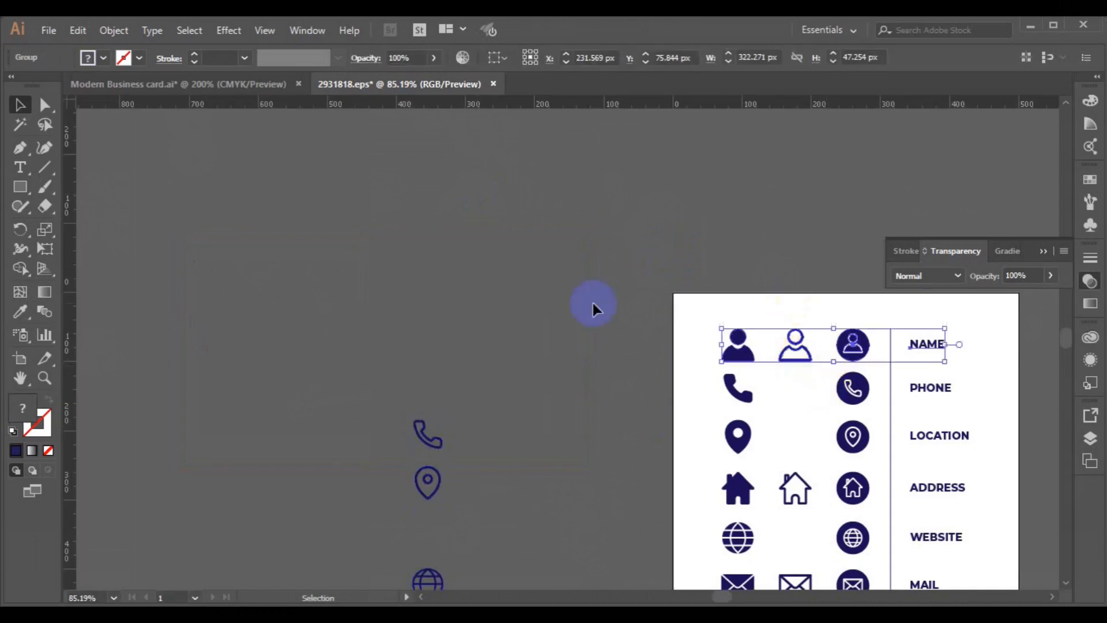
{"action": "left_click", "coordinate": [189, 30]}
{"action": "mouse_move", "coordinate": [101, 32]}
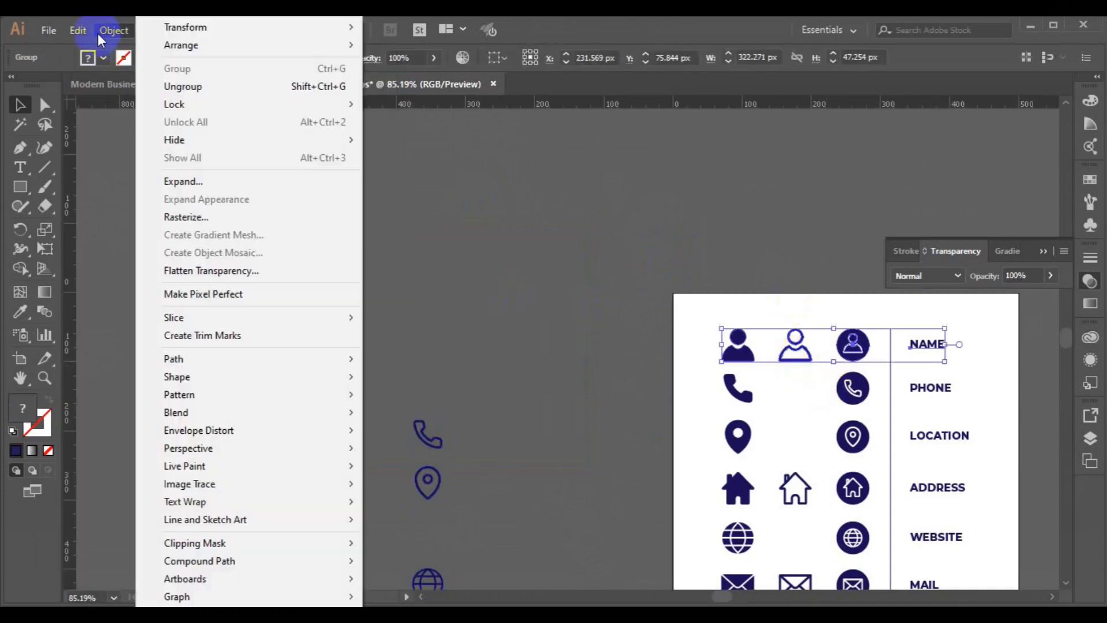
{"action": "left_click", "coordinate": [230, 86]}
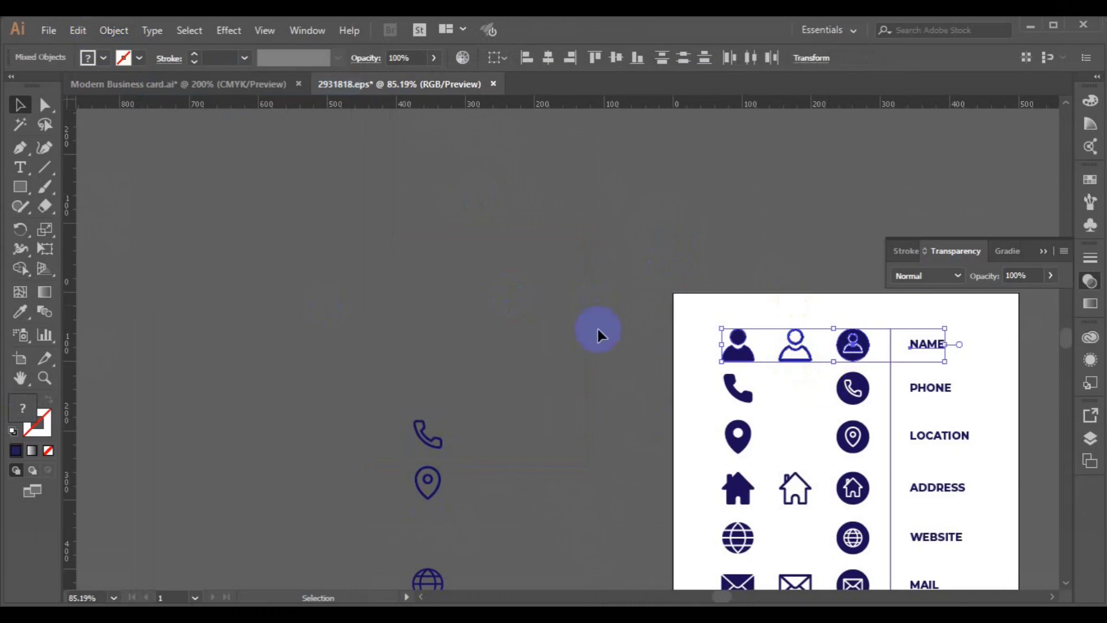
{"action": "left_click", "coordinate": [766, 358]}
{"action": "left_click", "coordinate": [789, 364]}
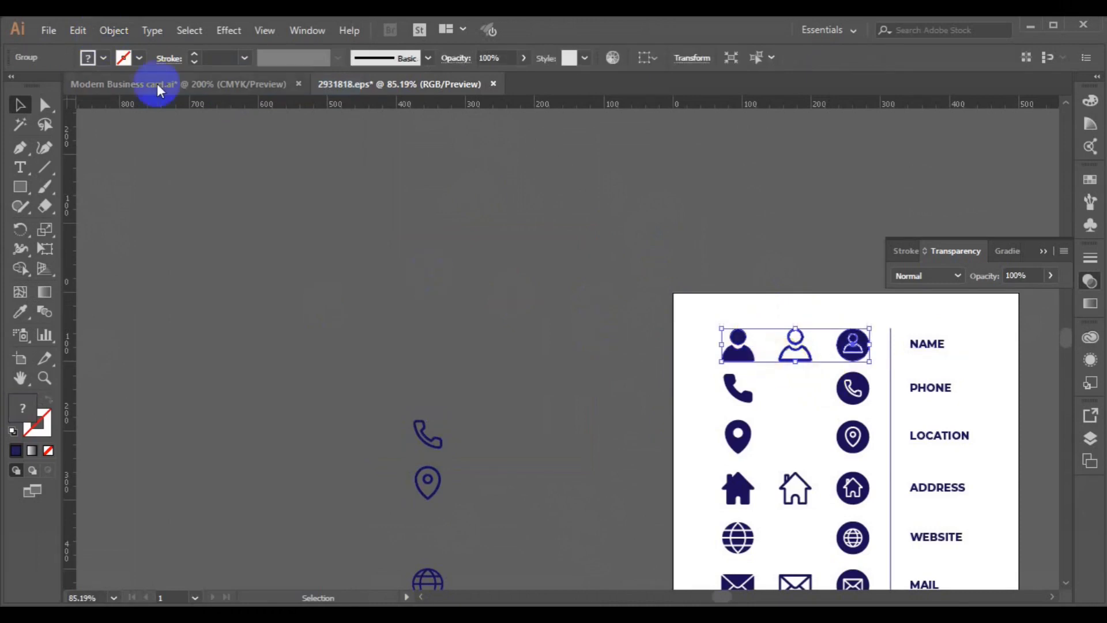
{"action": "left_click", "coordinate": [118, 30]}
{"action": "left_click", "coordinate": [179, 86]}
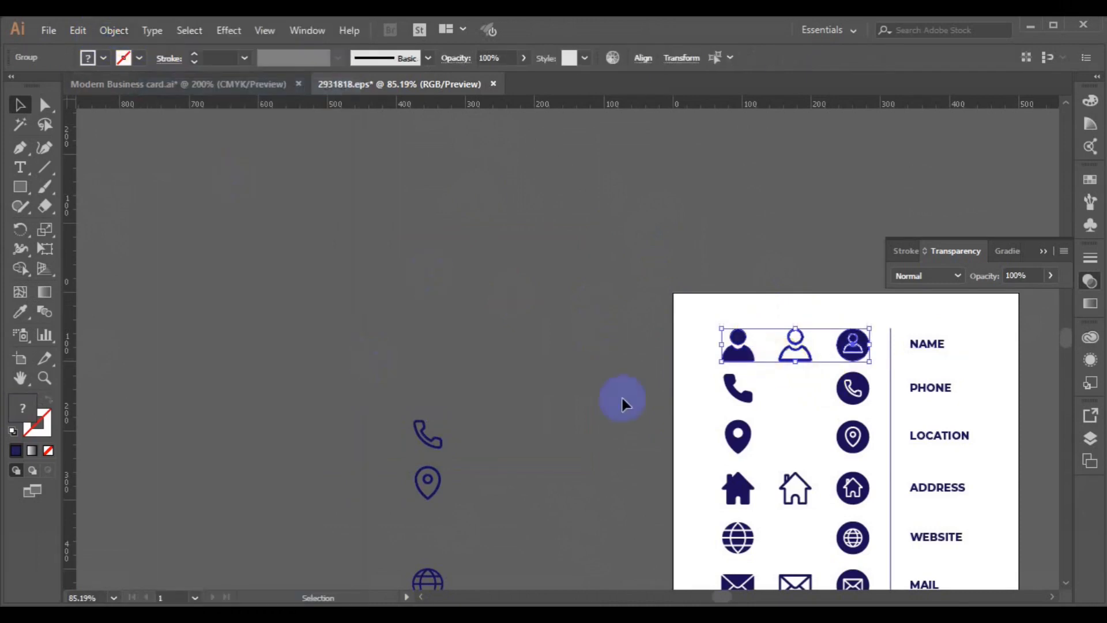
{"action": "left_click", "coordinate": [795, 347]}
{"action": "key", "text": "a"}
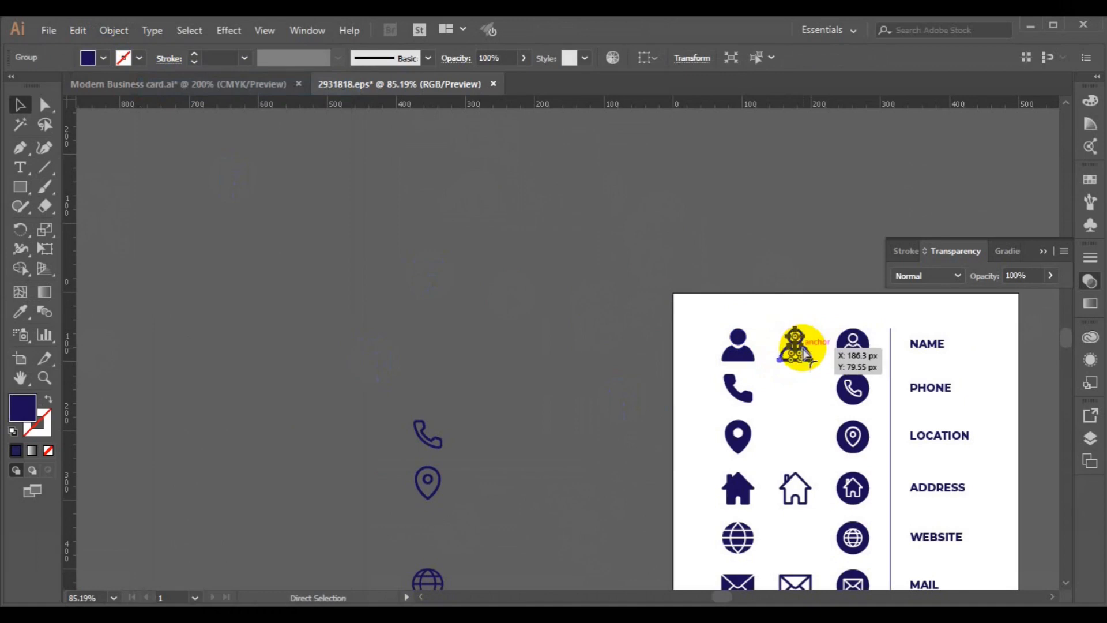
Step: Paste the outline person icon into the card and scale it down
{"action": "left_click", "coordinate": [257, 86]}
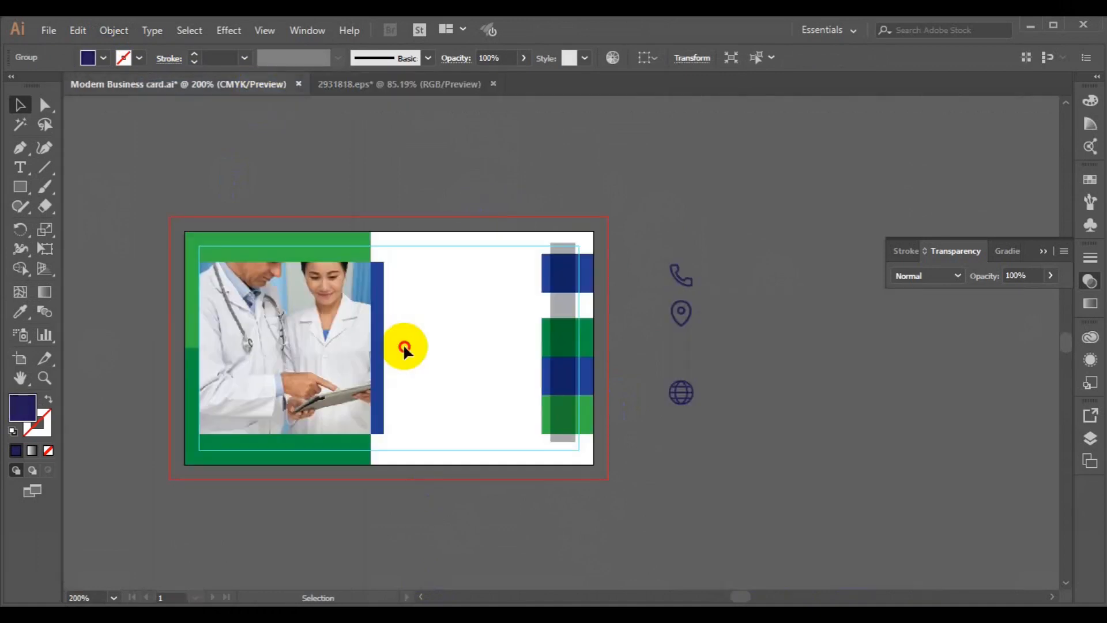
{"action": "left_click", "coordinate": [403, 343]}
{"action": "key", "text": "ctrl+v"}
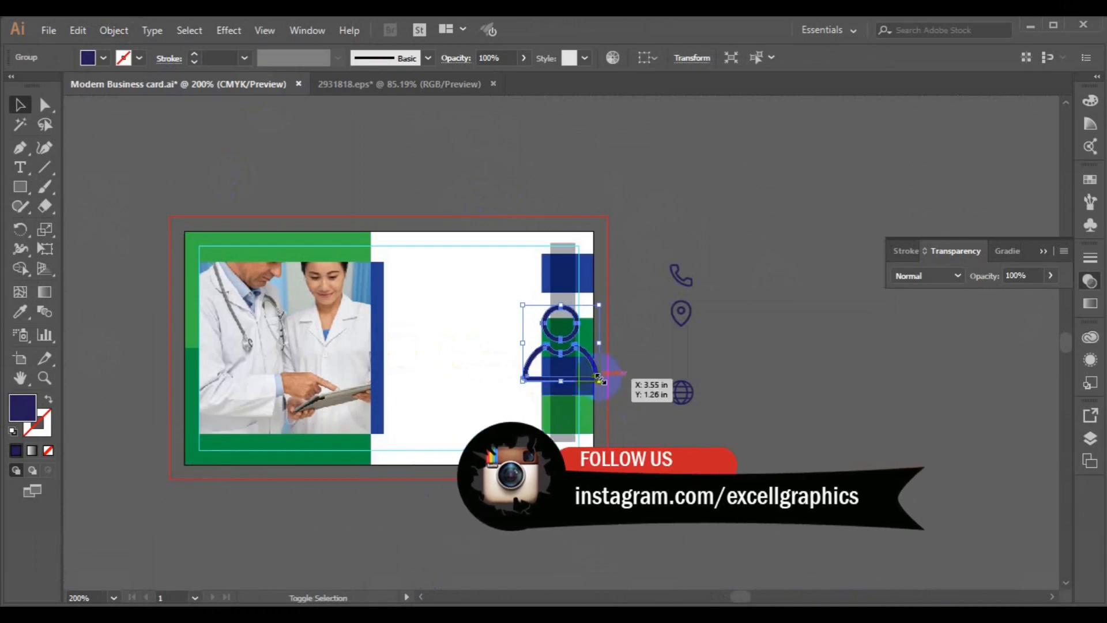
{"action": "left_click_drag", "start_coordinate": [599, 380], "coordinate": [579, 358]}
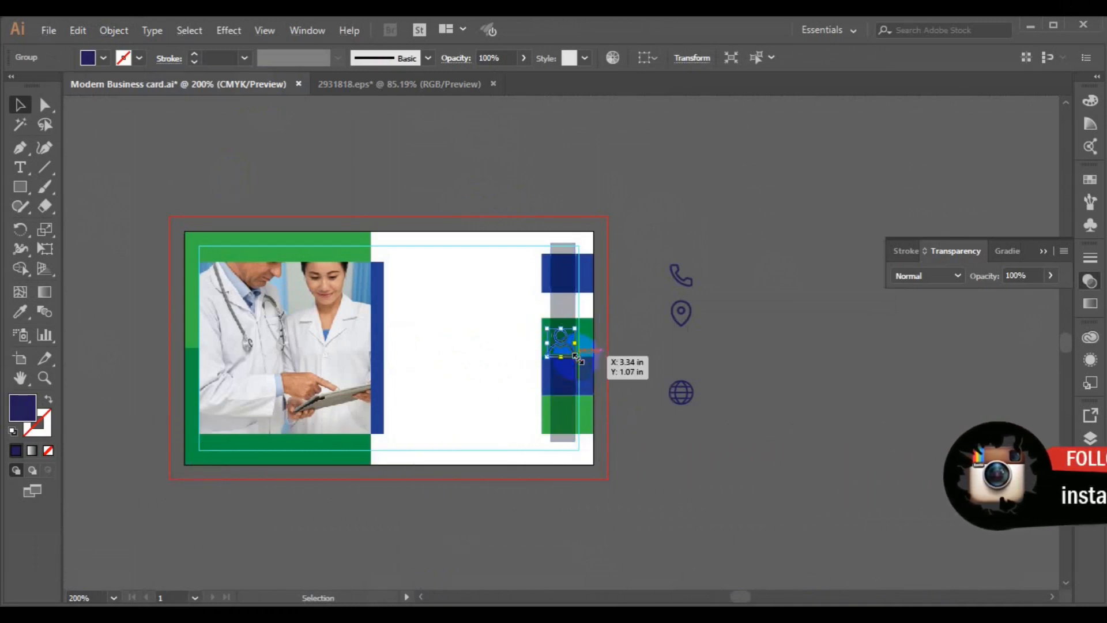
{"action": "key", "text": "ctrl+equal"}
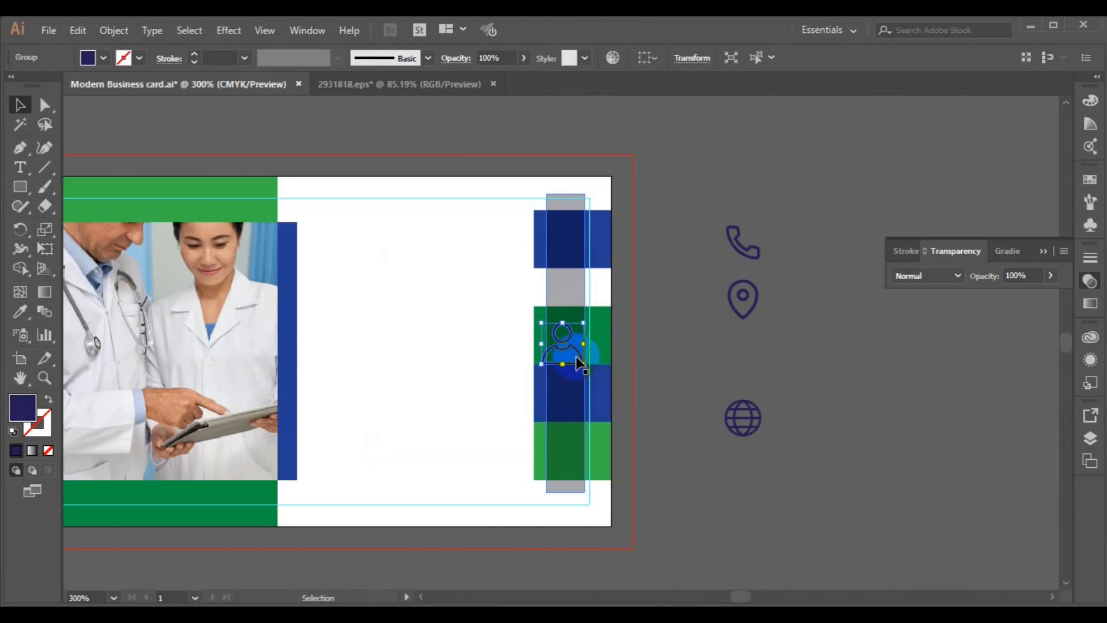
{"action": "left_click_drag", "start_coordinate": [586, 366], "coordinate": [578, 358]}
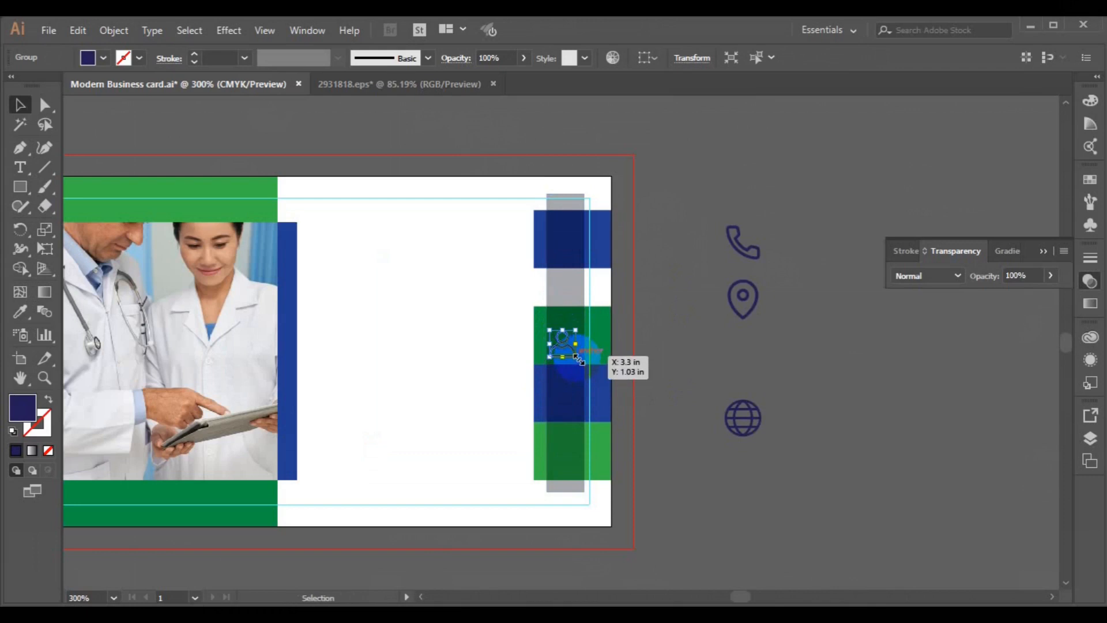
Step: Fill the person icon white and move it onto the top blue block
{"action": "left_click", "coordinate": [103, 60]}
{"action": "left_click", "coordinate": [135, 129]}
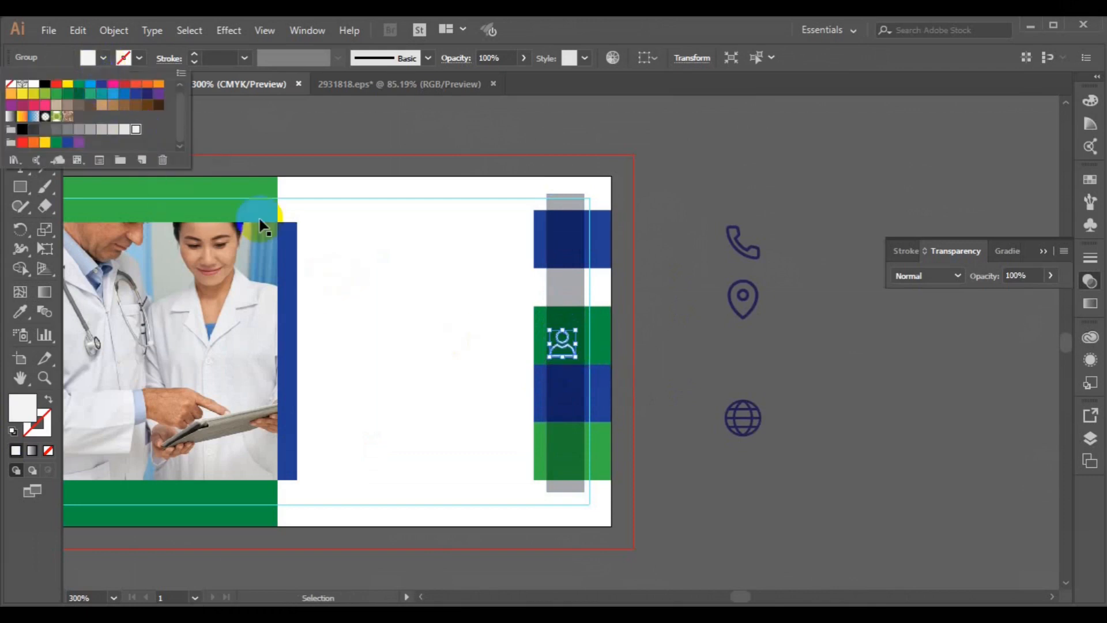
{"action": "left_click", "coordinate": [566, 318]}
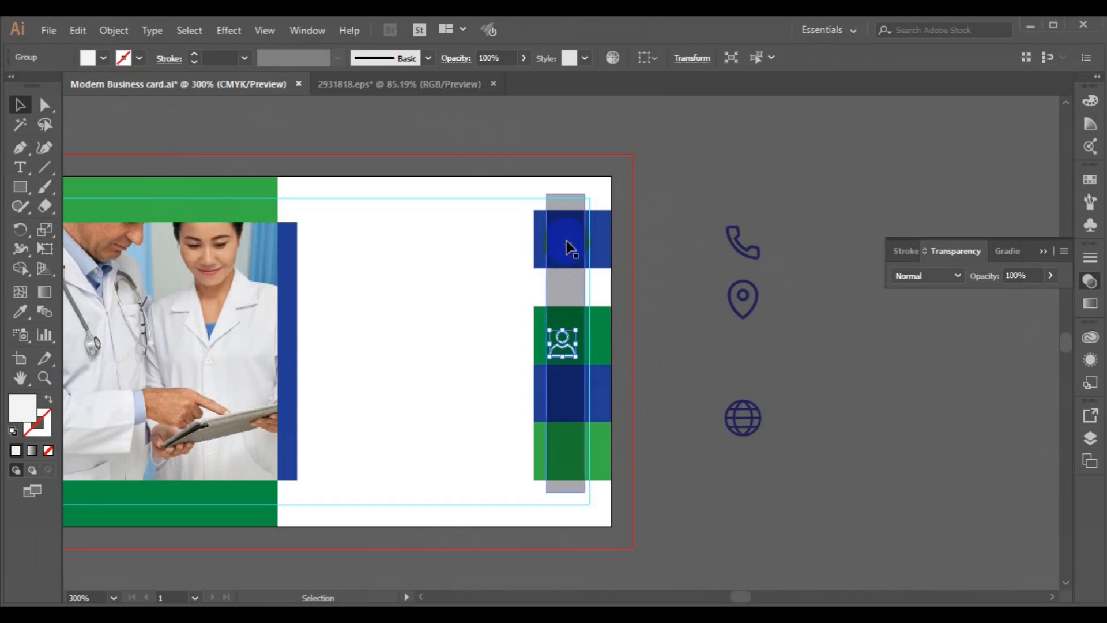
{"action": "left_click_drag", "start_coordinate": [568, 351], "coordinate": [564, 242]}
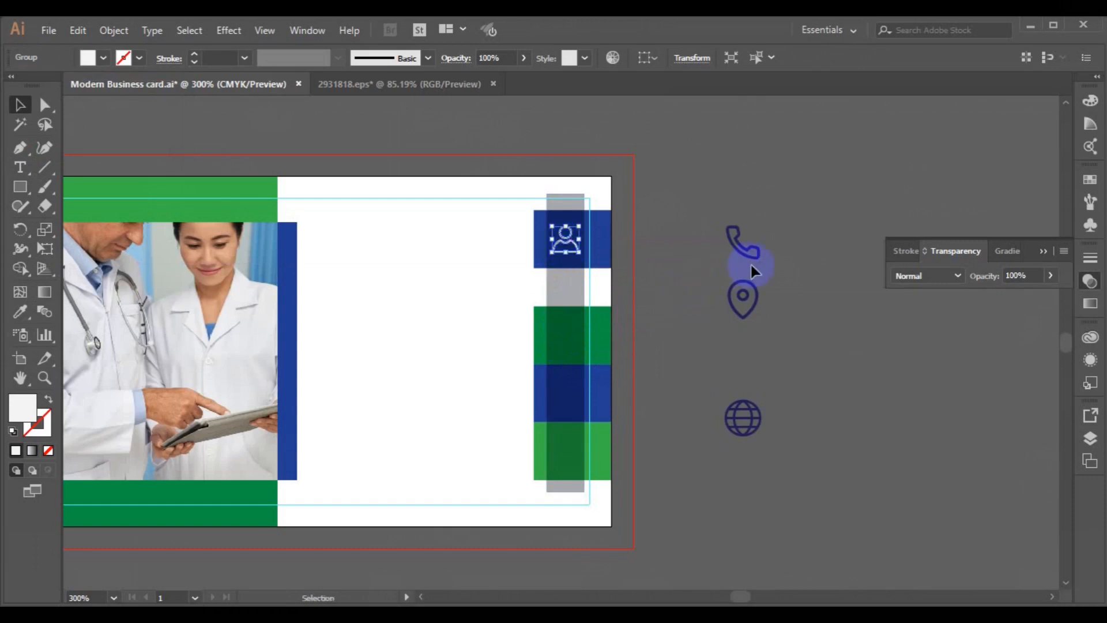
{"action": "left_click", "coordinate": [750, 258]}
Step: Reflect the phone icon vertically with Transform > Reflect
{"action": "right_click", "coordinate": [751, 261]}
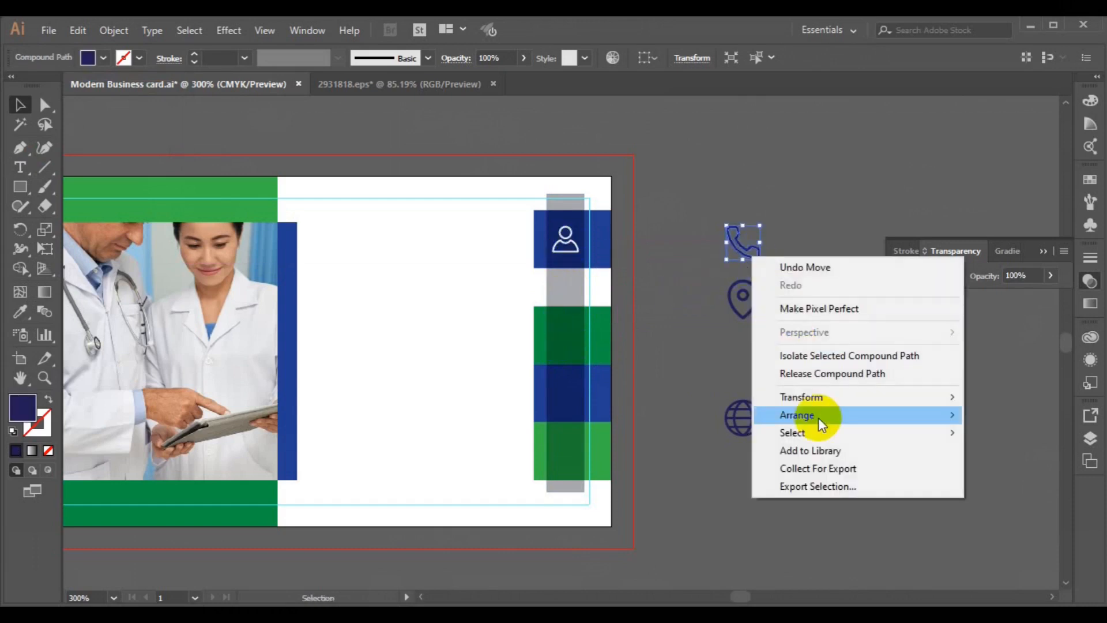
{"action": "mouse_move", "coordinate": [818, 397]}
{"action": "left_click", "coordinate": [680, 456]}
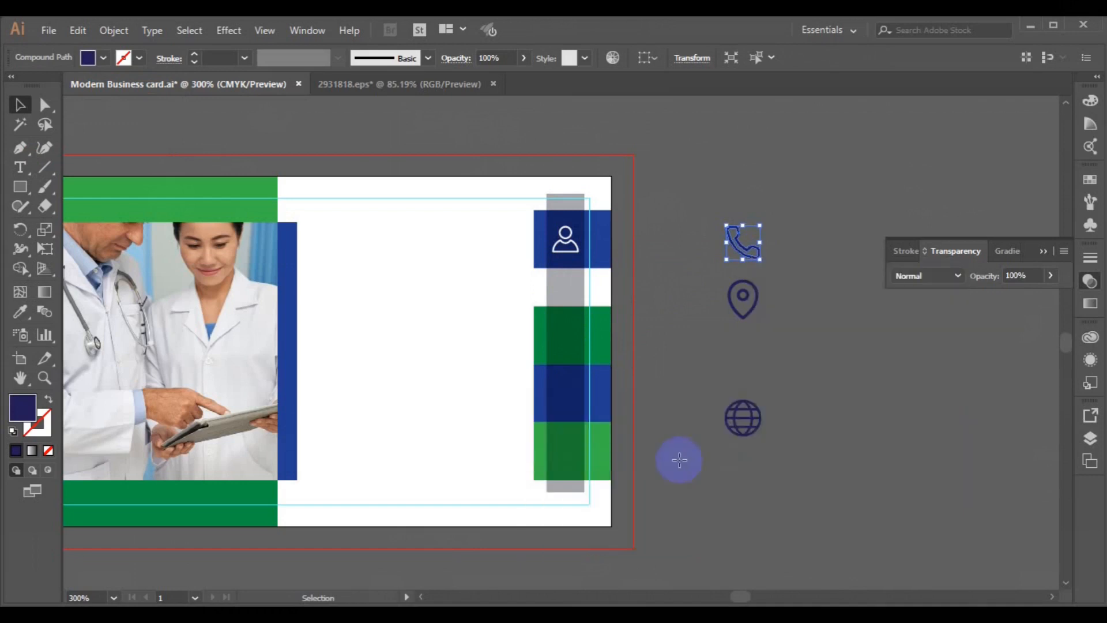
{"action": "left_click", "coordinate": [690, 461]}
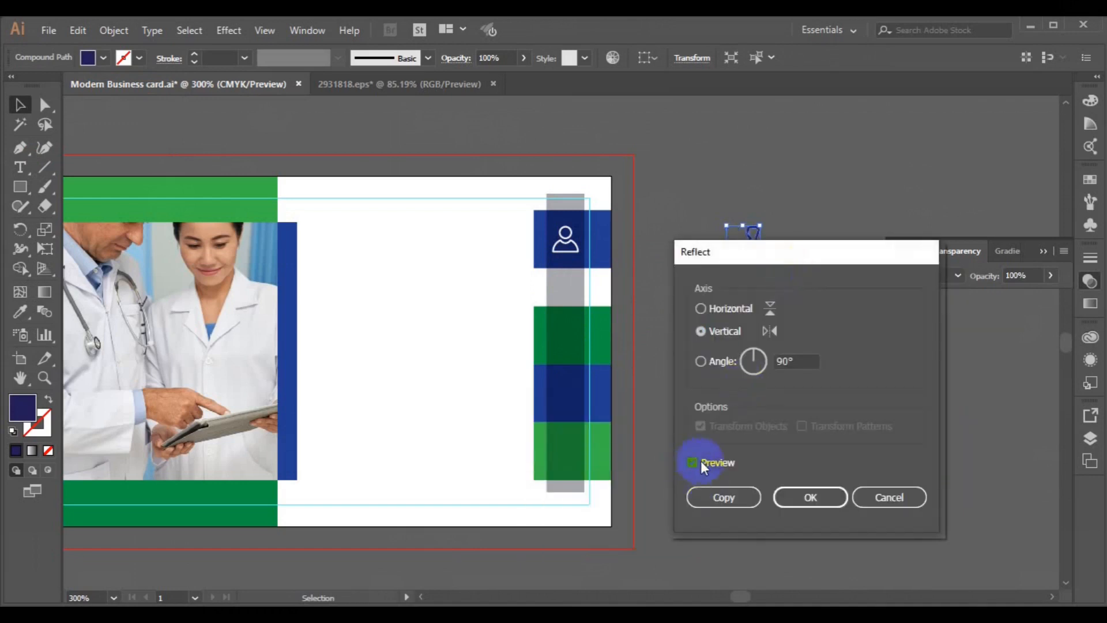
{"action": "left_click", "coordinate": [819, 500]}
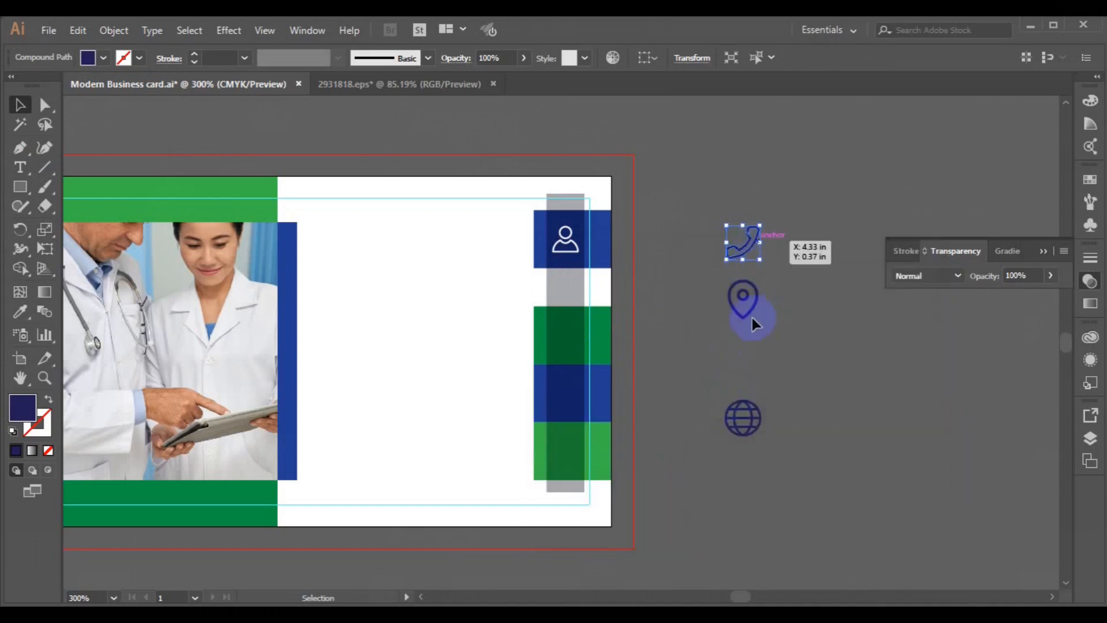
Step: Resize the phone, location pin and globe icons together
{"action": "left_click", "coordinate": [744, 311], "text": "shift"}
{"action": "left_click", "coordinate": [749, 408], "text": "shift"}
{"action": "mouse_move", "coordinate": [766, 440]}
{"action": "left_mouse_down"}
{"action": "mouse_move", "coordinate": [749, 424]}
{"action": "mouse_move", "coordinate": [758, 431]}
{"action": "left_mouse_up"}
{"action": "left_click", "coordinate": [804, 444]}
Step: Place the phone icon on the upper green block and fill it white
{"action": "left_click", "coordinate": [738, 280]}
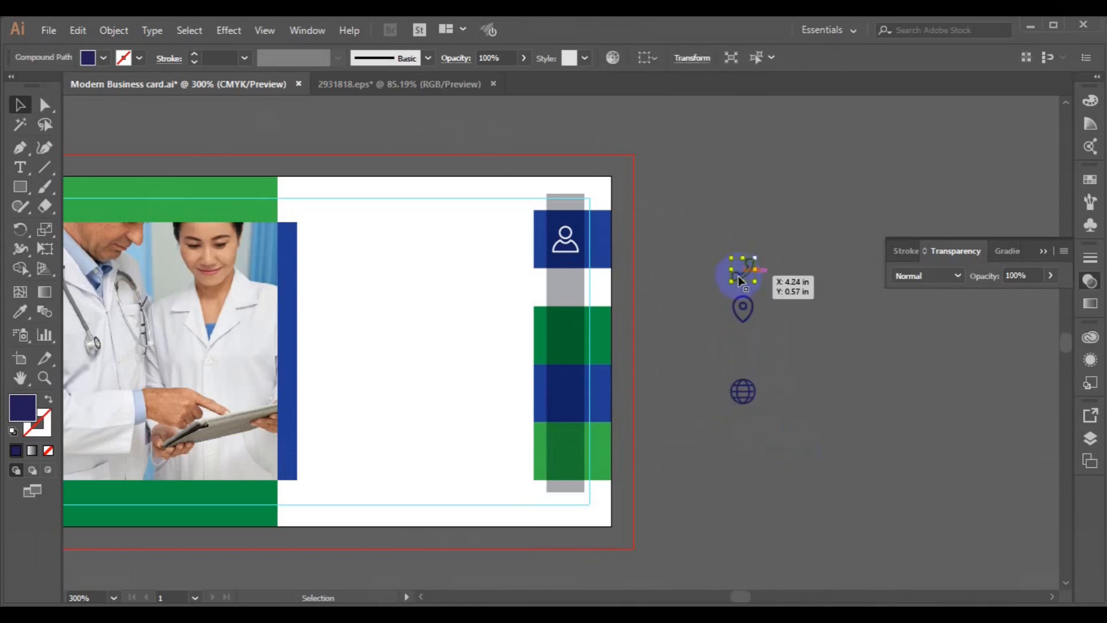
{"action": "left_click_drag", "start_coordinate": [741, 280], "coordinate": [598, 330]}
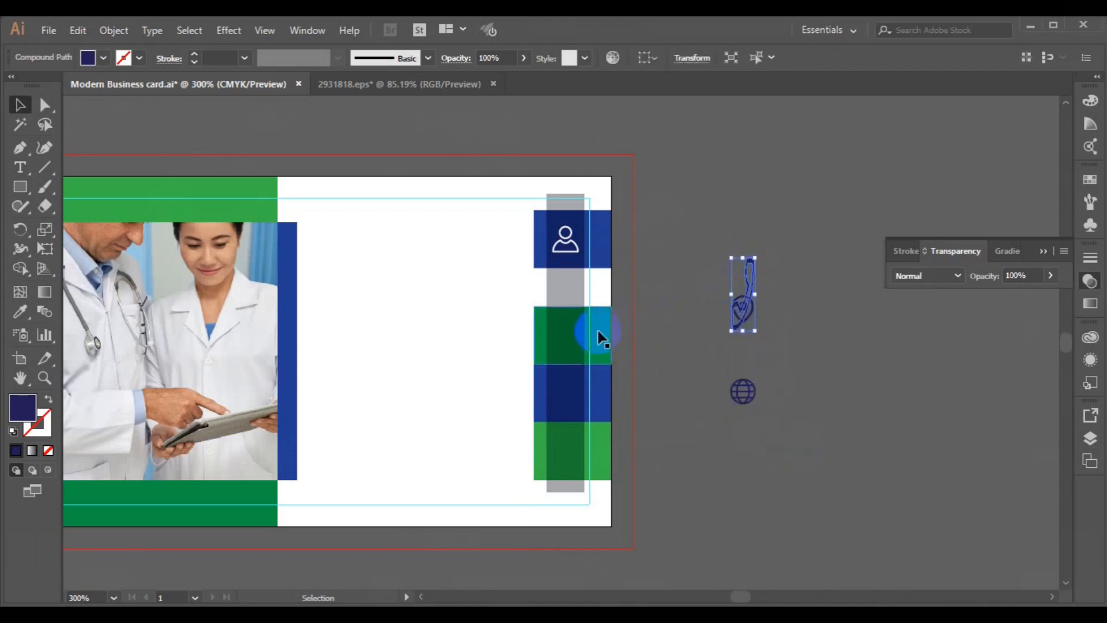
{"action": "key", "text": "ctrl+z"}
{"action": "left_click_drag", "start_coordinate": [735, 272], "coordinate": [564, 340]}
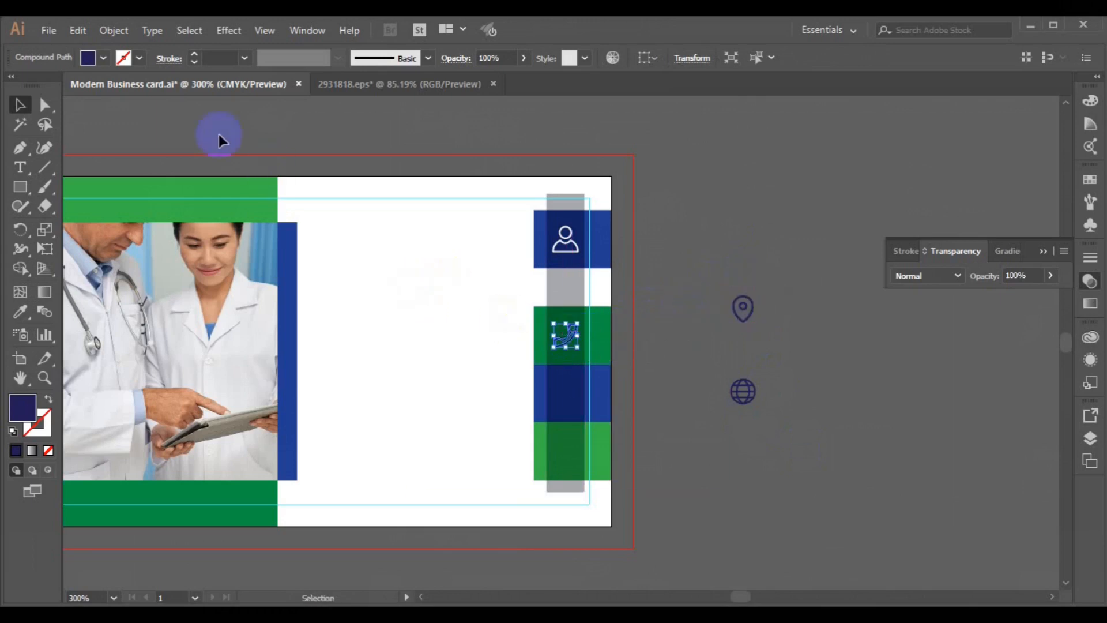
{"action": "left_click", "coordinate": [101, 58]}
{"action": "left_click", "coordinate": [125, 129]}
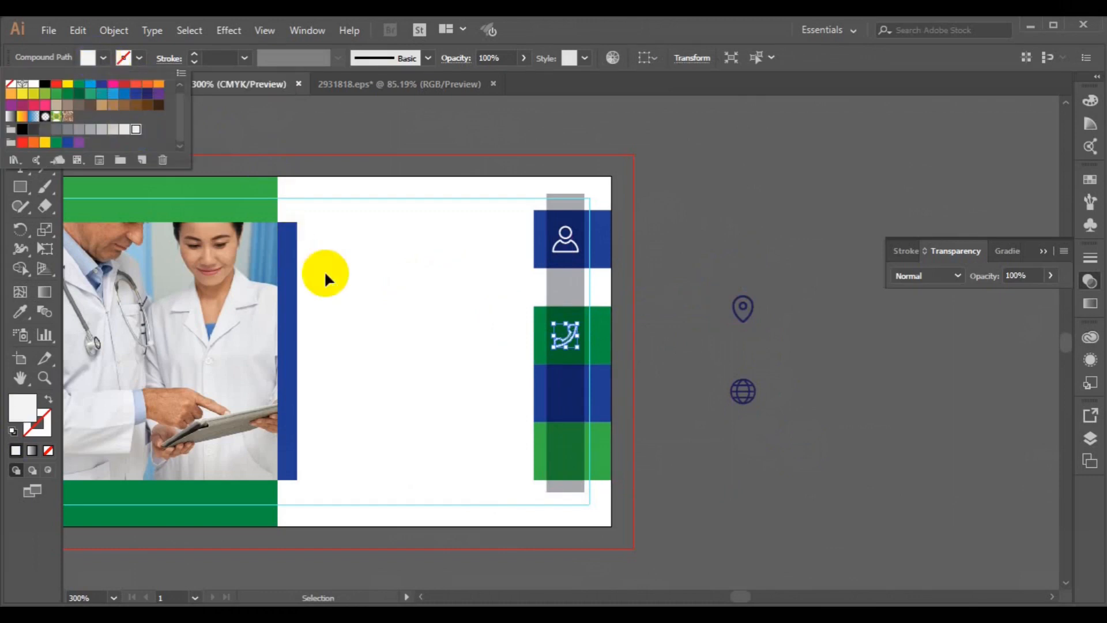
{"action": "left_click", "coordinate": [743, 320]}
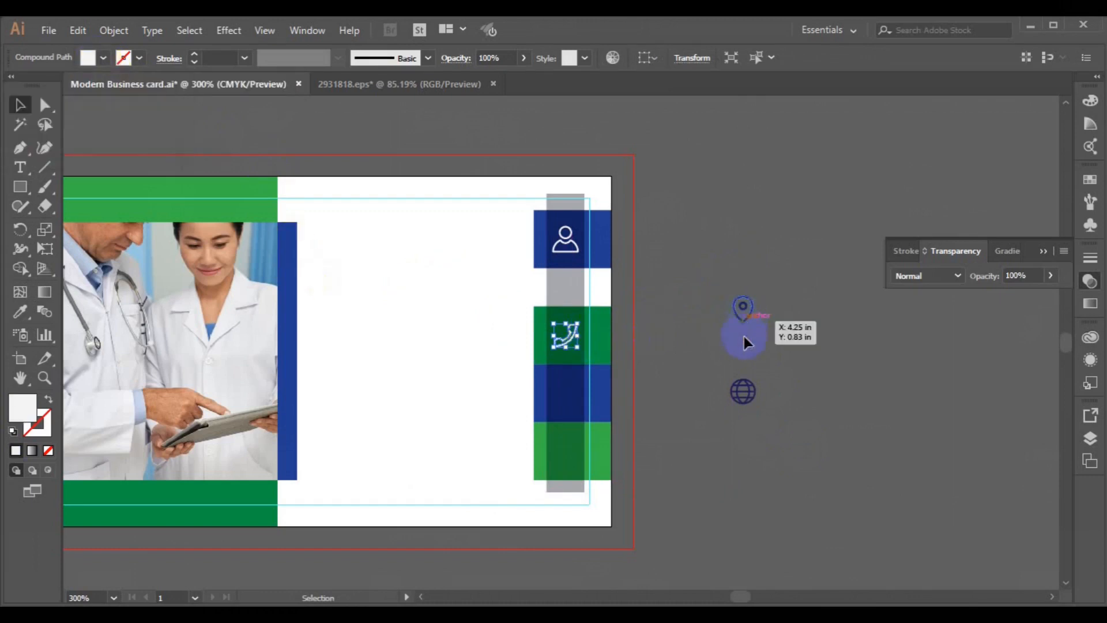
Step: Place a white globe on the dark-blue block and a white pin on the bottom green block
{"action": "left_click", "coordinate": [748, 391]}
{"action": "left_click_drag", "start_coordinate": [748, 391], "coordinate": [568, 391]}
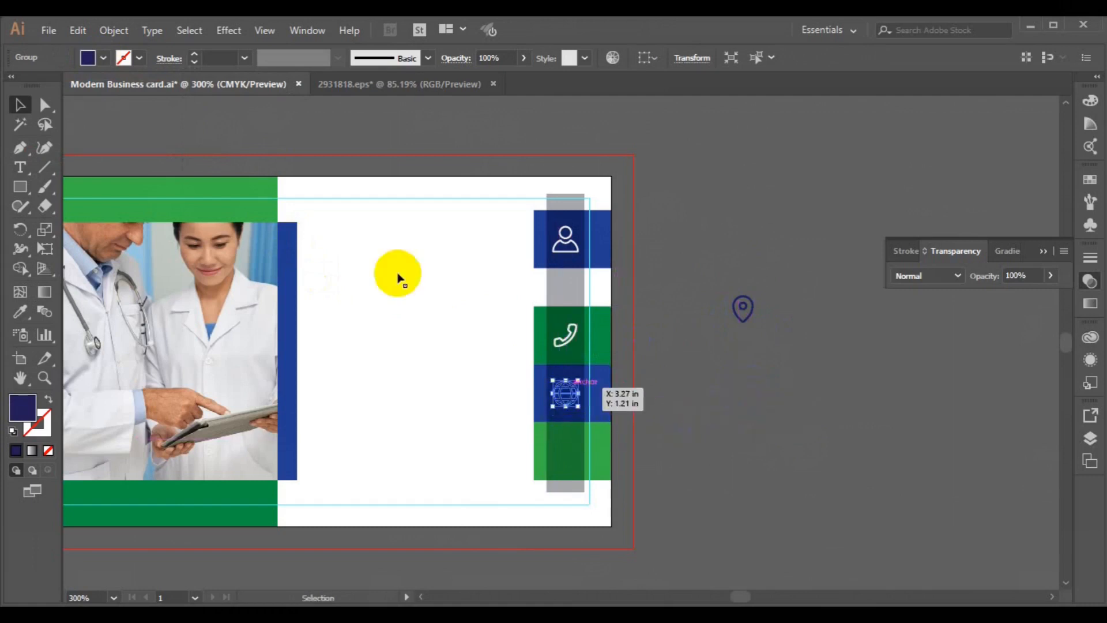
{"action": "left_click", "coordinate": [105, 61]}
{"action": "left_click", "coordinate": [136, 130]}
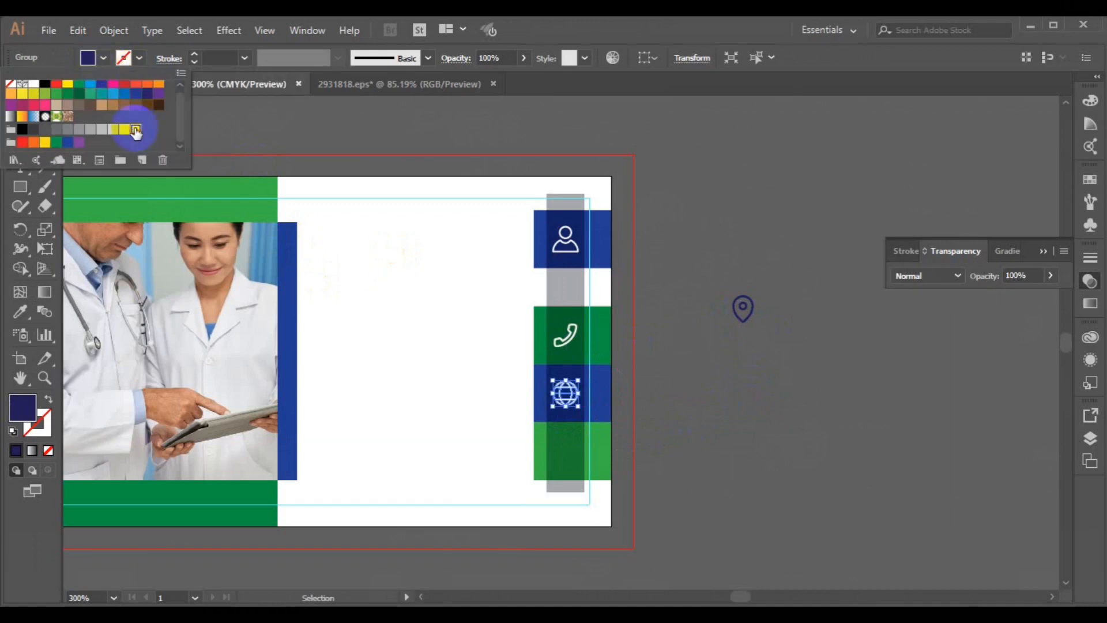
{"action": "left_click", "coordinate": [742, 303]}
{"action": "left_click_drag", "start_coordinate": [743, 305], "coordinate": [565, 458]}
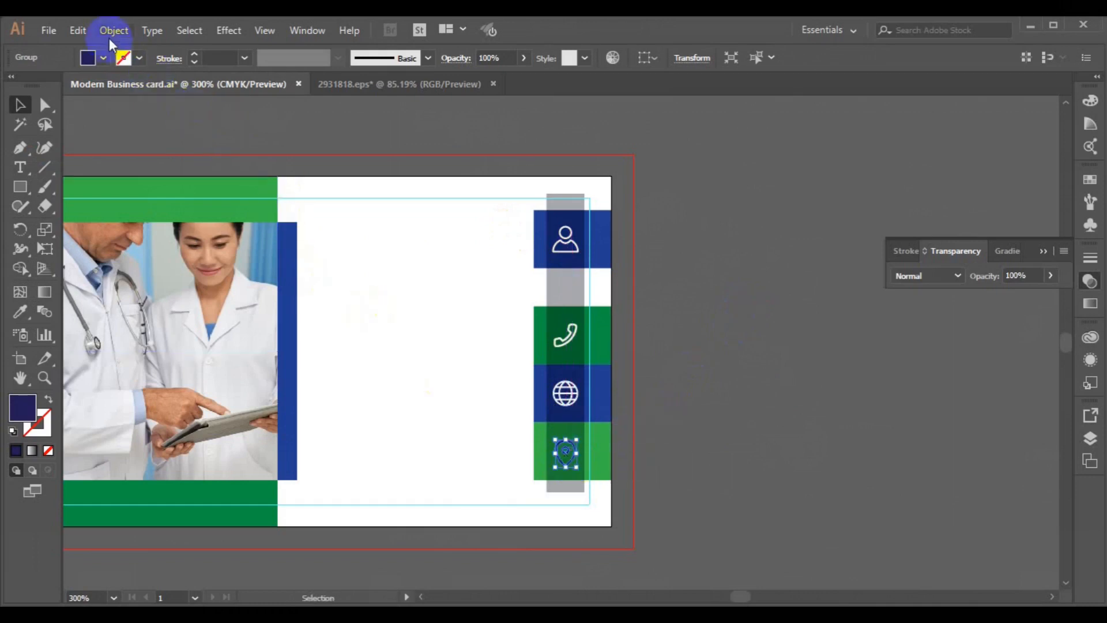
{"action": "left_click", "coordinate": [104, 58]}
{"action": "left_click", "coordinate": [135, 129]}
Step: Type the doctor's name on the card in Roboto Bold and shift it left
{"action": "left_click", "coordinate": [688, 326]}
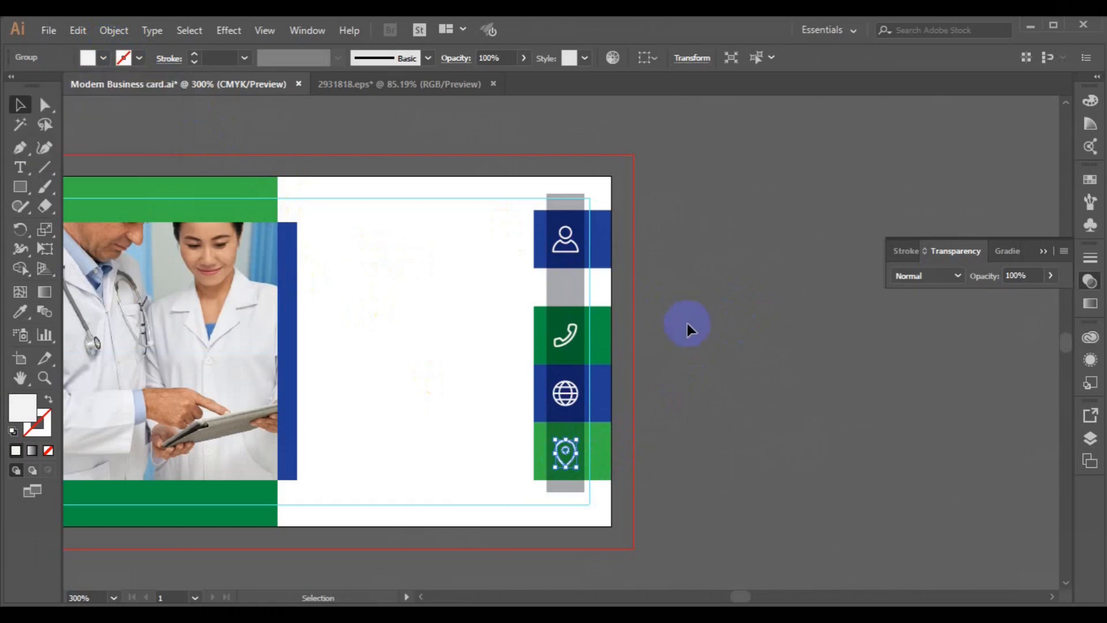
{"action": "left_click", "coordinate": [20, 167]}
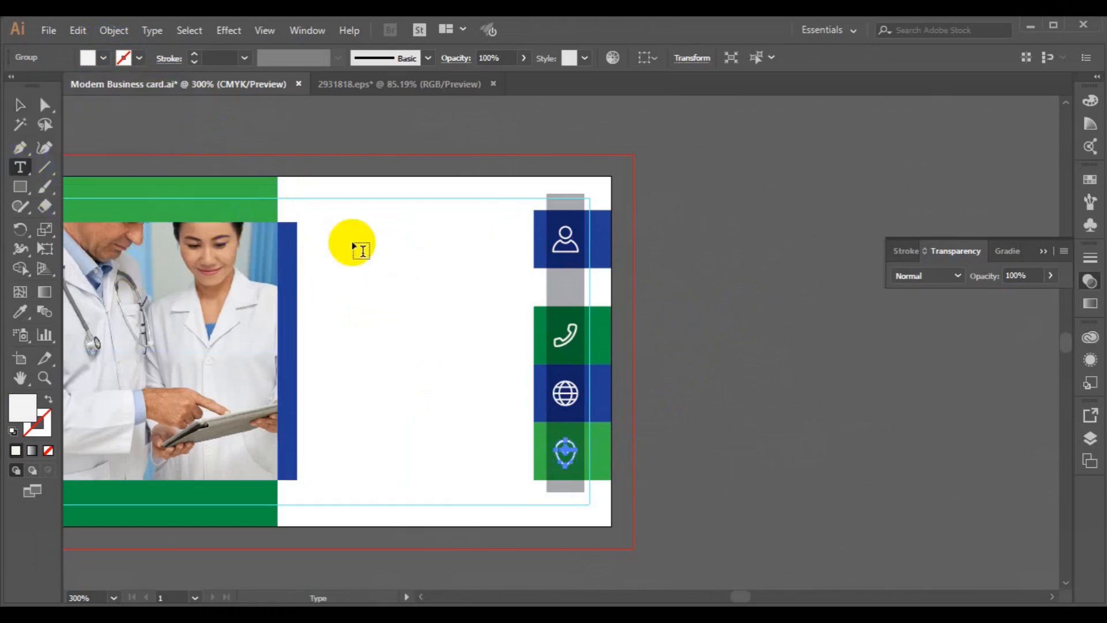
{"action": "left_click", "coordinate": [394, 238]}
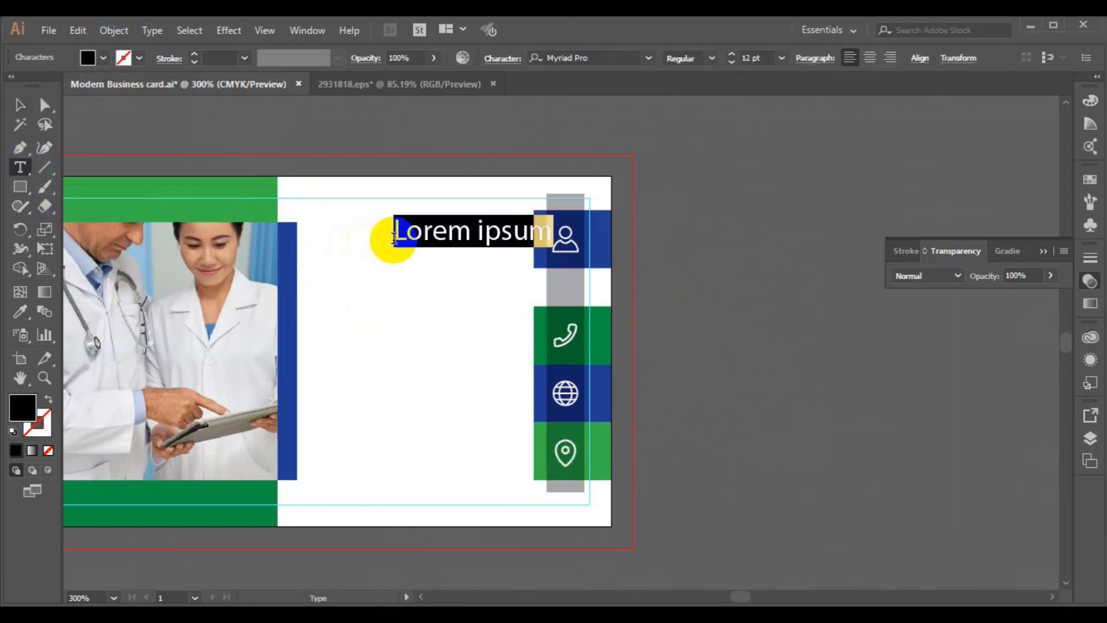
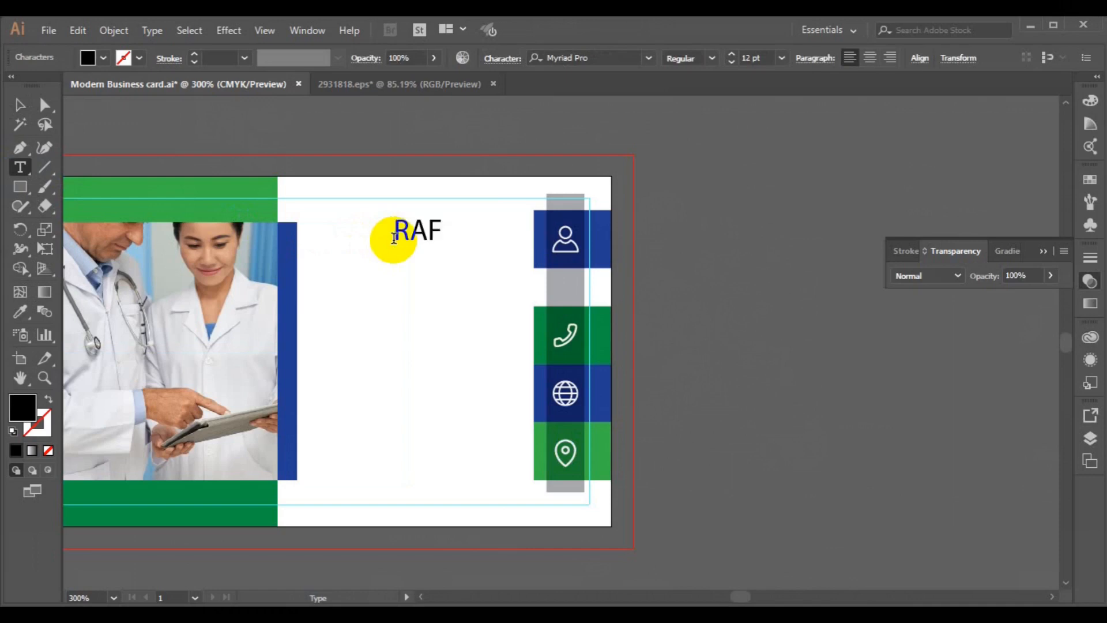
{"action": "left_click", "coordinate": [20, 104]}
{"action": "left_click", "coordinate": [592, 58]}
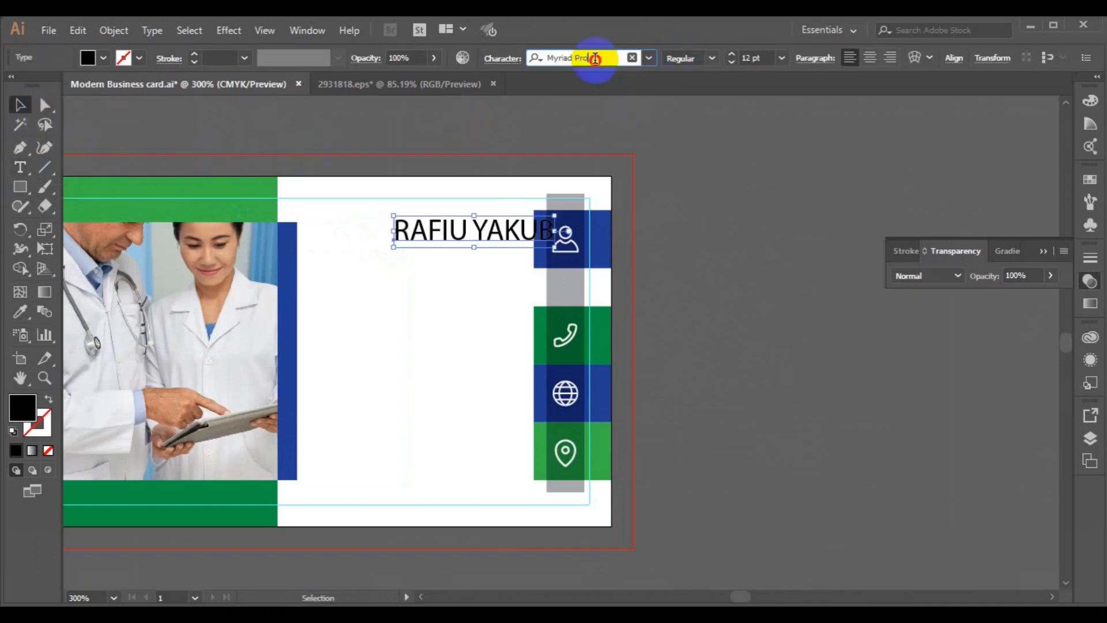
{"action": "type", "text": "Roboto"}
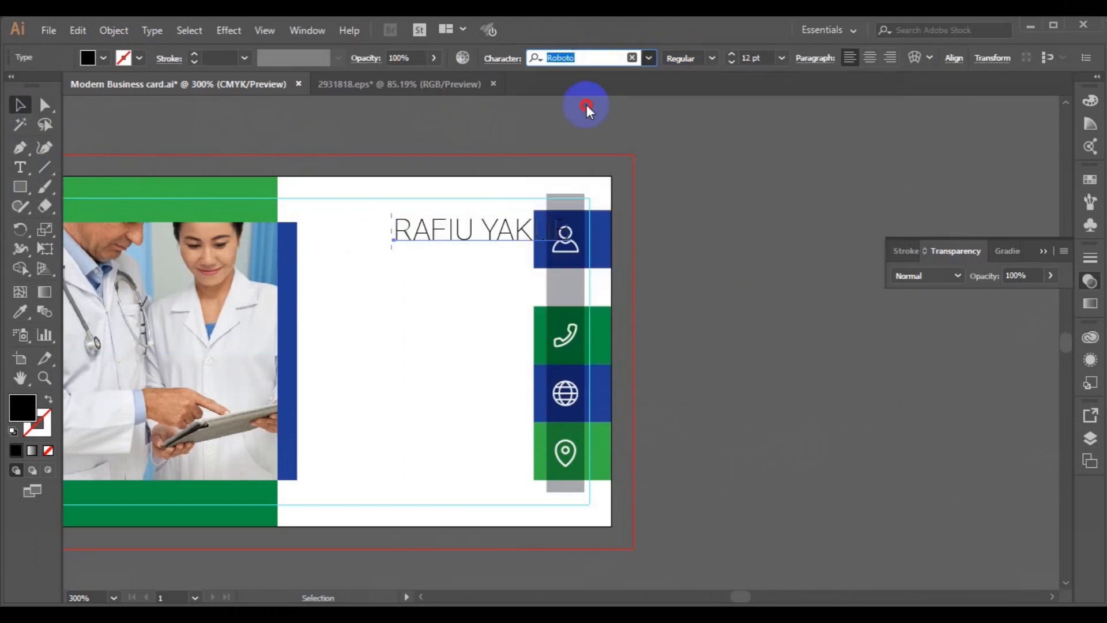
{"action": "key", "text": "Return"}
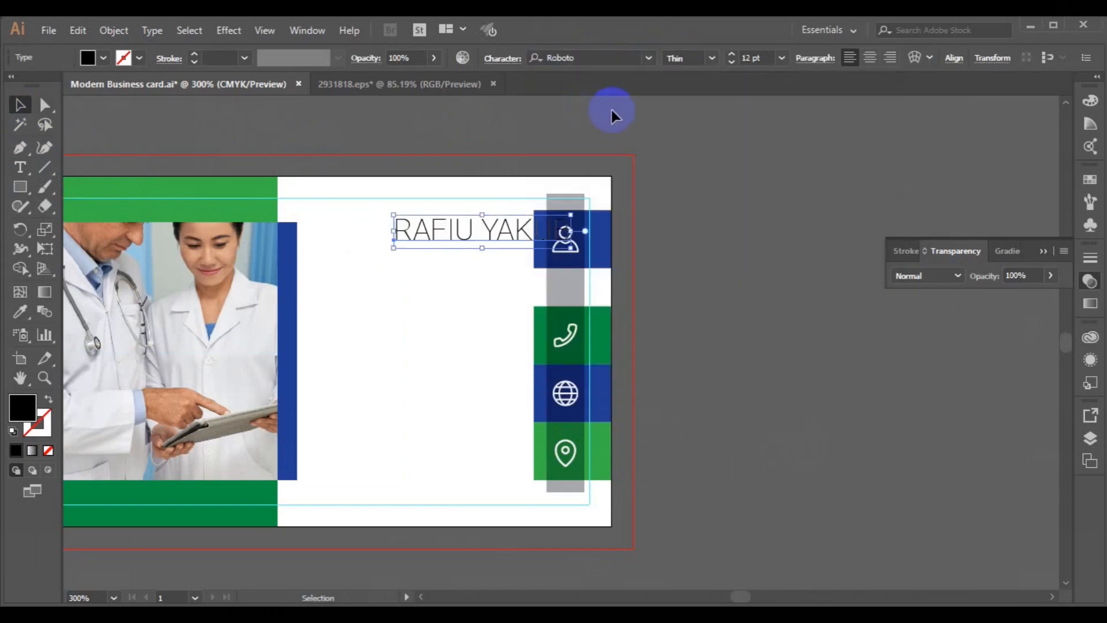
{"action": "left_click", "coordinate": [712, 58]}
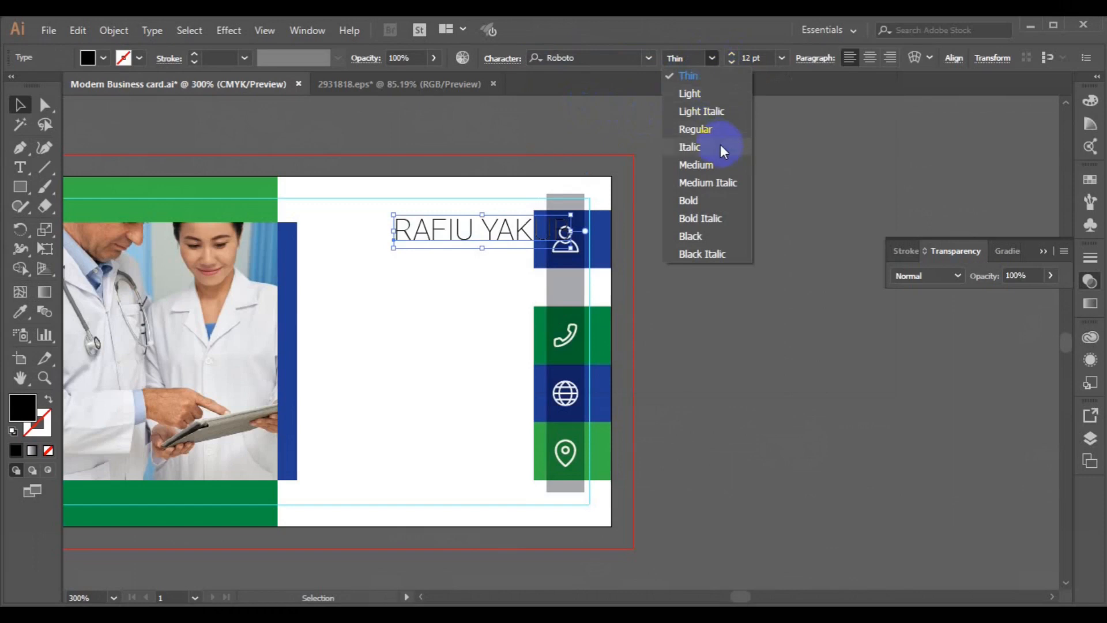
{"action": "left_click", "coordinate": [725, 199]}
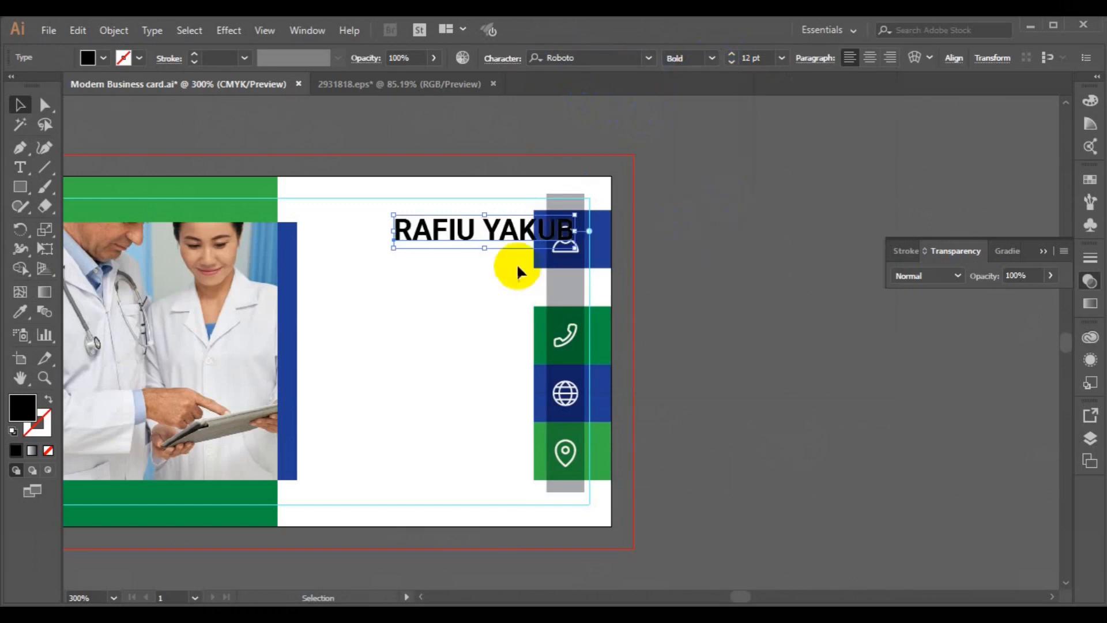
{"action": "left_click_drag", "start_coordinate": [492, 235], "coordinate": [430, 238]}
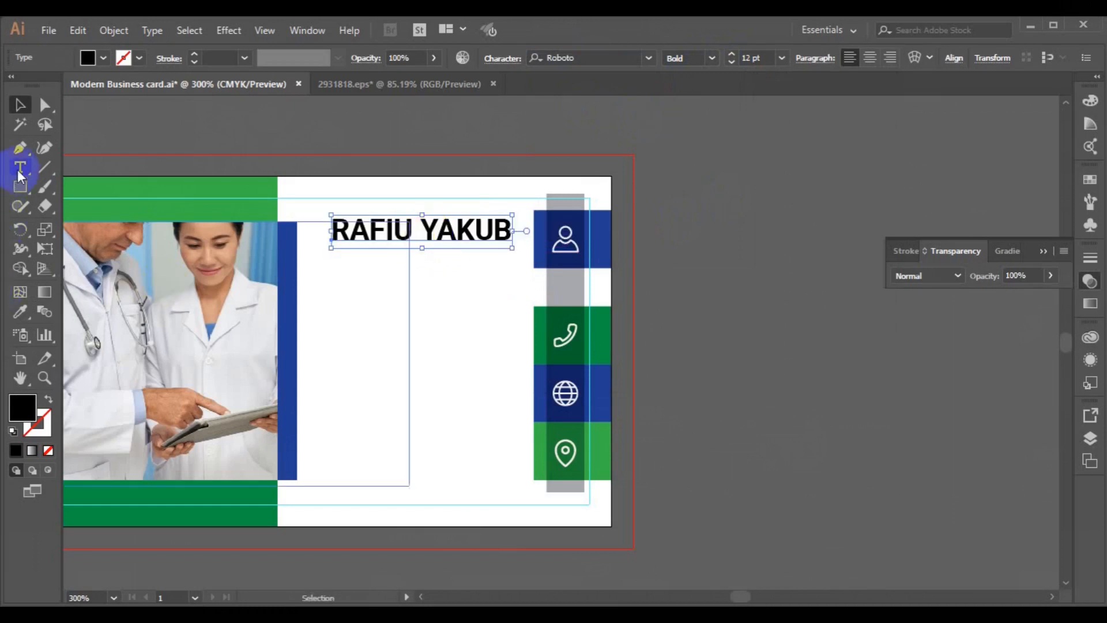
Step: Add a 'CREATIVE DESIGNER' line below the name, set to 6 pt Light
{"action": "left_click", "coordinate": [20, 167]}
{"action": "left_click", "coordinate": [508, 229]}
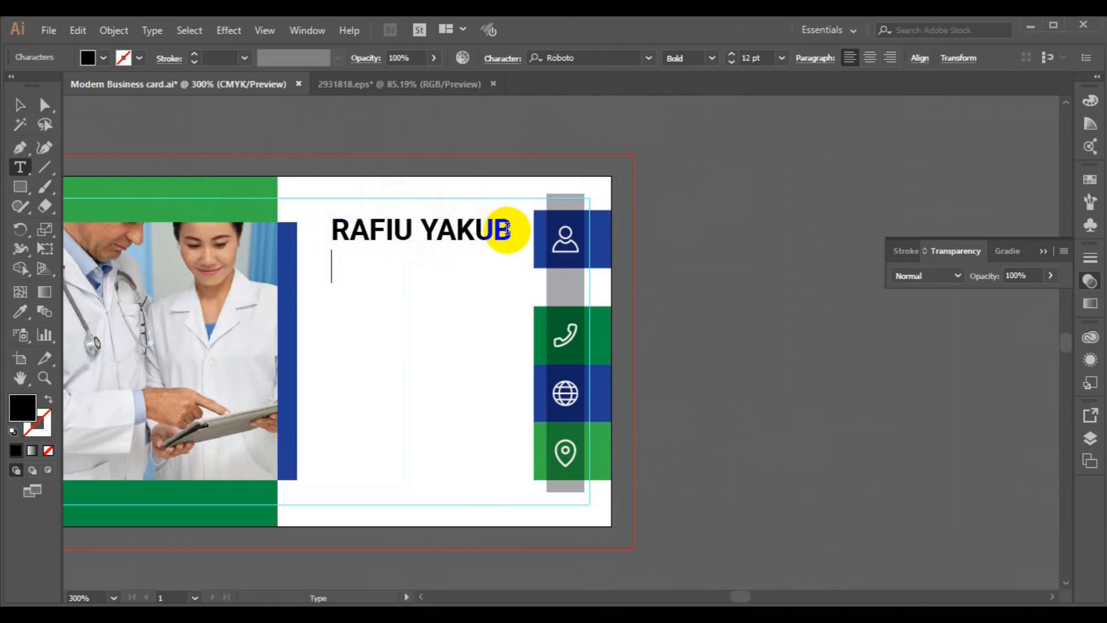
{"action": "type", "text": "CREATIVE DI"}
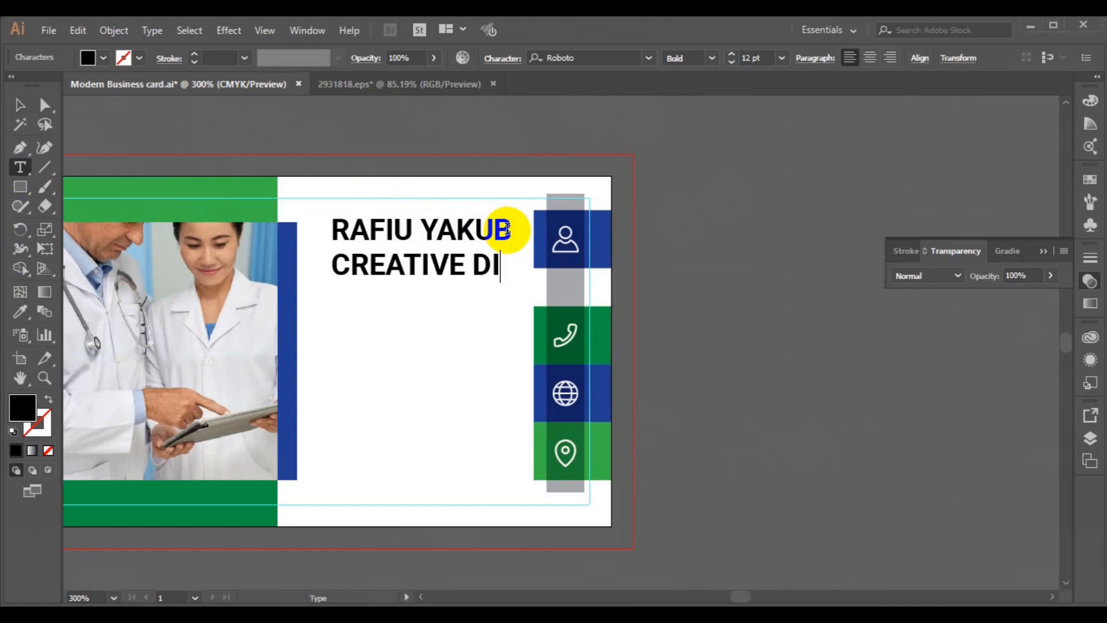
{"action": "key", "text": "BackSpace"}
{"action": "type", "text": "ESIGNER"}
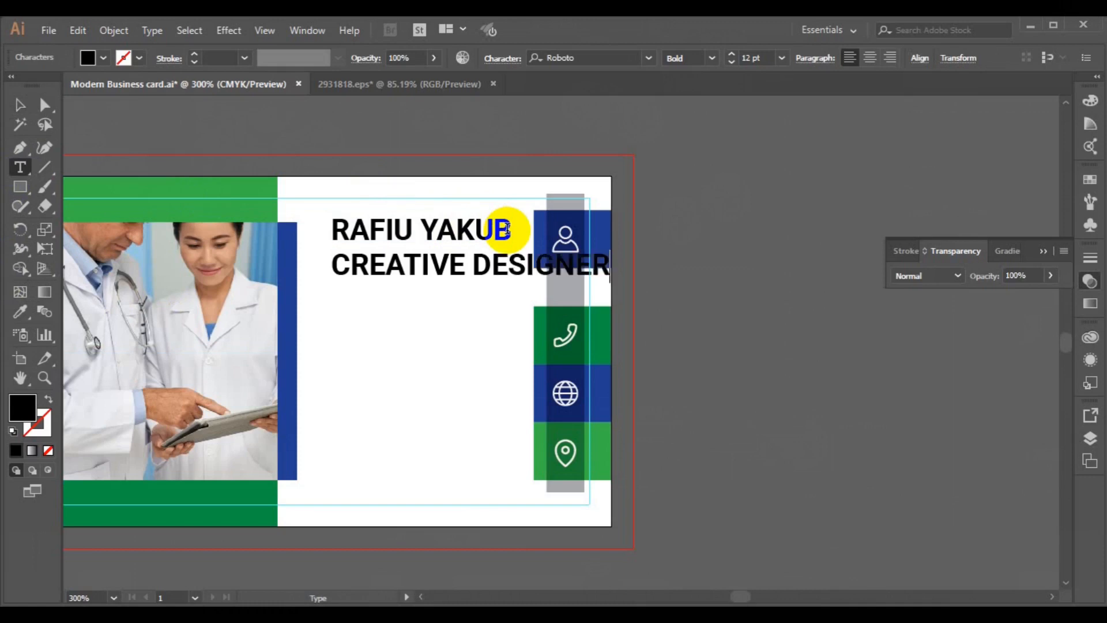
{"action": "triple_click", "coordinate": [338, 265]}
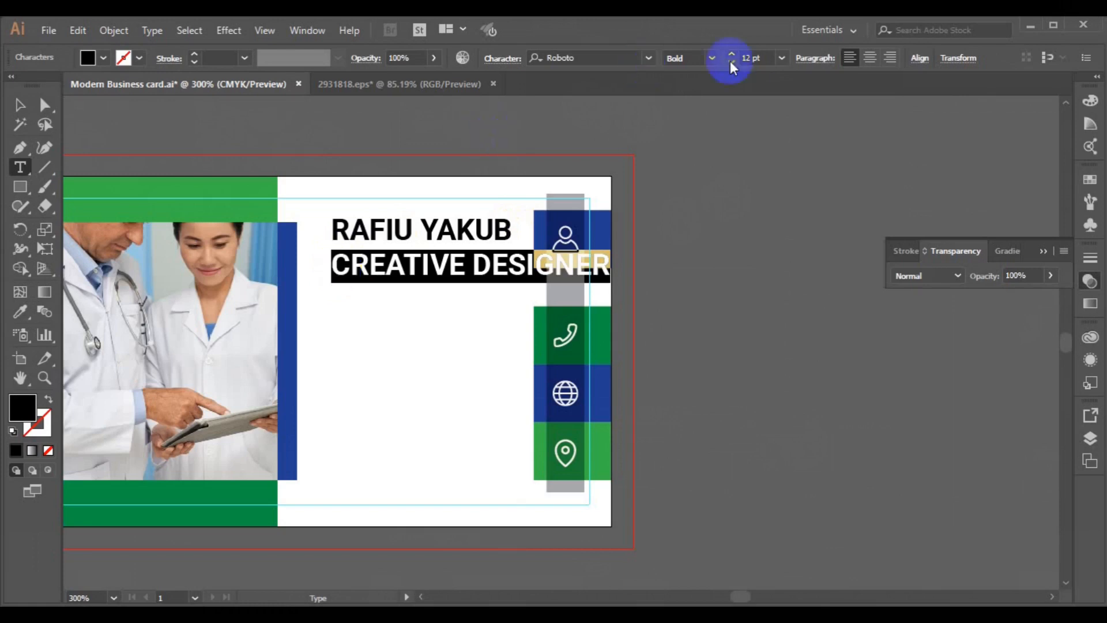
{"action": "left_click", "coordinate": [782, 57]}
{"action": "left_click", "coordinate": [799, 99]}
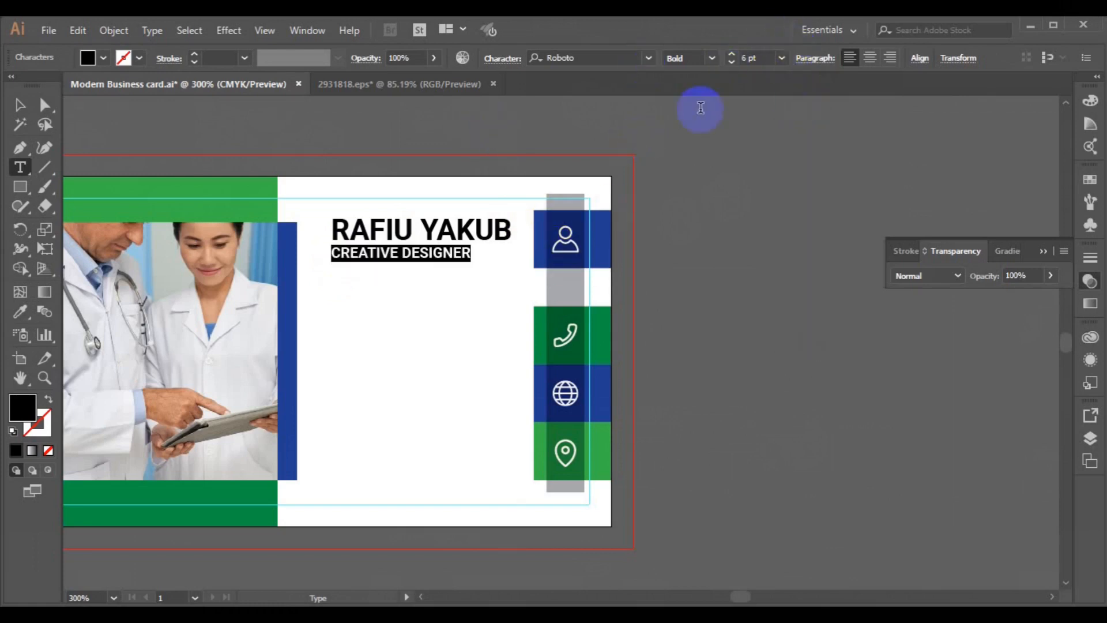
{"action": "left_click", "coordinate": [711, 60]}
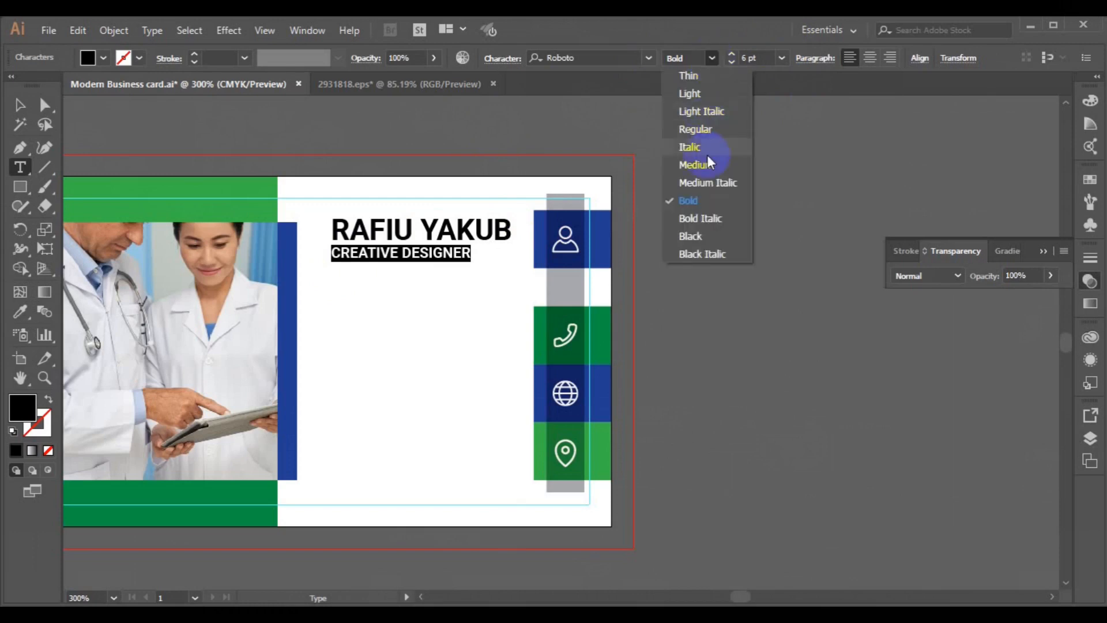
{"action": "key", "text": "Escape"}
{"action": "left_click", "coordinate": [703, 88]}
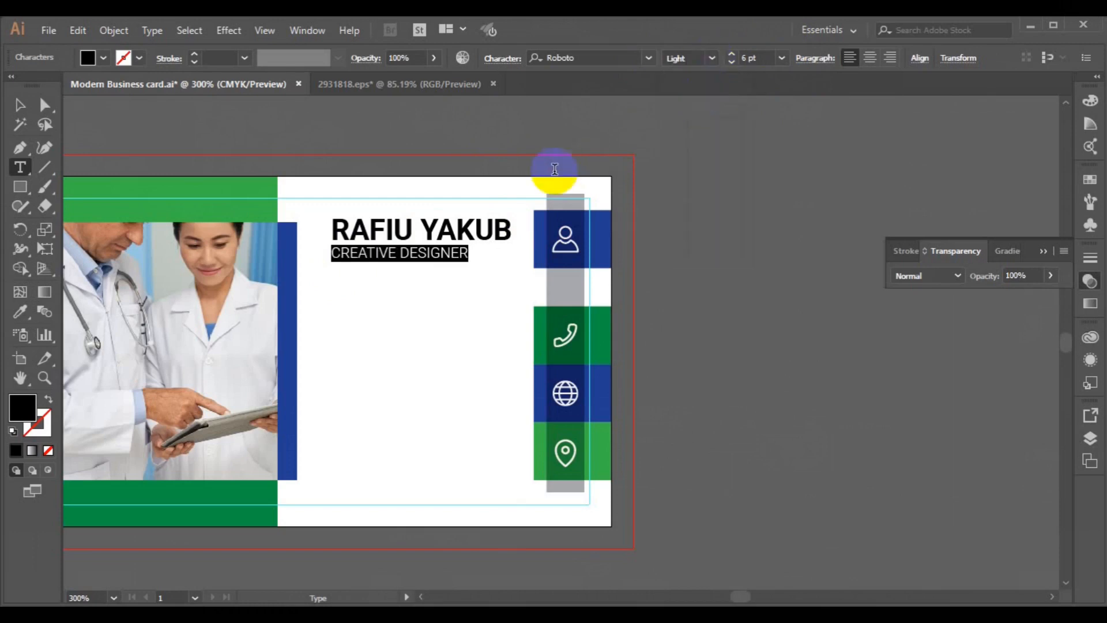
Step: Colour the first word of the name with the blue sampled from the bar
{"action": "left_click", "coordinate": [334, 228]}
{"action": "key", "text": "shift+Right"}
{"action": "key", "text": "shift+Right"}
{"action": "key", "text": "shift+Right"}
{"action": "key", "text": "shift+Right"}
{"action": "key", "text": "shift+Right"}
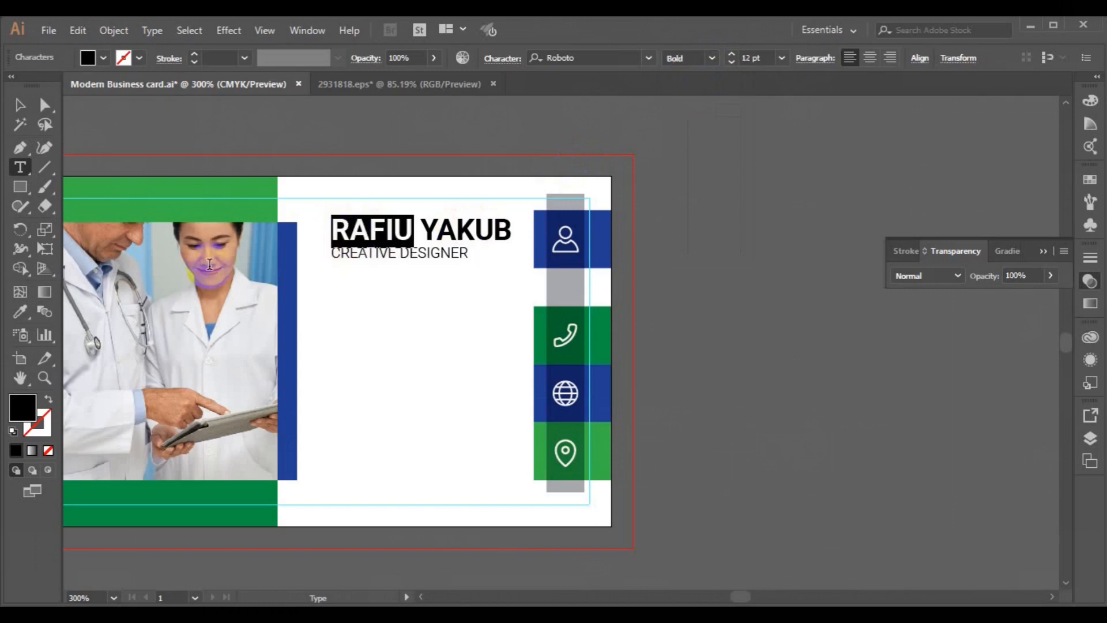
{"action": "left_click", "coordinate": [23, 313]}
{"action": "left_click", "coordinate": [286, 291]}
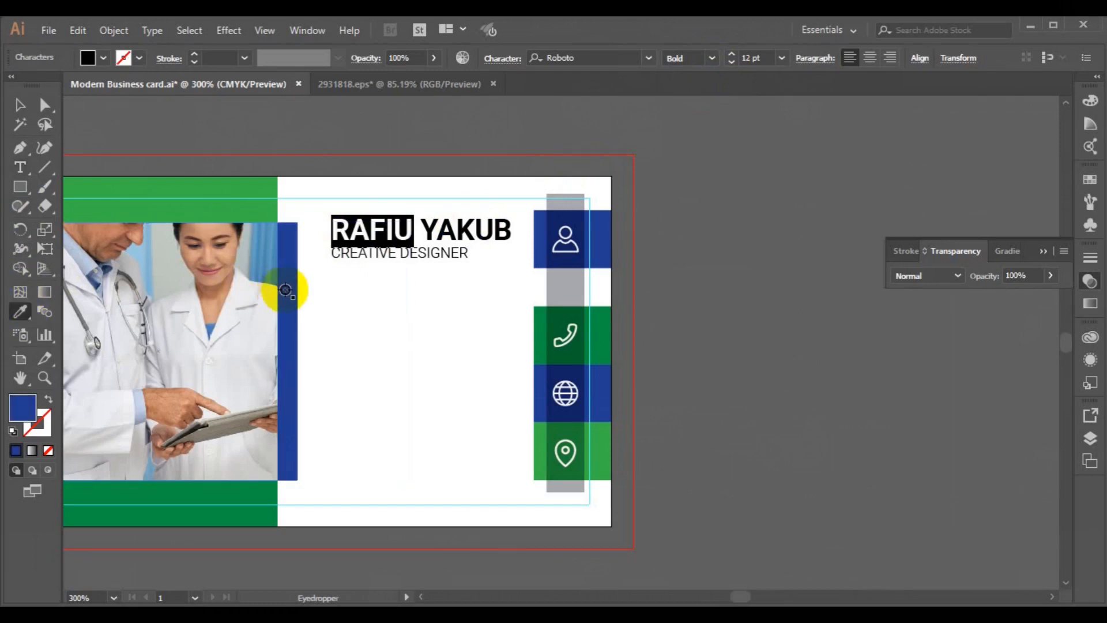
{"action": "left_click", "coordinate": [19, 106]}
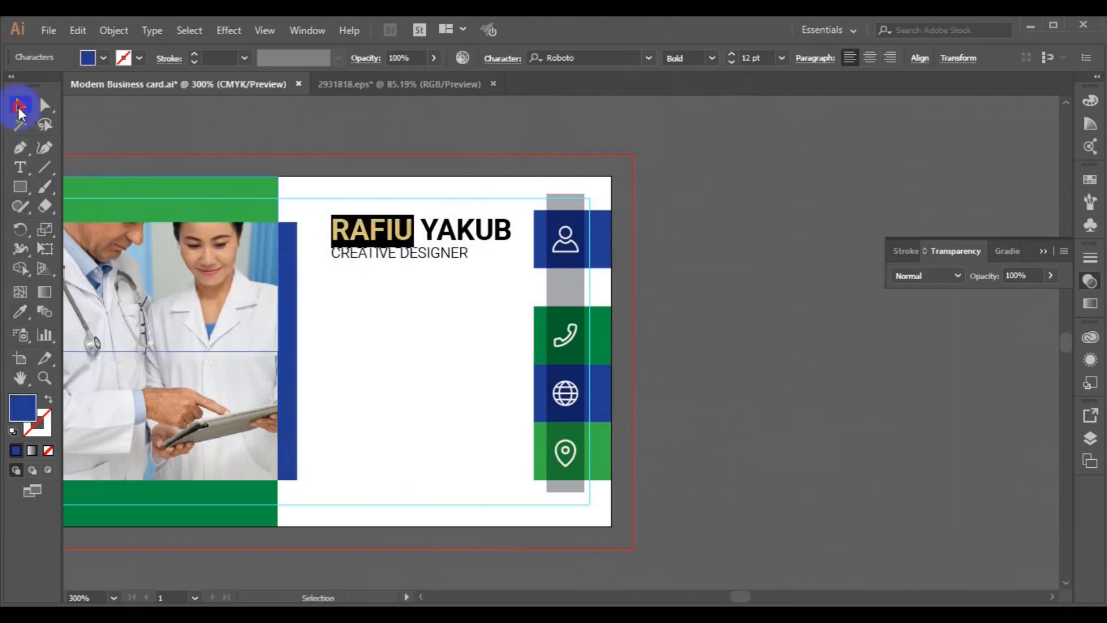
Step: Right-align the name and title and centre them vertically beside the blue person icon block
{"action": "left_click", "coordinate": [724, 332]}
{"action": "left_click", "coordinate": [433, 251]}
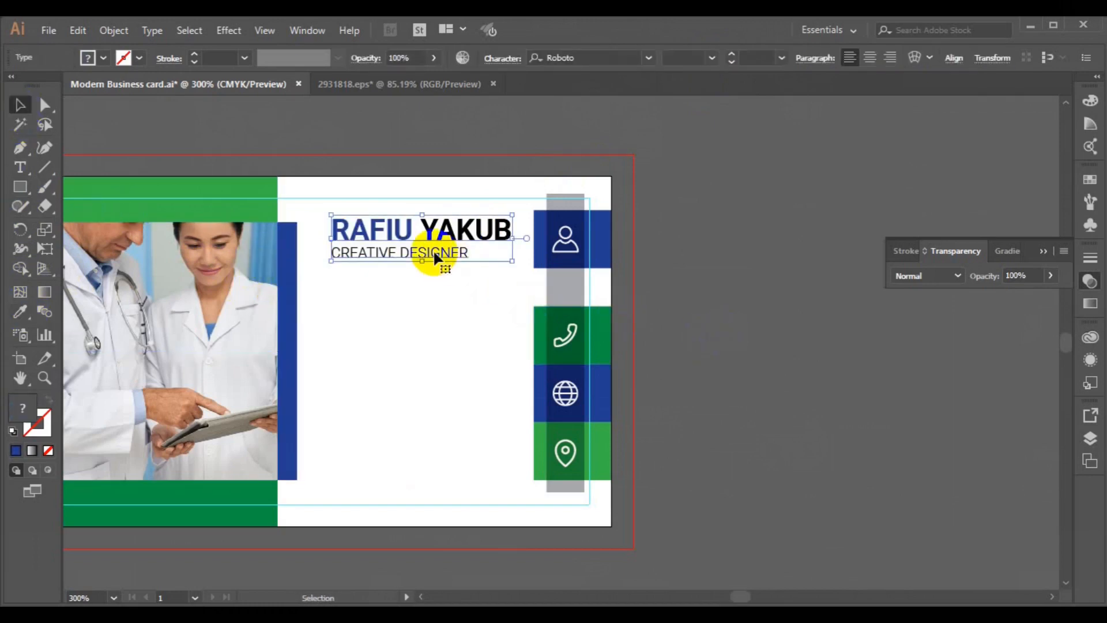
{"action": "left_click", "coordinate": [890, 65]}
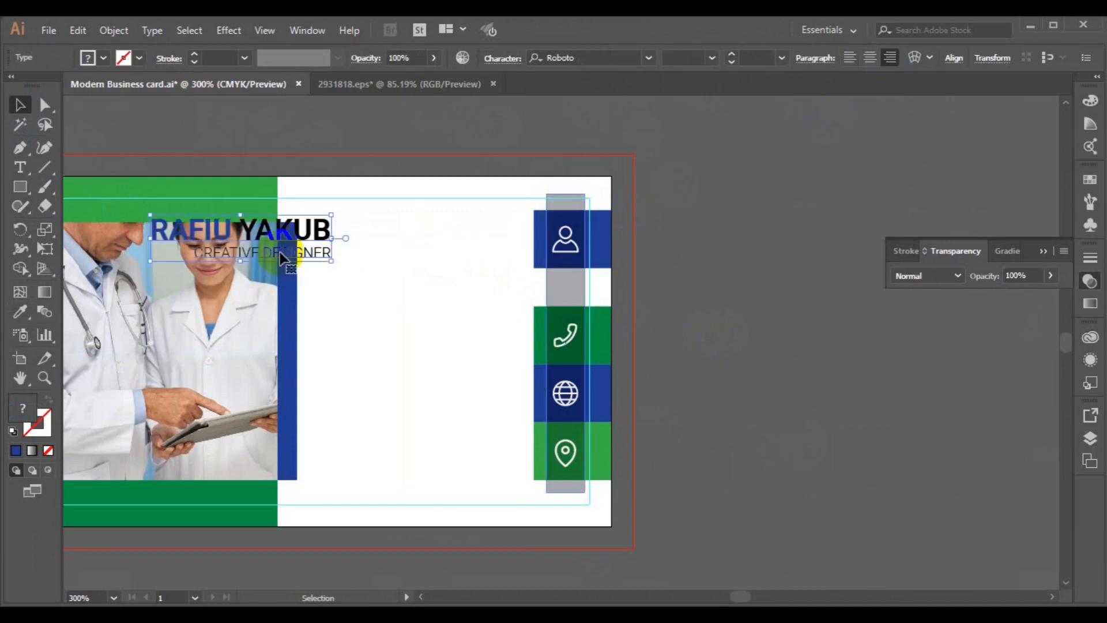
{"action": "left_click_drag", "start_coordinate": [266, 238], "coordinate": [425, 232]}
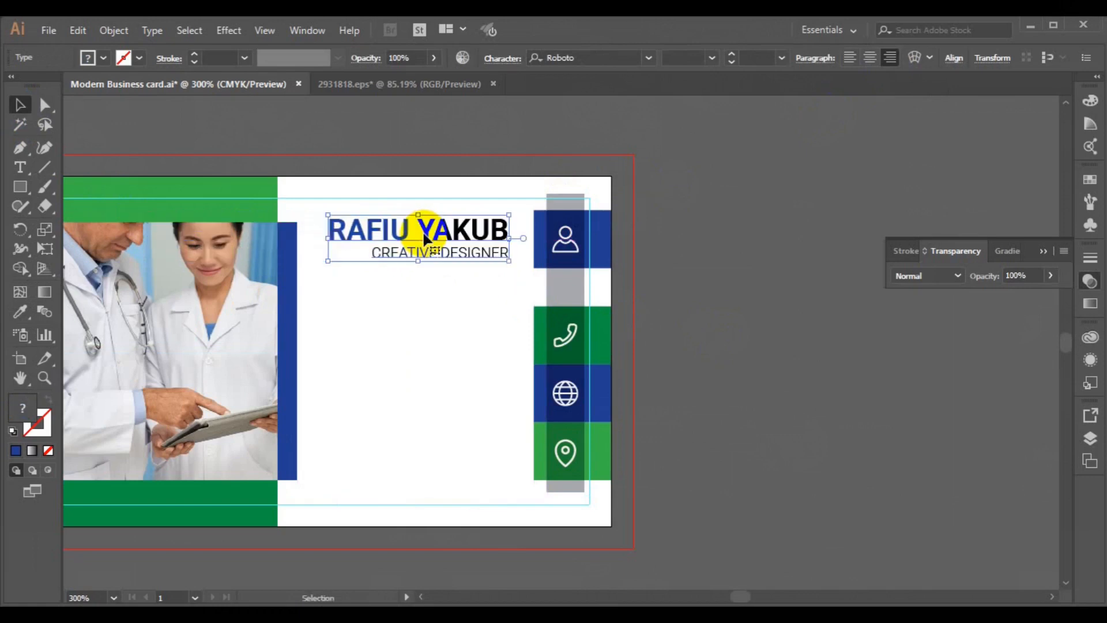
{"action": "left_click", "coordinate": [540, 263], "text": "shift"}
{"action": "left_click", "coordinate": [612, 65]}
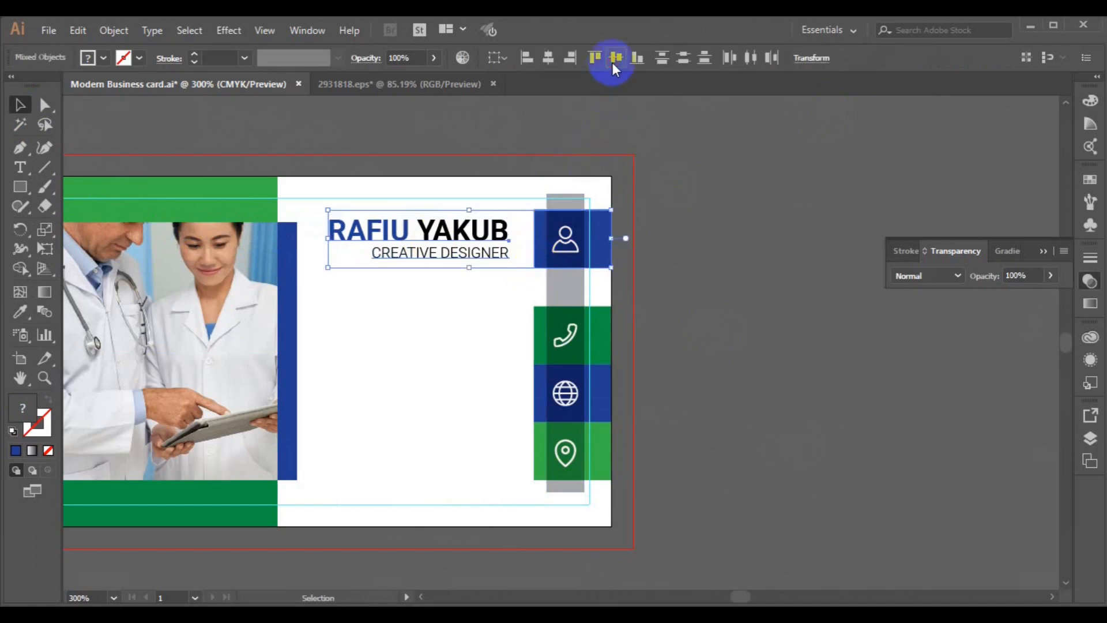
{"action": "left_click", "coordinate": [692, 238]}
{"action": "left_click", "coordinate": [20, 167]}
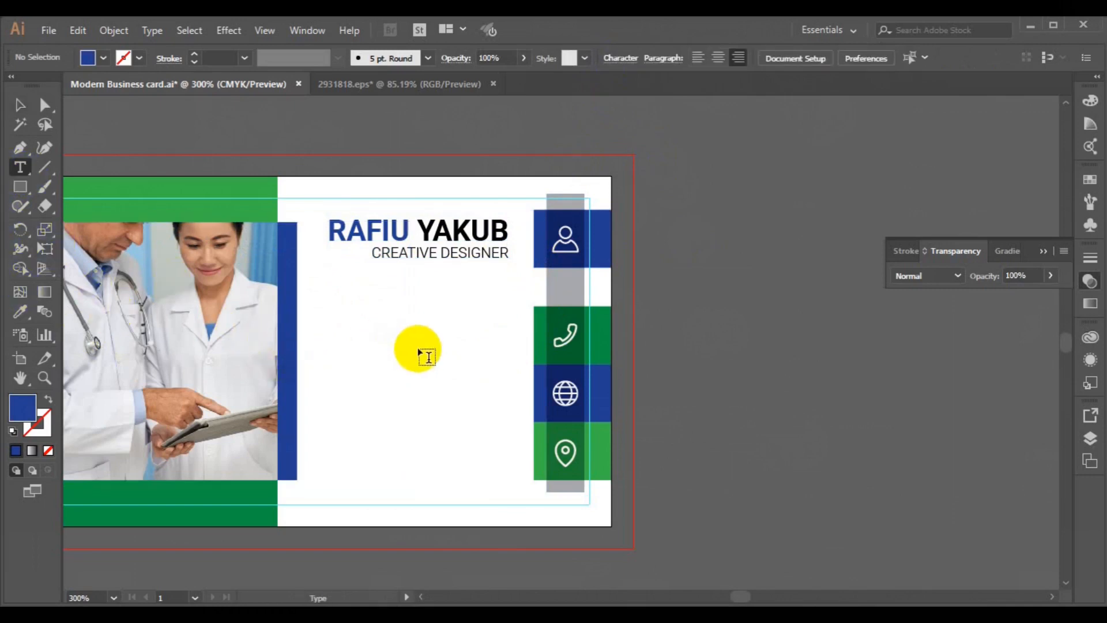
Step: Type two phone-number lines and move them beside the green phone block
{"action": "left_click", "coordinate": [375, 323]}
{"action": "type", "text": "00"}
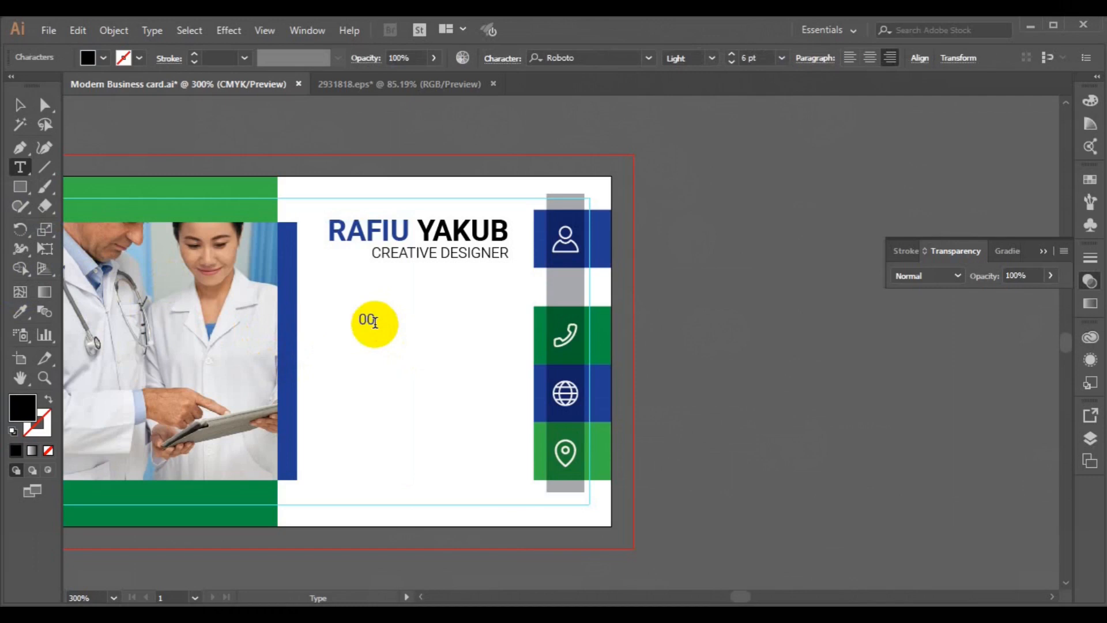
{"action": "type", "text": "0.3455.9805.90"}
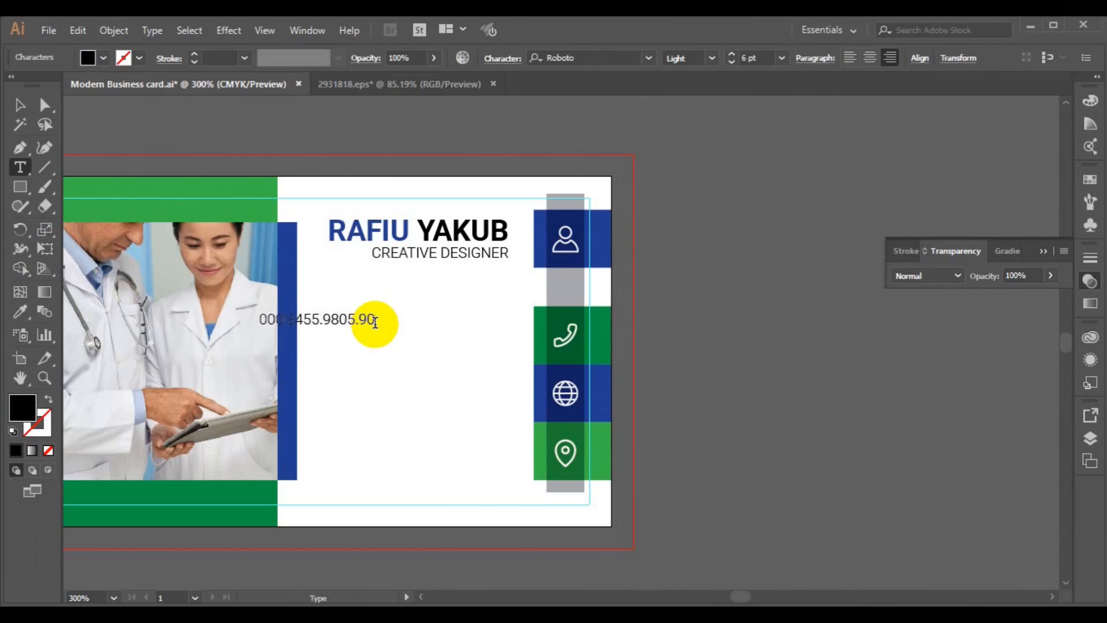
{"action": "key", "text": "Return"}
{"action": "type", "text": "222.3456.9803."}
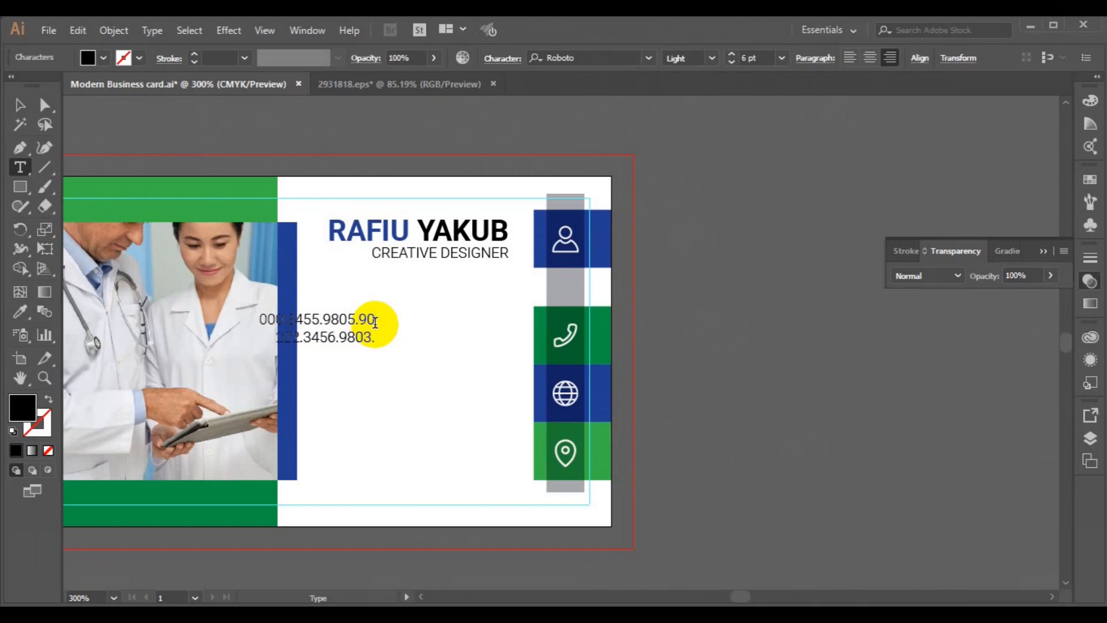
{"action": "type", "text": "90"}
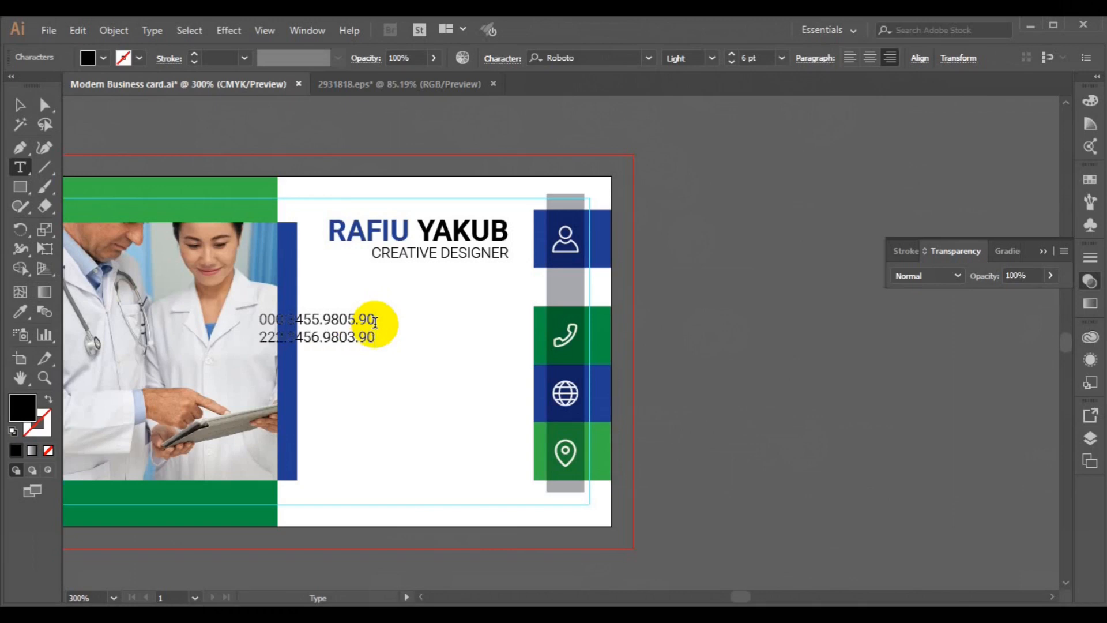
{"action": "left_click", "coordinate": [20, 104]}
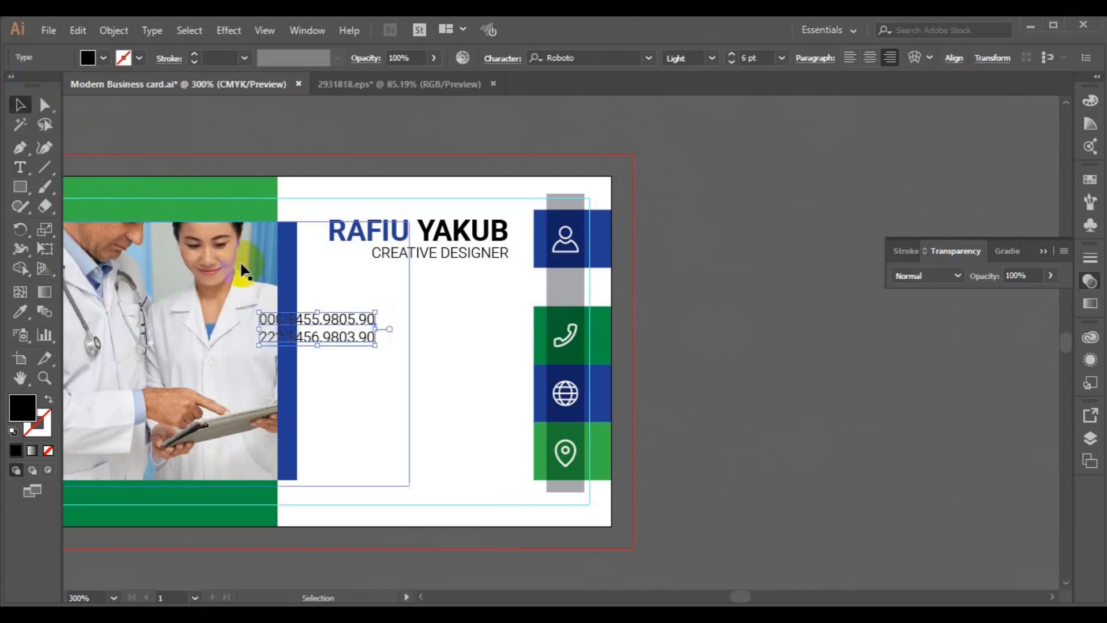
{"action": "left_click_drag", "start_coordinate": [361, 342], "coordinate": [453, 341]}
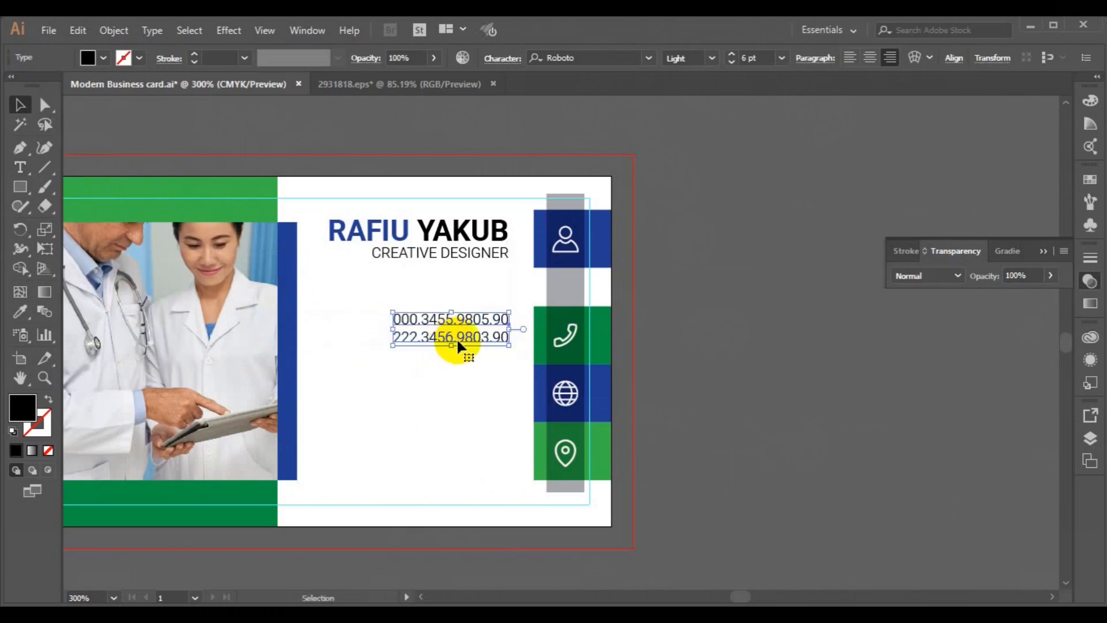
Step: Draw a short straight line under the end of the second phone number
{"action": "left_click", "coordinate": [542, 356], "text": "shift"}
{"action": "left_click", "coordinate": [531, 168]}
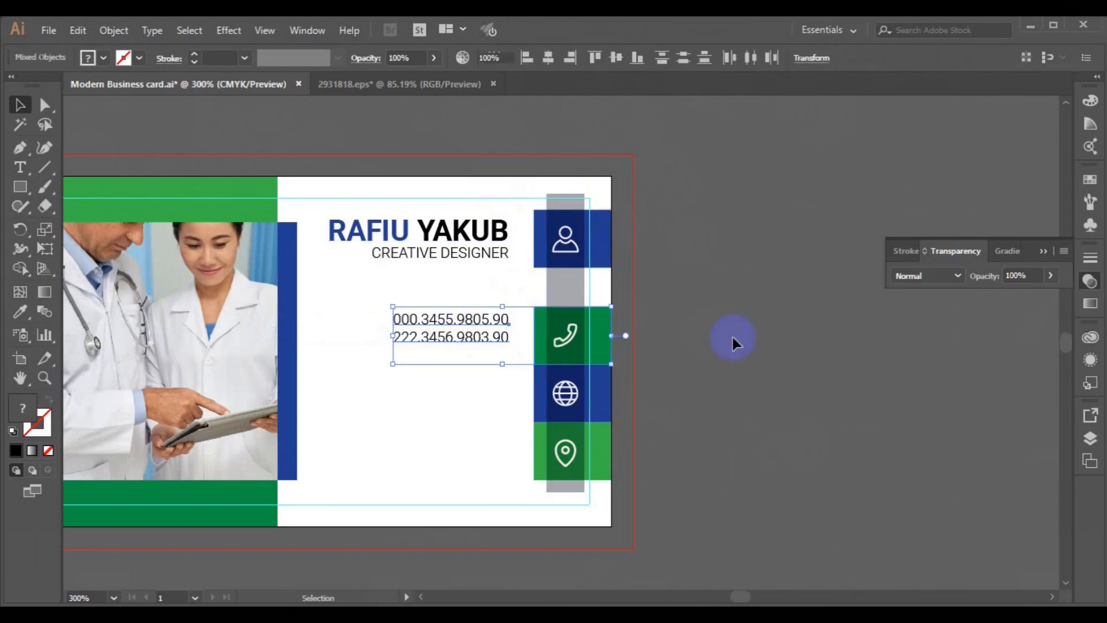
{"action": "left_click", "coordinate": [94, 341]}
{"action": "left_click", "coordinate": [19, 148]}
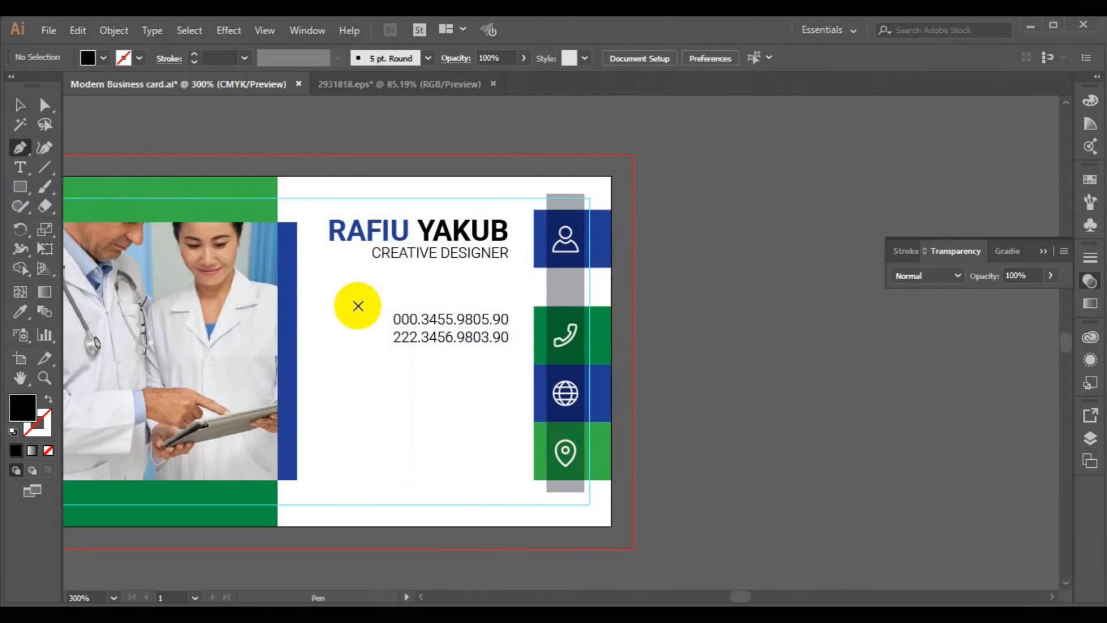
{"action": "left_click", "coordinate": [474, 347]}
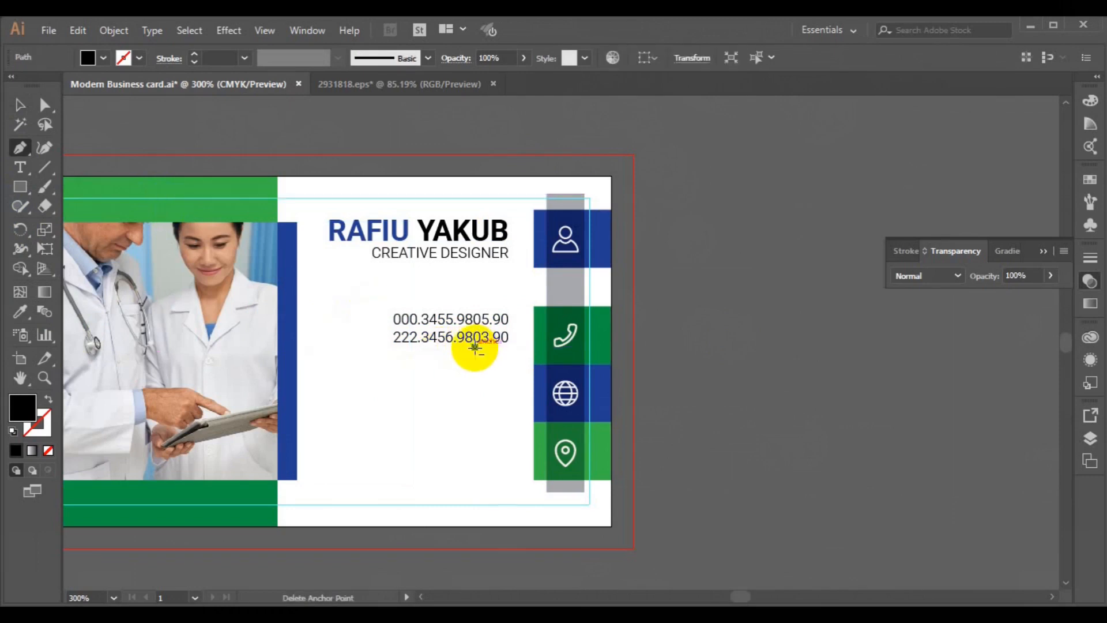
{"action": "left_click", "coordinate": [507, 346]}
{"action": "key", "text": "ctrl+shift+a"}
Step: Give the underline a blue stroke, no fill and a 0.75 pt weight
{"action": "left_click", "coordinate": [20, 104]}
{"action": "left_click", "coordinate": [482, 348]}
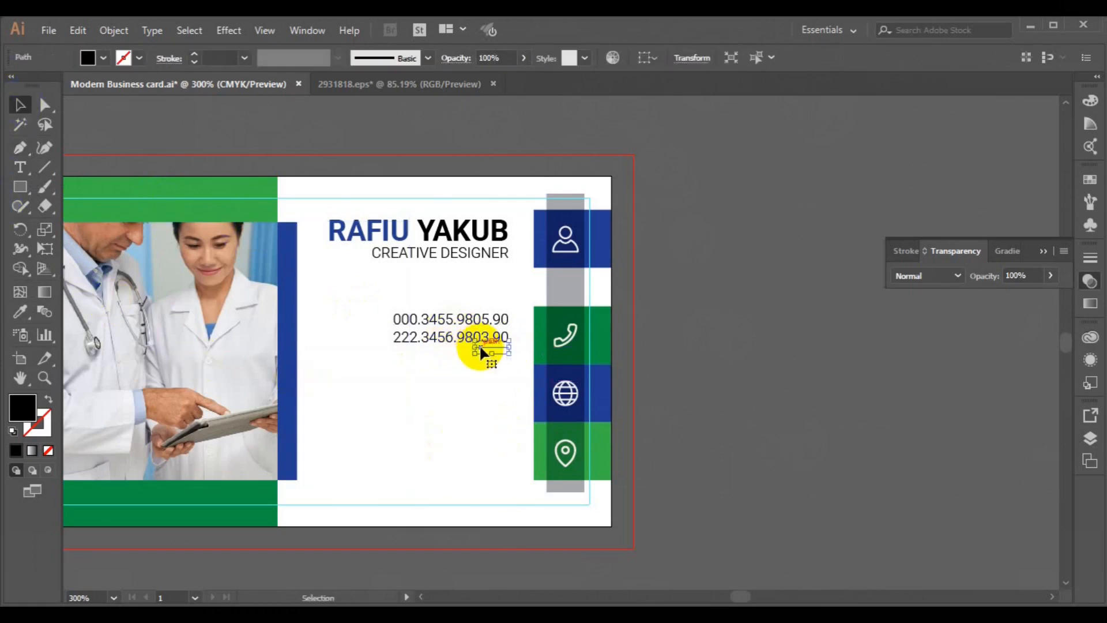
{"action": "left_click", "coordinate": [138, 56]}
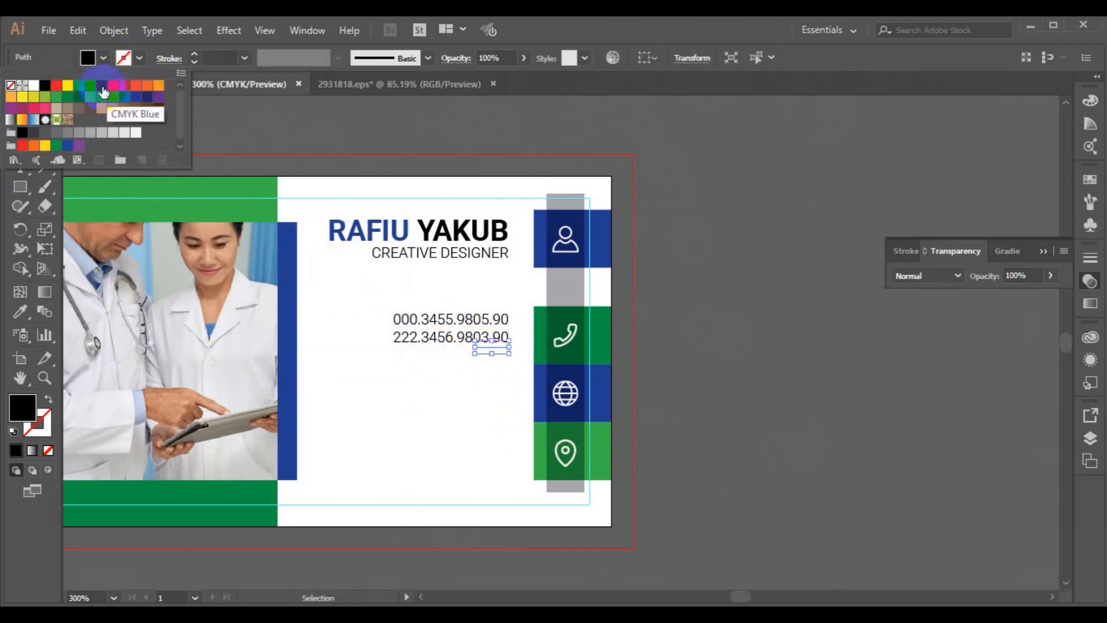
{"action": "left_click", "coordinate": [101, 86]}
{"action": "left_click", "coordinate": [102, 57]}
{"action": "left_click", "coordinate": [103, 58]}
{"action": "left_click", "coordinate": [10, 84]}
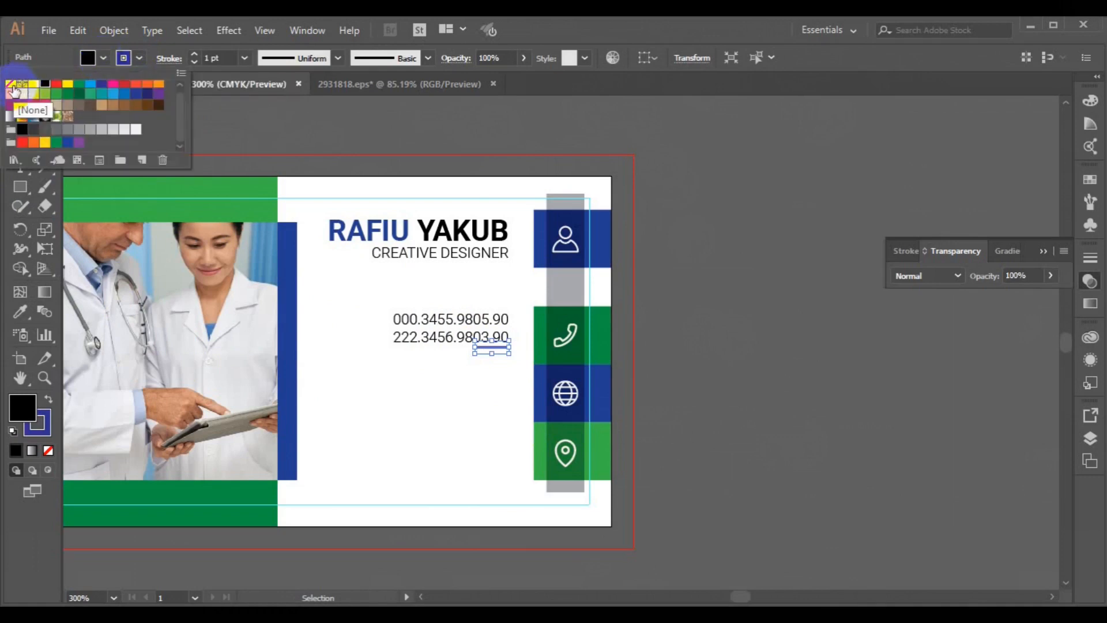
{"action": "left_click", "coordinate": [242, 60]}
{"action": "left_click", "coordinate": [245, 59]}
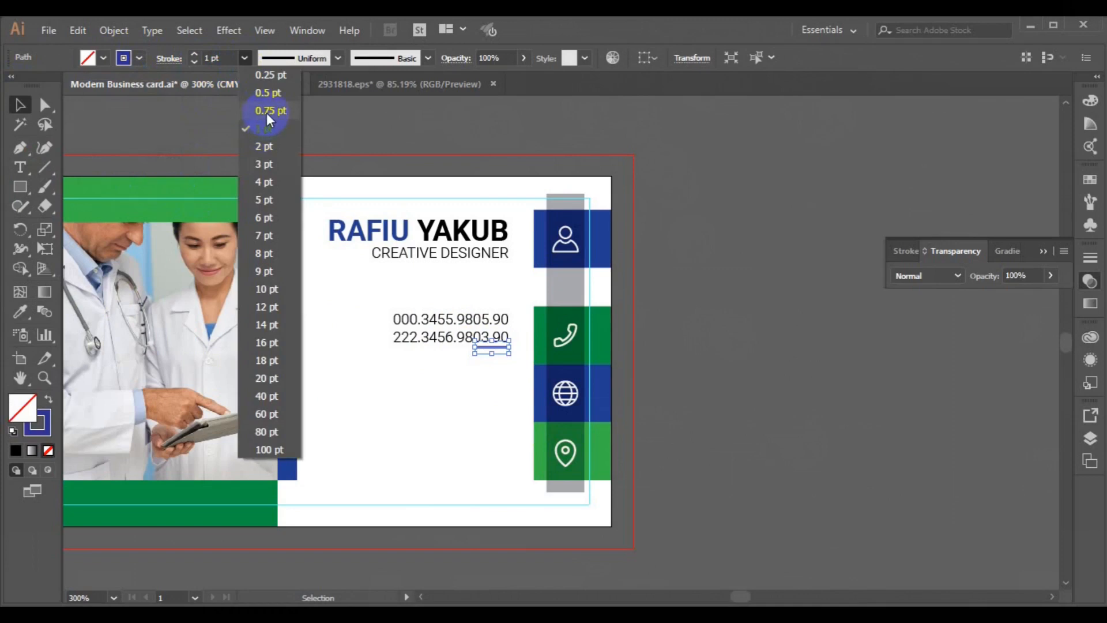
{"action": "left_click", "coordinate": [266, 113]}
Step: Group the underline with the phone text and centre it vertically on the green phone block
{"action": "left_click", "coordinate": [436, 331], "text": "shift"}
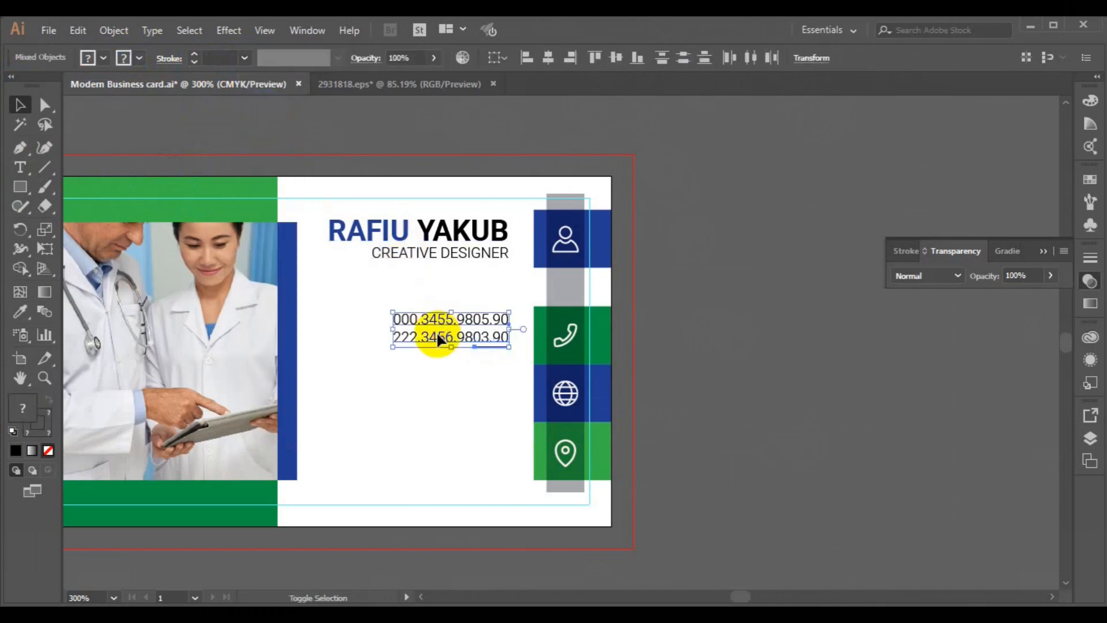
{"action": "left_click", "coordinate": [572, 58]}
{"action": "key", "text": "ctrl+g"}
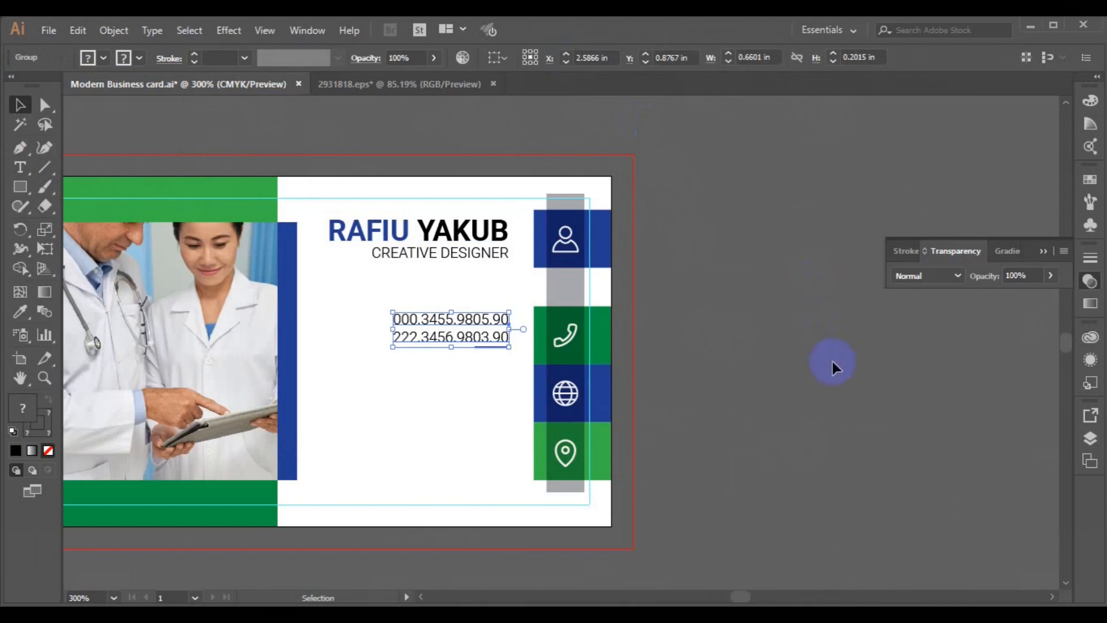
{"action": "left_click", "coordinate": [535, 362], "text": "shift"}
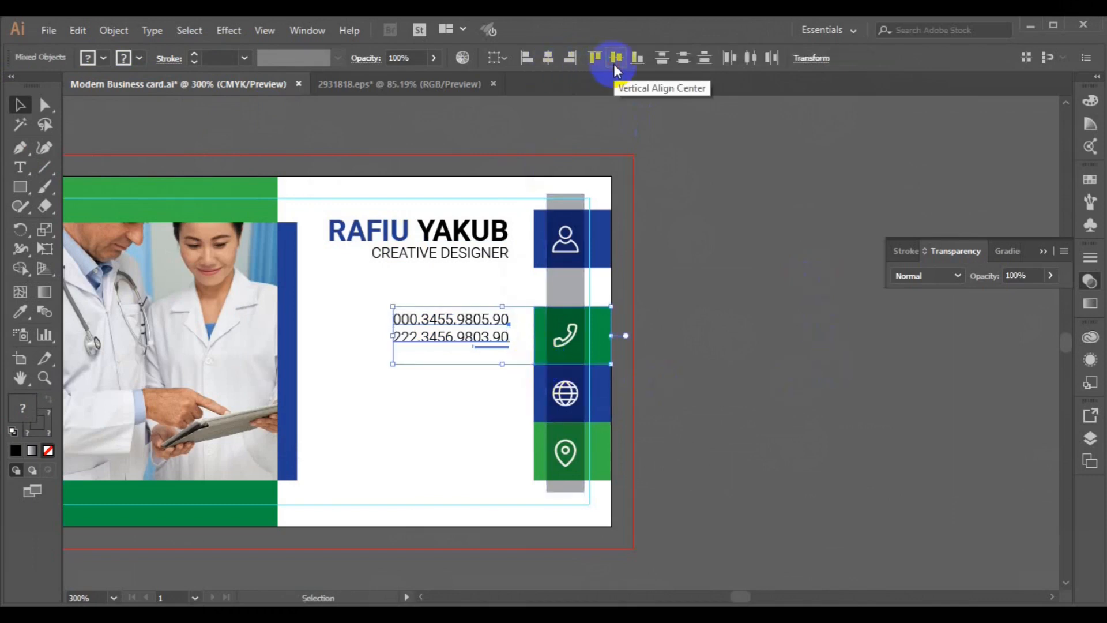
{"action": "left_click", "coordinate": [615, 65]}
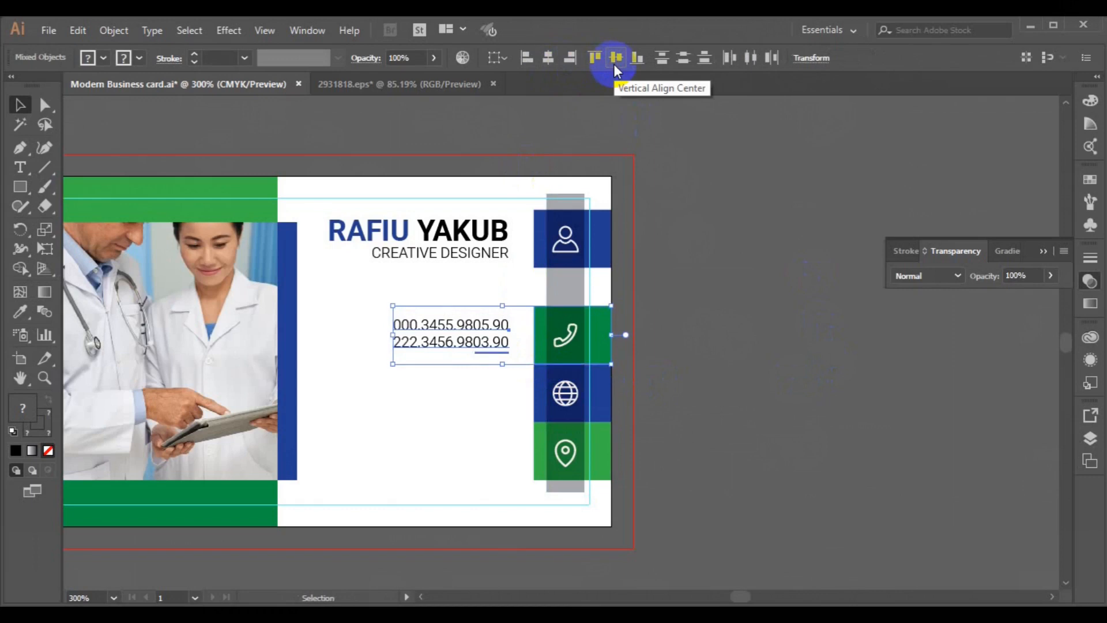
{"action": "left_click", "coordinate": [495, 352]}
{"action": "left_click", "coordinate": [494, 350]}
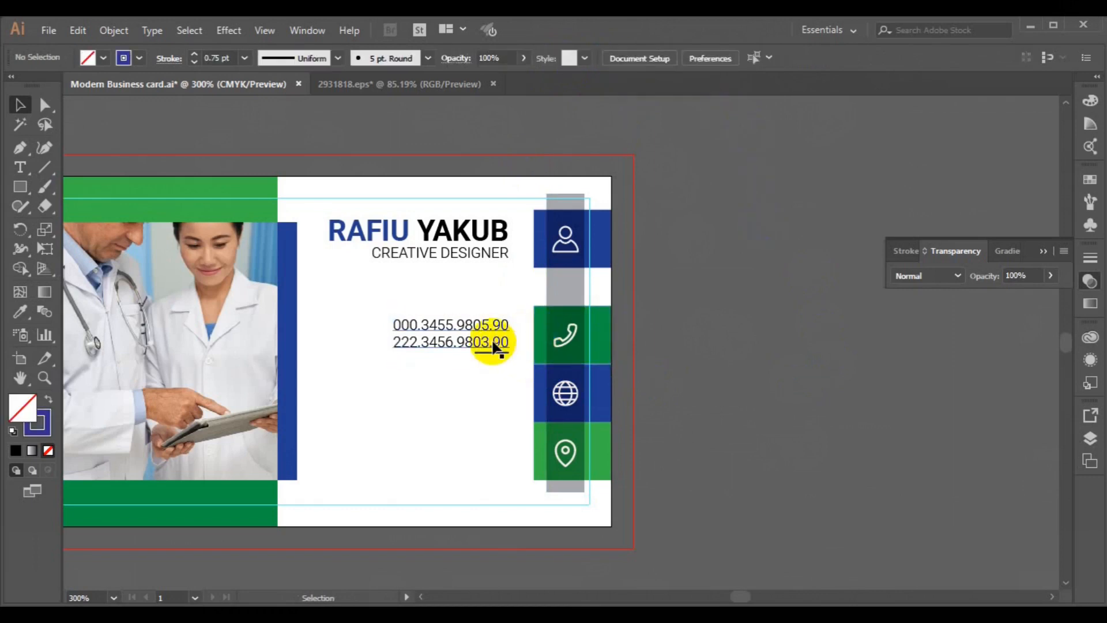
Step: Duplicate the phone text 0.33 in lower beside the globe block and ungroup the copy
{"action": "left_click_drag", "start_coordinate": [493, 346], "coordinate": [492, 402]}
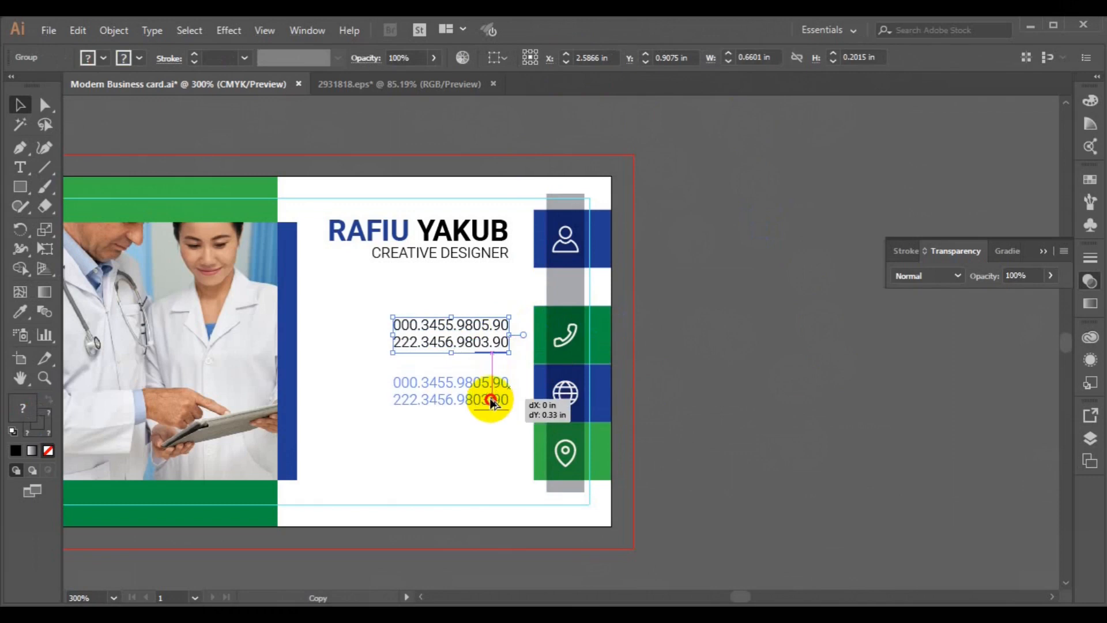
{"action": "left_click_drag", "start_coordinate": [489, 396], "coordinate": [489, 396]}
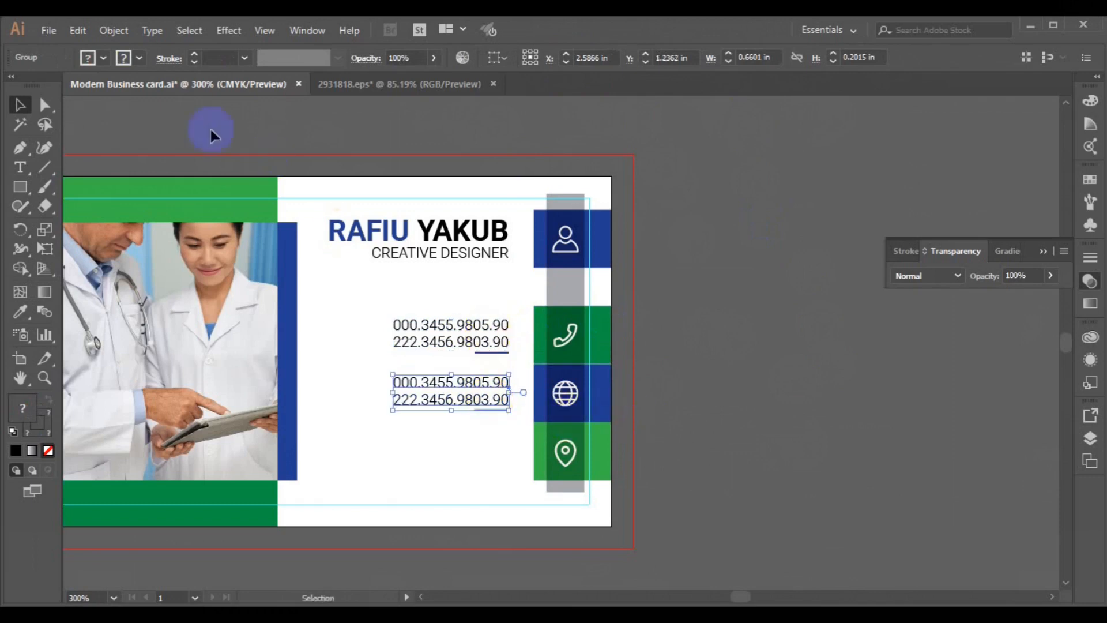
{"action": "left_click", "coordinate": [112, 30]}
{"action": "left_click", "coordinate": [173, 82]}
{"action": "left_click", "coordinate": [736, 396]}
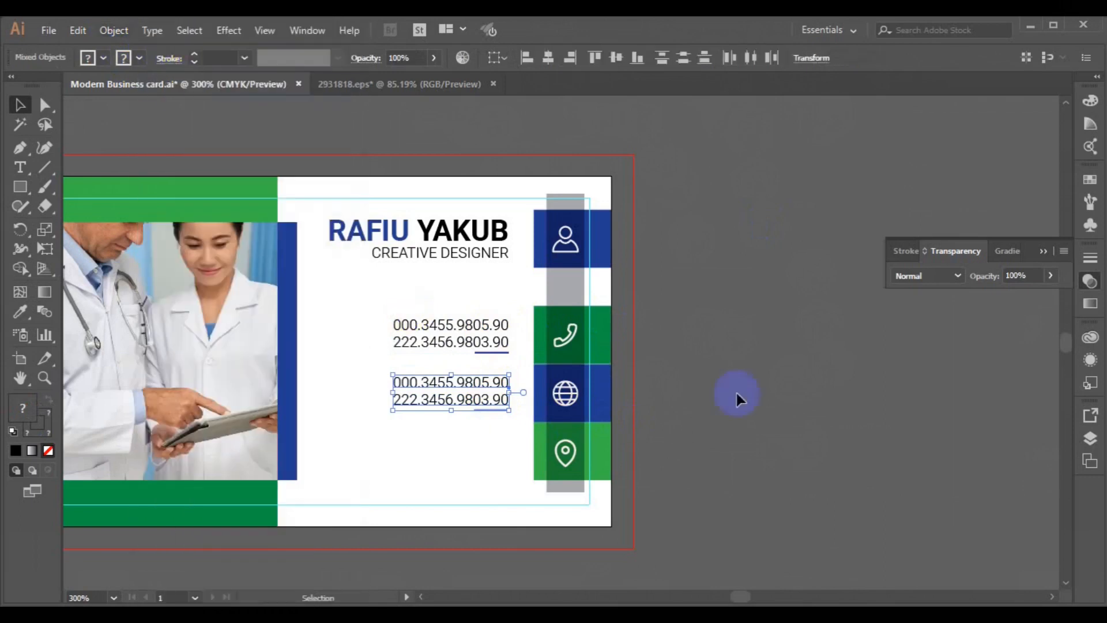
{"action": "left_click", "coordinate": [20, 168]}
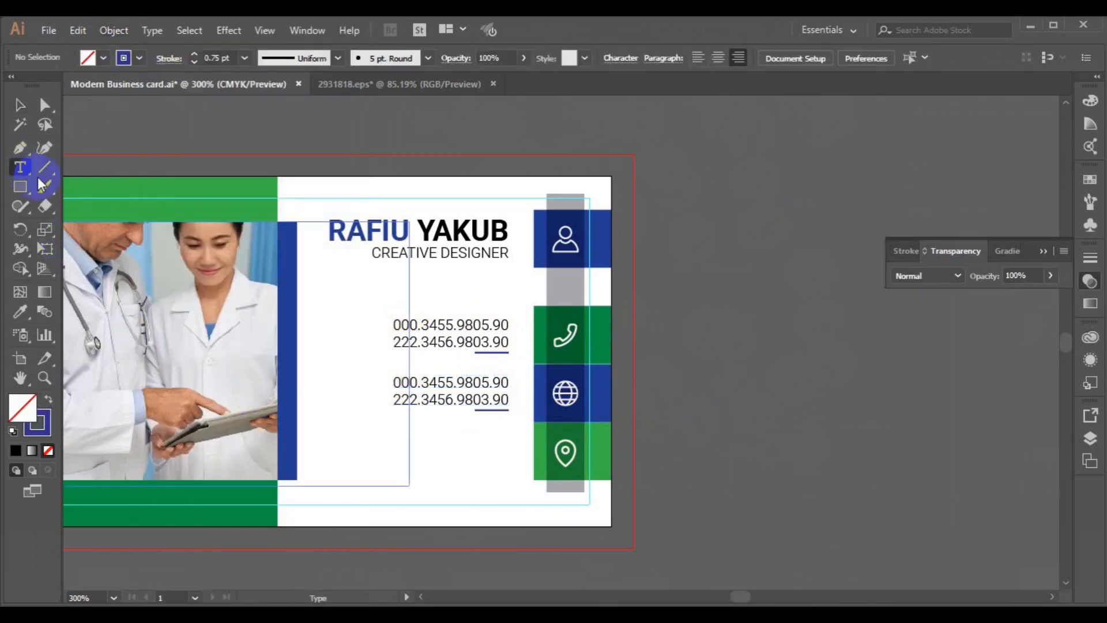
{"action": "left_click", "coordinate": [400, 382]}
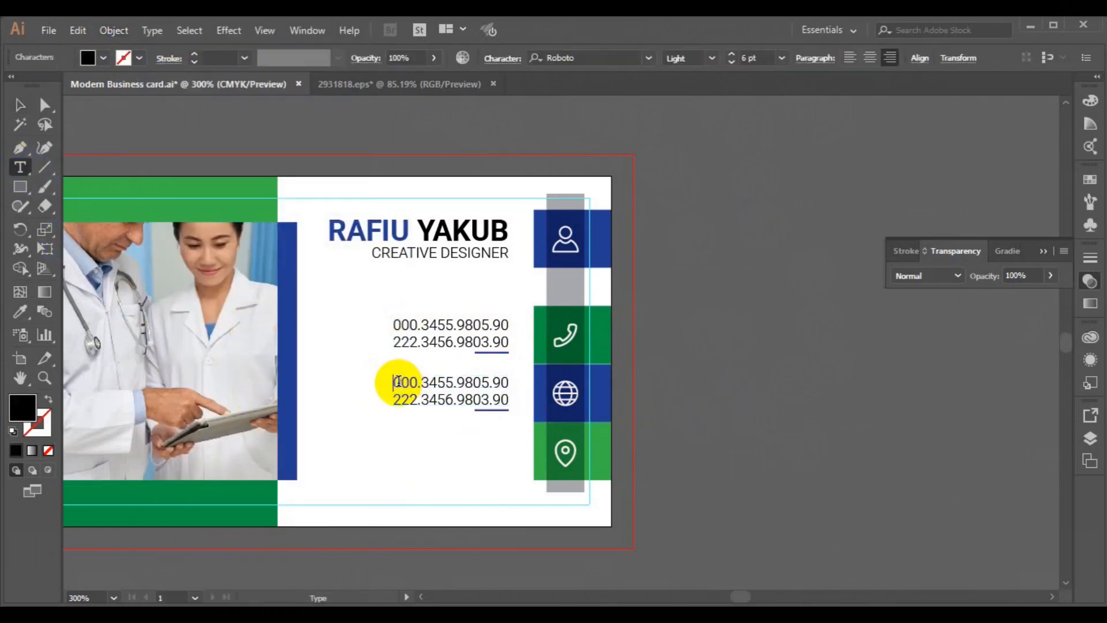
{"action": "triple_click", "coordinate": [399, 382]}
{"action": "key", "text": "BackSpace"}
{"action": "type", "text": "info@"}
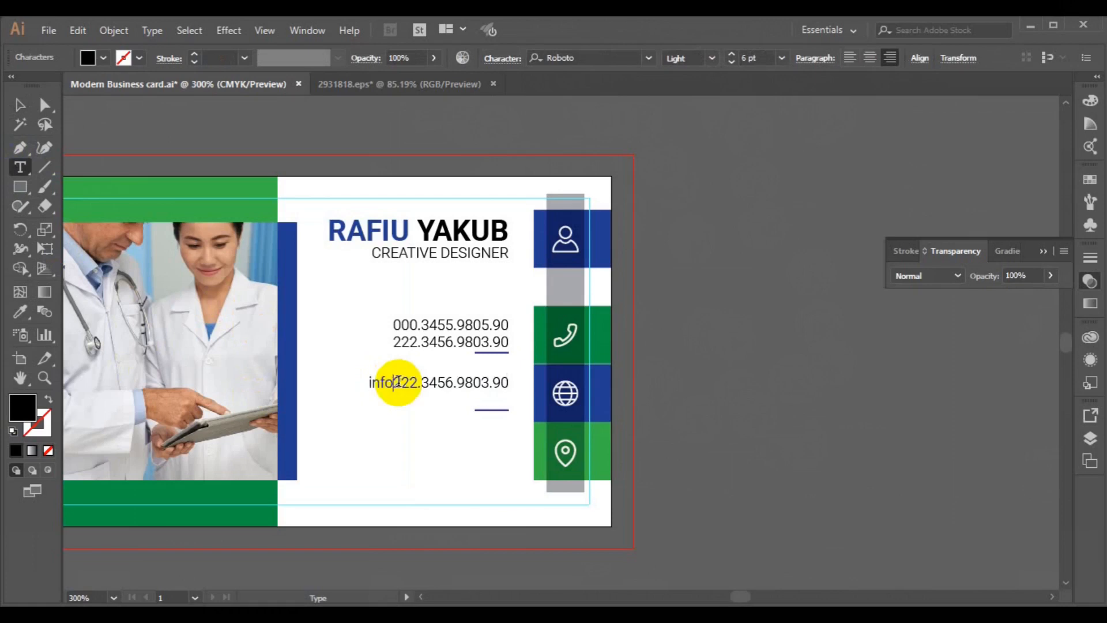
{"action": "type", "text": "website"}
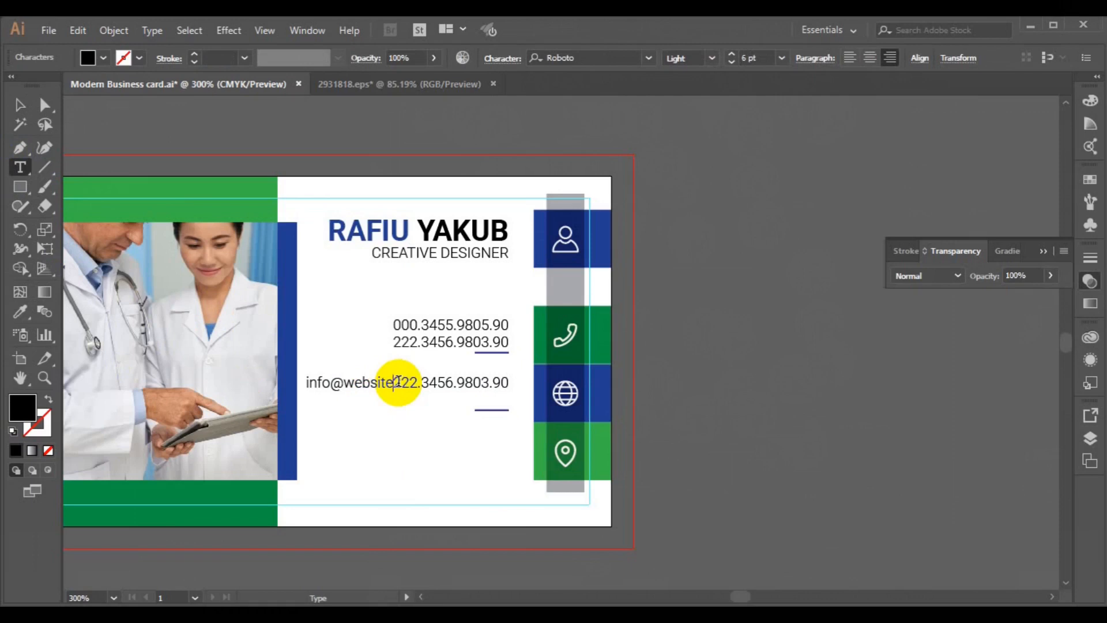
{"action": "type", "text": ".com"}
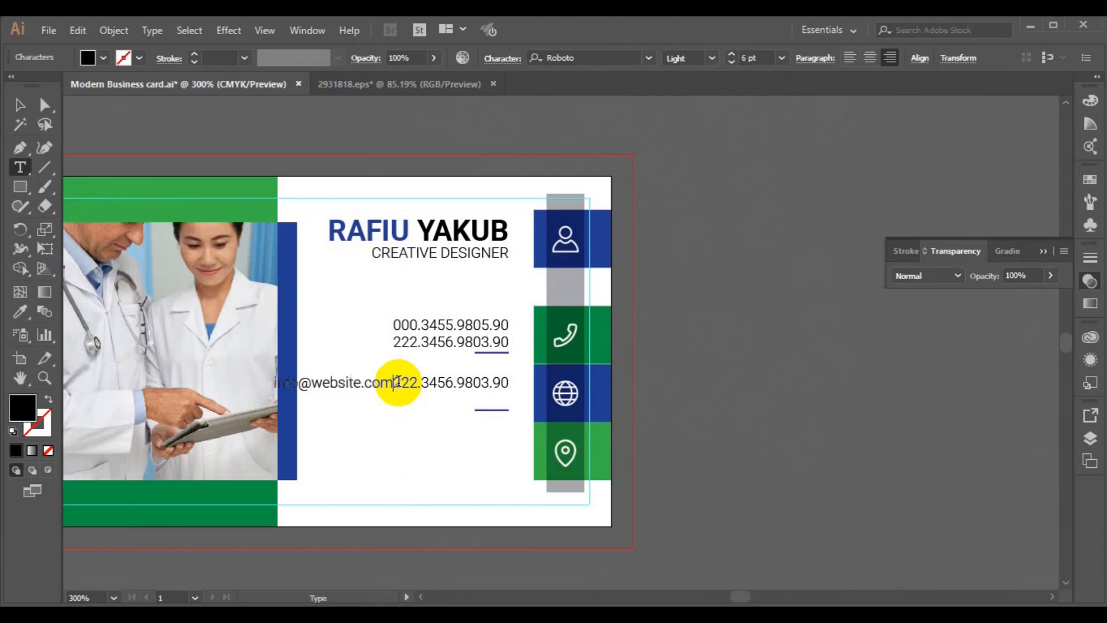
{"action": "type", "text": ".ng"}
{"action": "key", "text": "Return"}
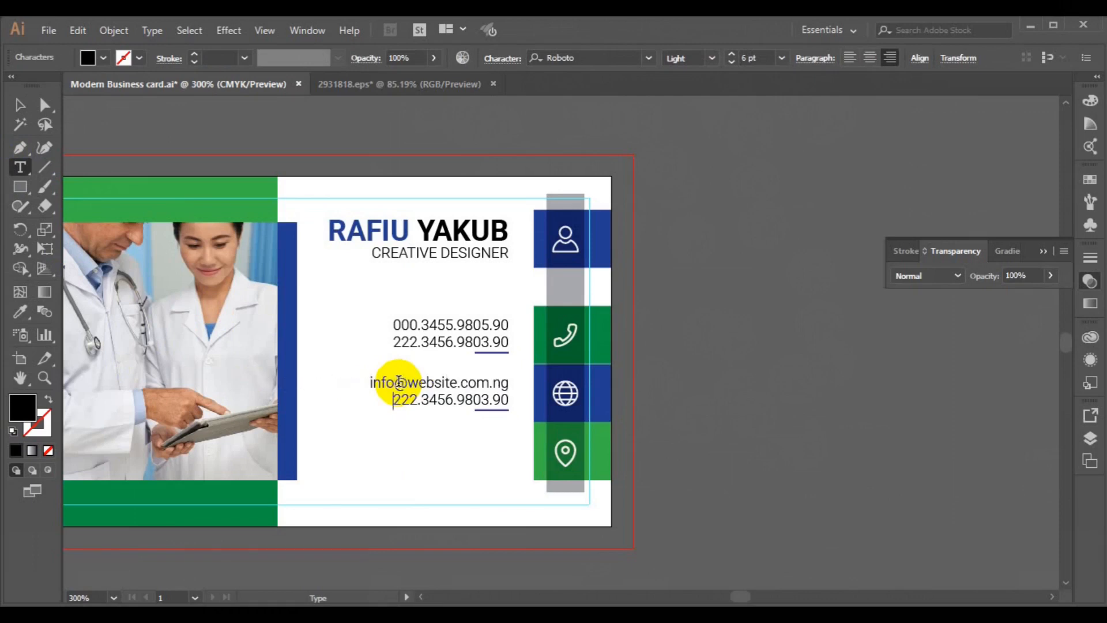
{"action": "key", "text": "shift+End"}
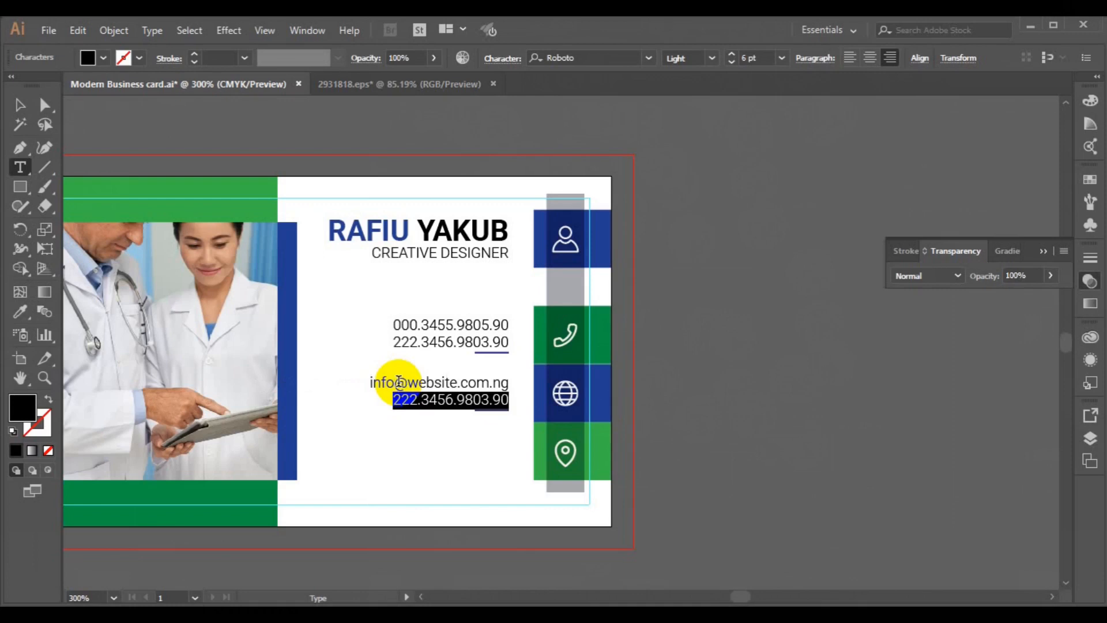
{"action": "type", "text": "www.website.com.ng"}
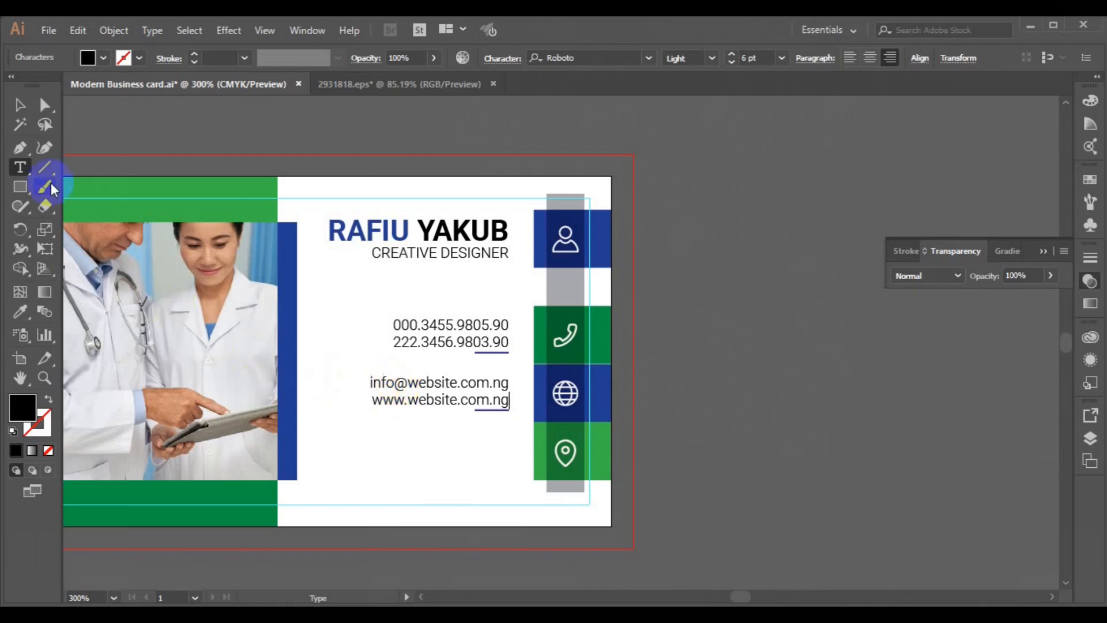
Step: Group the e-mail and website lines with their underline and vertically centre them on the globe block
{"action": "left_click", "coordinate": [19, 104]}
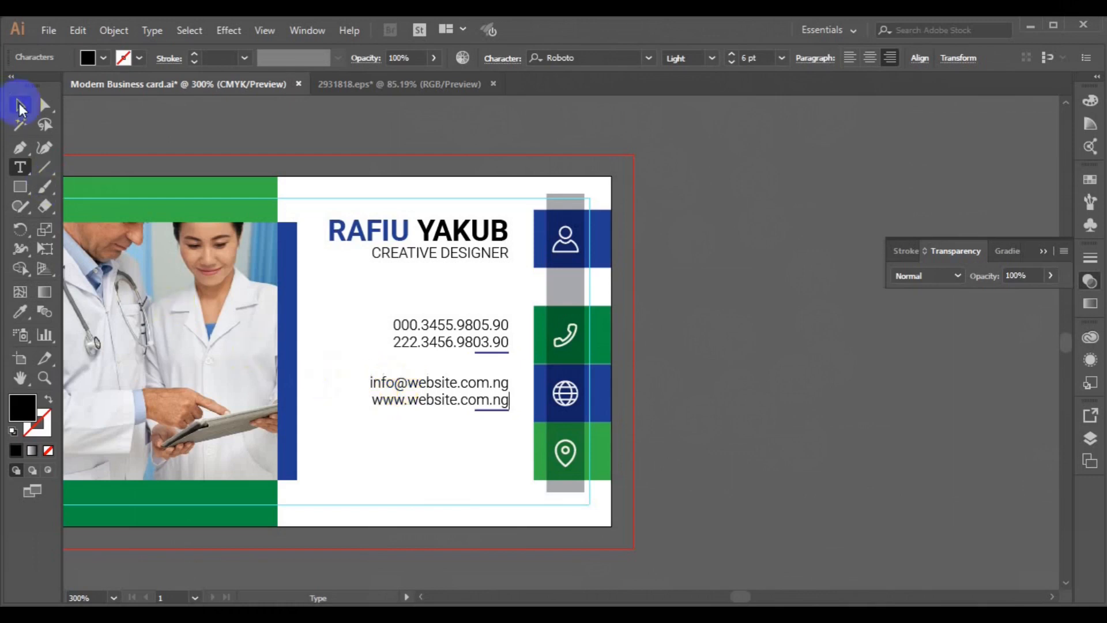
{"action": "left_click", "coordinate": [486, 409]}
{"action": "left_click", "coordinate": [438, 404], "text": "shift"}
{"action": "key", "text": "ctrl+g"}
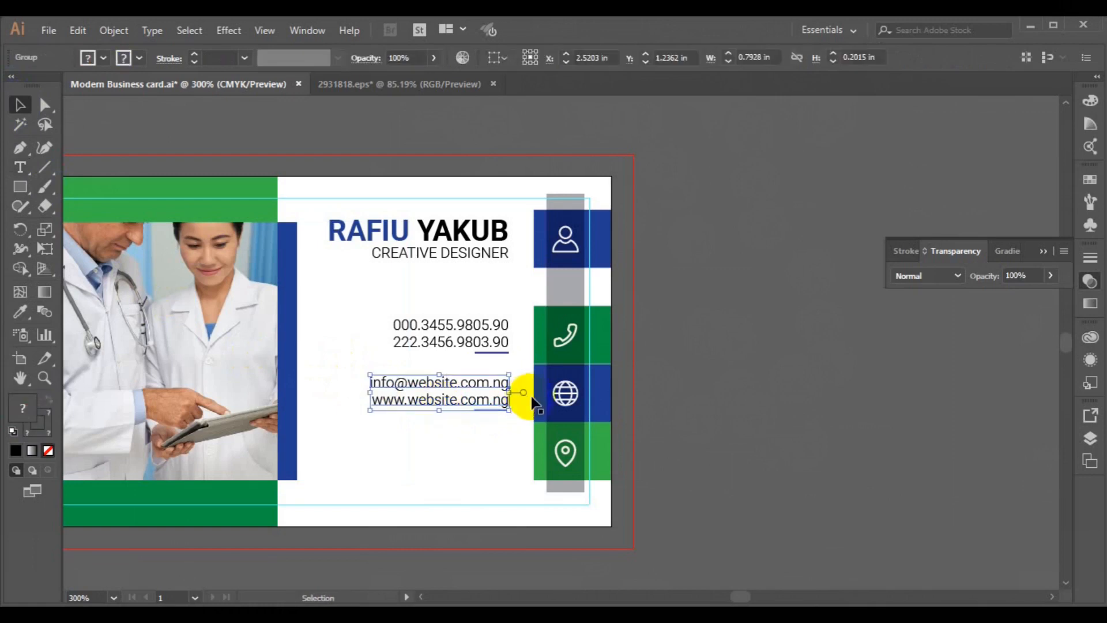
{"action": "left_click", "coordinate": [536, 397], "text": "shift"}
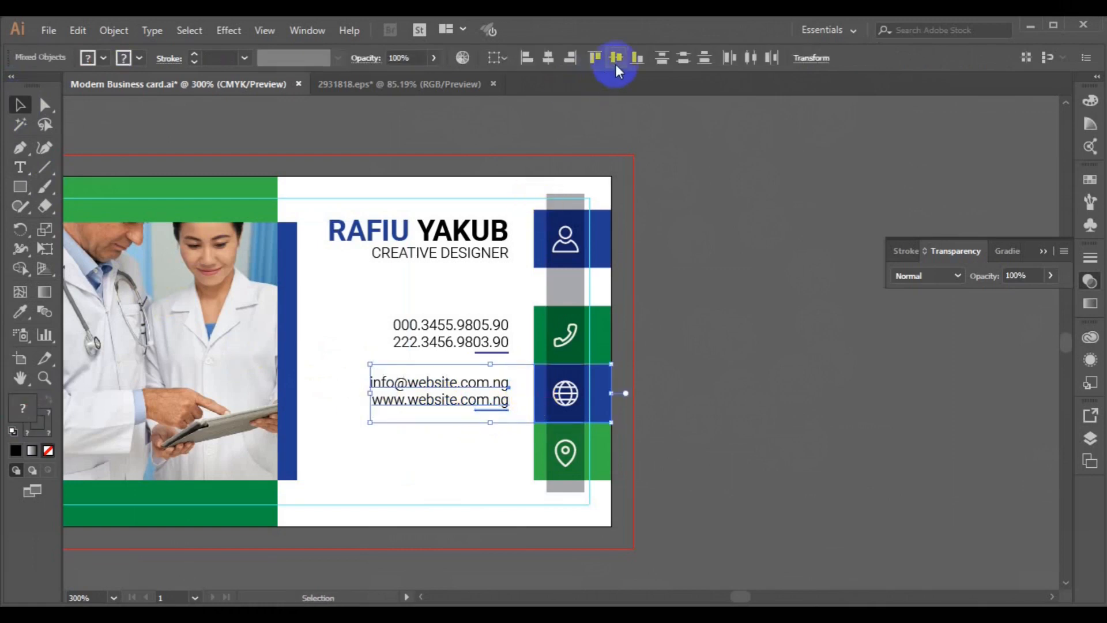
{"action": "left_click", "coordinate": [615, 62]}
{"action": "left_click", "coordinate": [717, 346]}
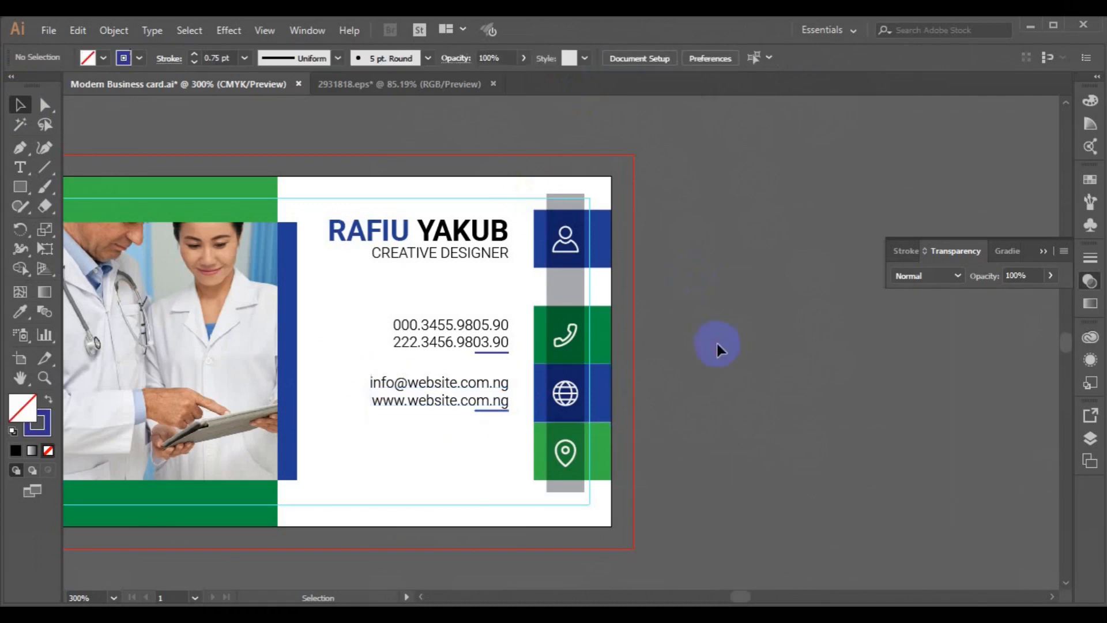
{"action": "left_click", "coordinate": [486, 403], "text": "shift"}
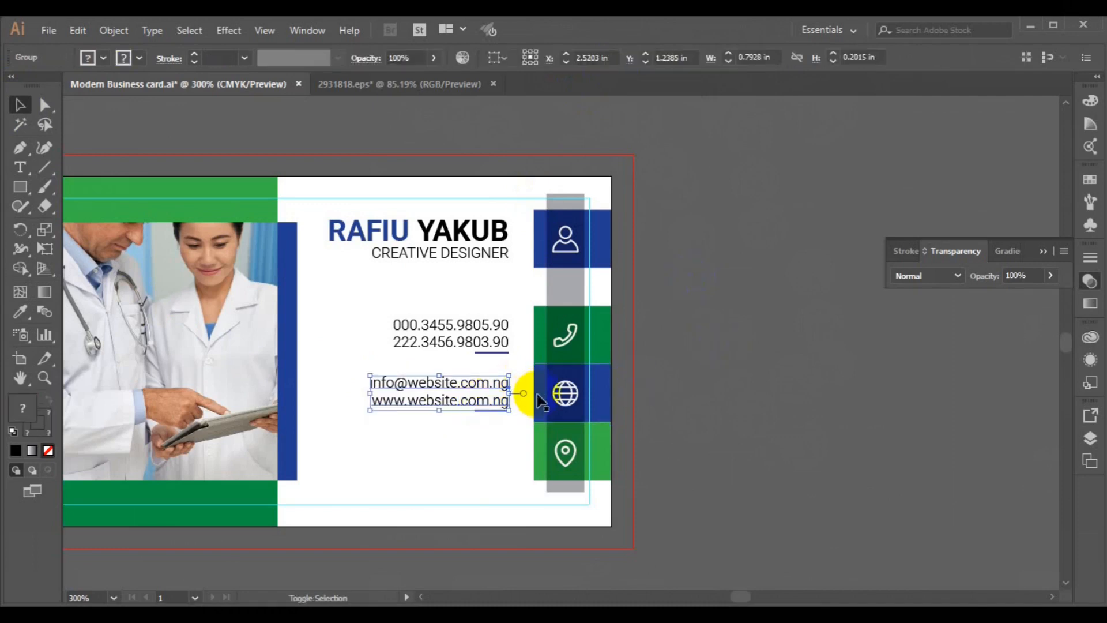
{"action": "left_click", "coordinate": [538, 397], "text": "shift"}
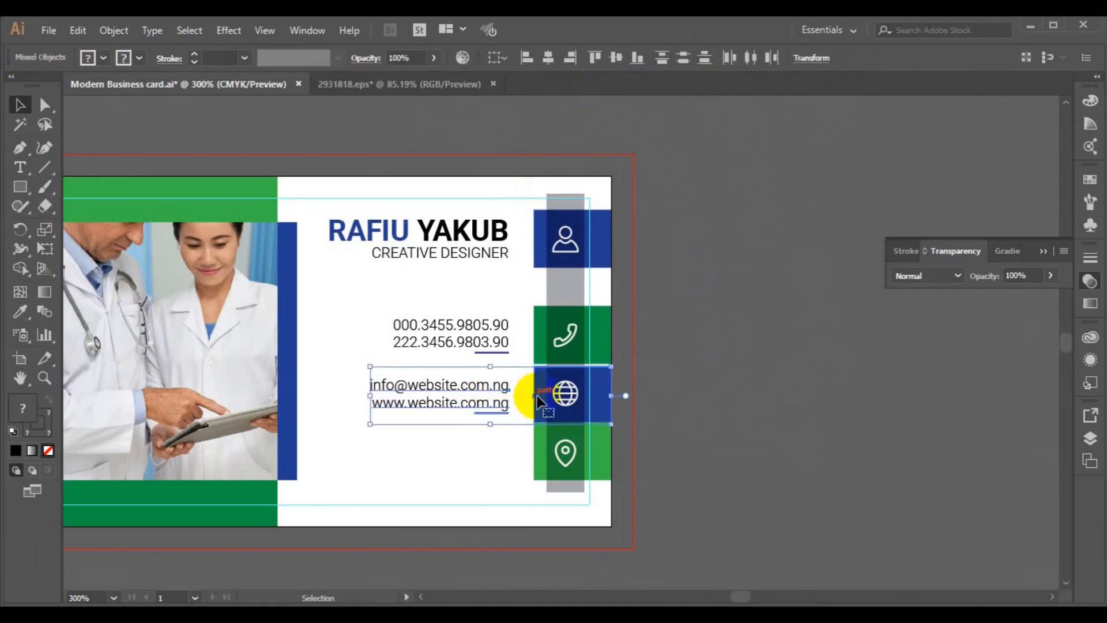
{"action": "left_click", "coordinate": [668, 400]}
Step: Duplicate the e-mail and website text 0.31 in lower beside the location block and group it
{"action": "left_click_drag", "start_coordinate": [459, 398], "coordinate": [463, 457]}
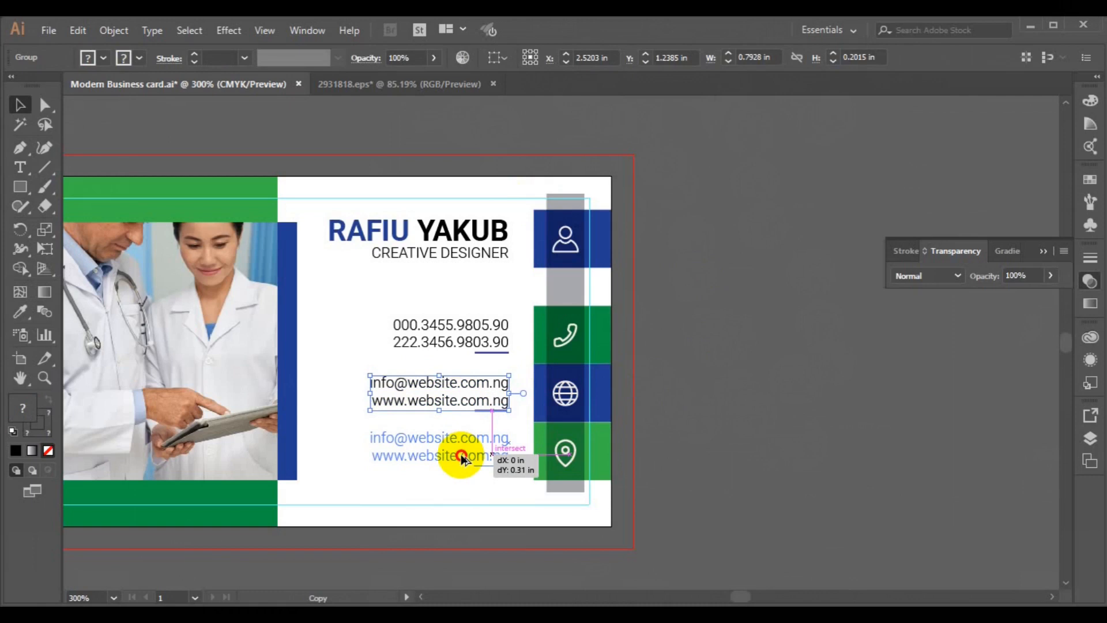
{"action": "left_click_drag", "start_coordinate": [459, 451], "coordinate": [459, 451]}
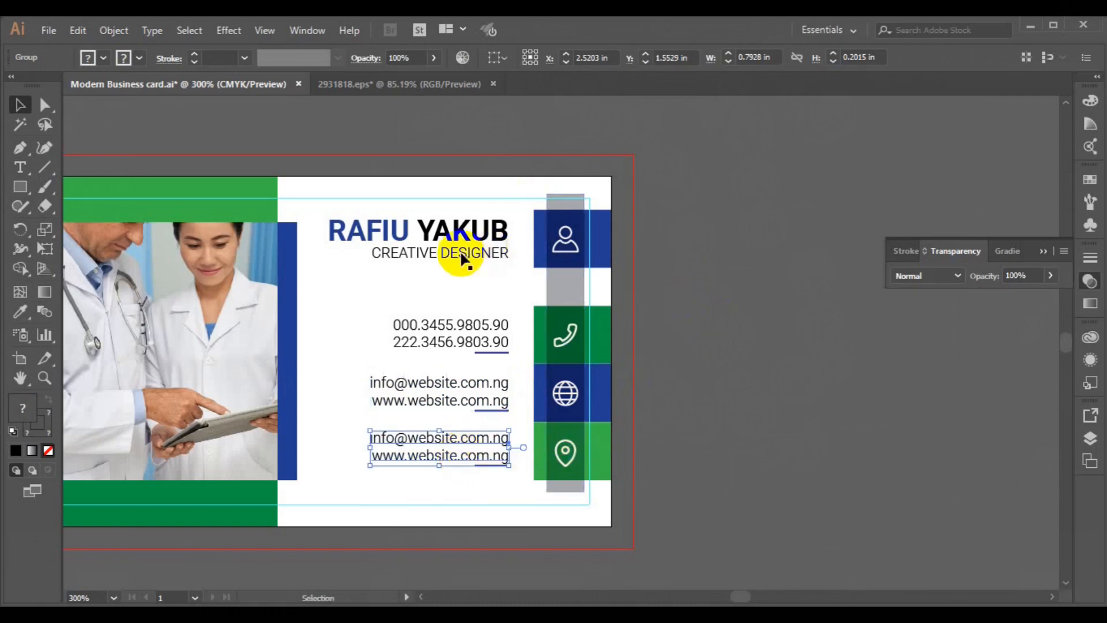
{"action": "left_click", "coordinate": [114, 30]}
{"action": "left_click", "coordinate": [183, 82]}
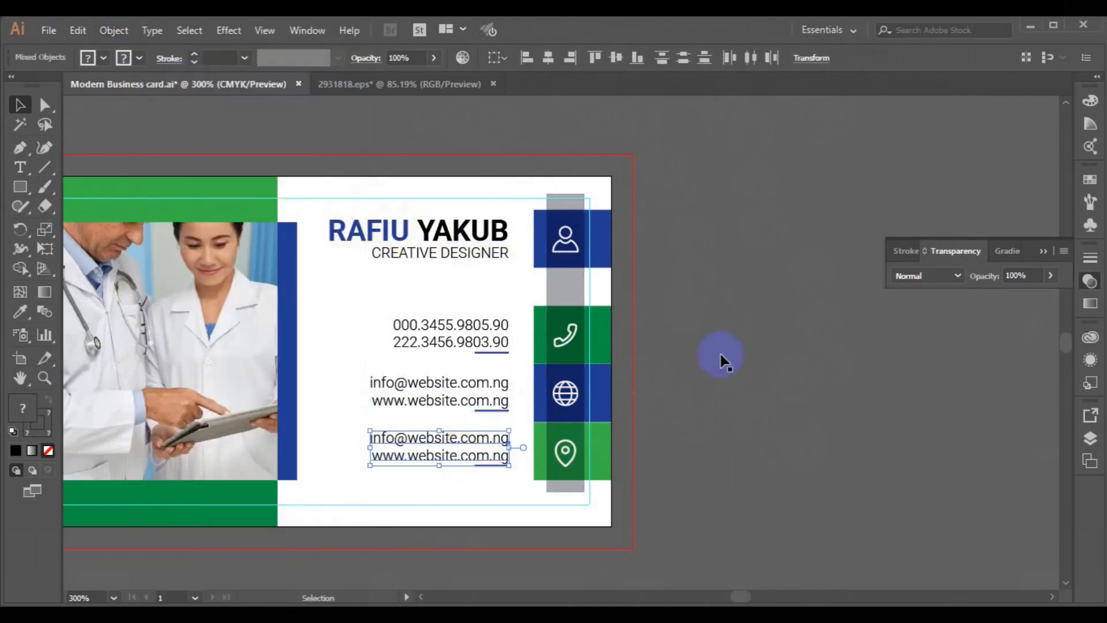
{"action": "left_click", "coordinate": [724, 361]}
{"action": "left_click", "coordinate": [453, 439]}
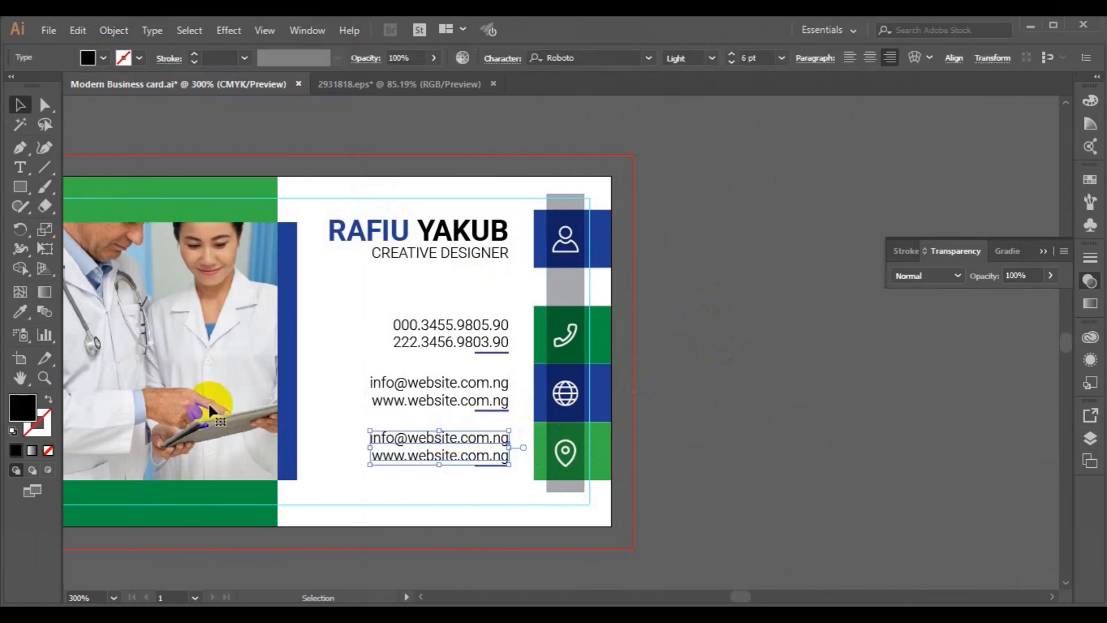
Step: Replace all of the copied text with the two-line street address
{"action": "left_click", "coordinate": [20, 168]}
{"action": "left_click", "coordinate": [381, 440]}
{"action": "key", "text": "ctrl+a"}
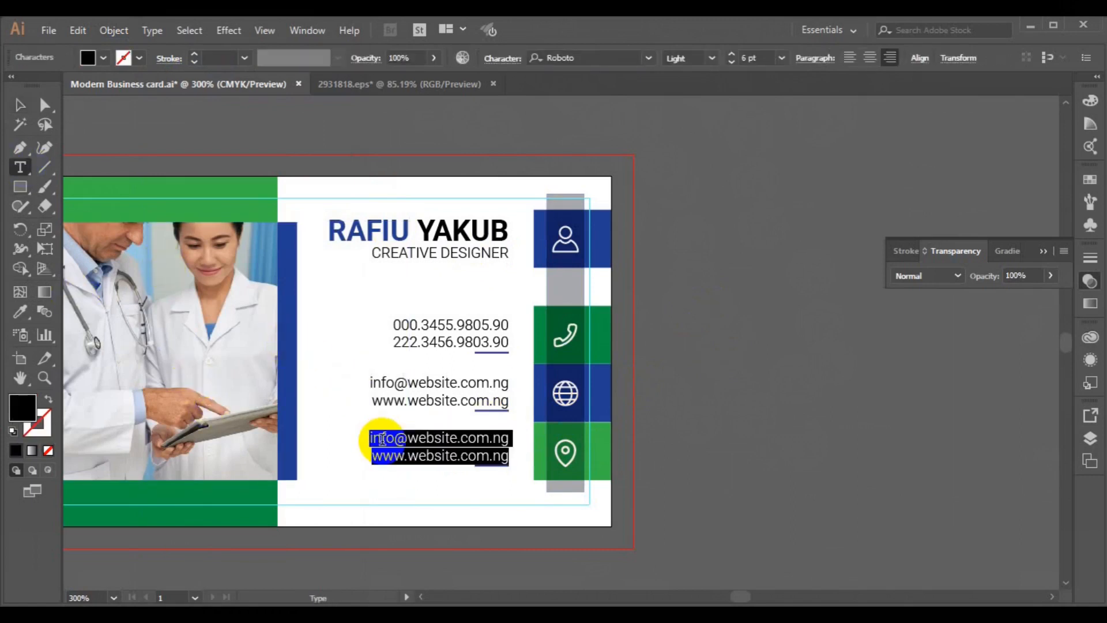
{"action": "type", "text": "777"}
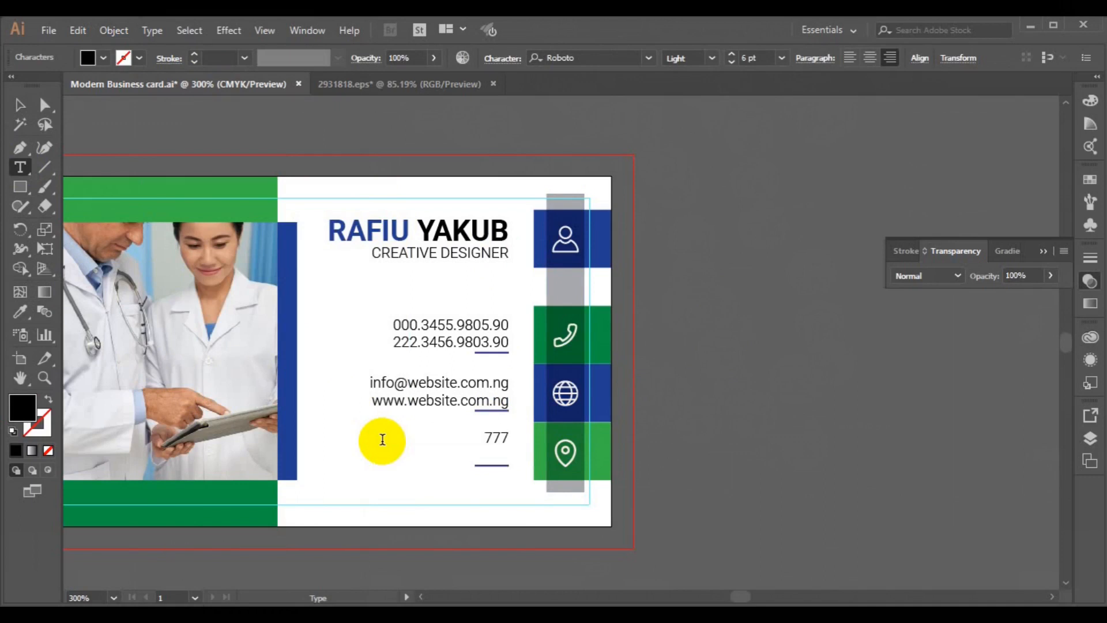
{"action": "type", "text": " Seven Avenue"}
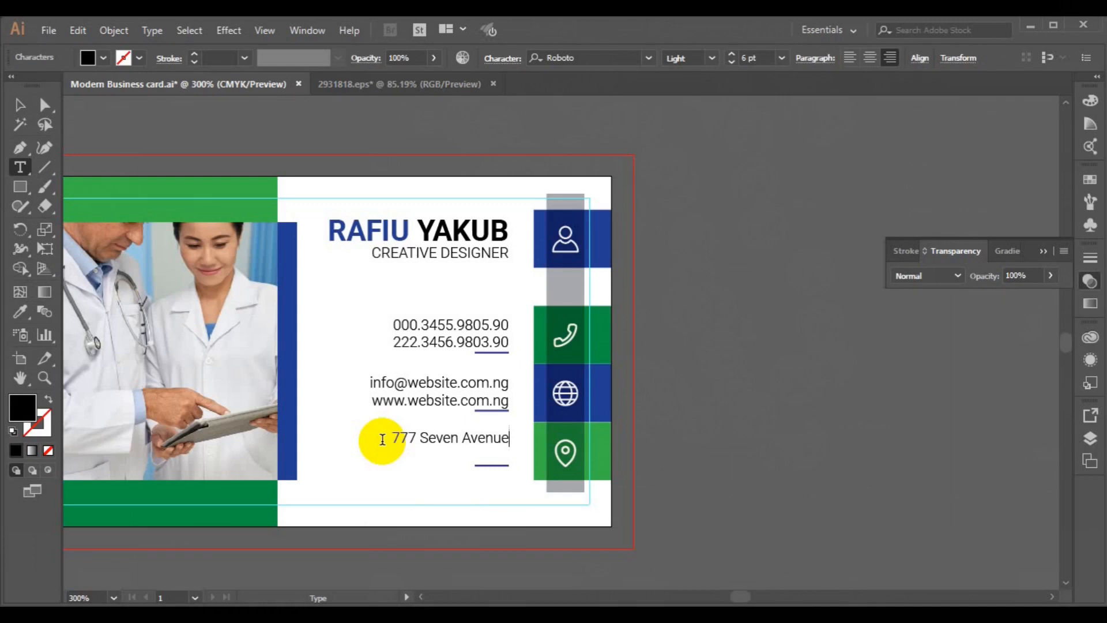
{"action": "type", "text": " Rofo Es"}
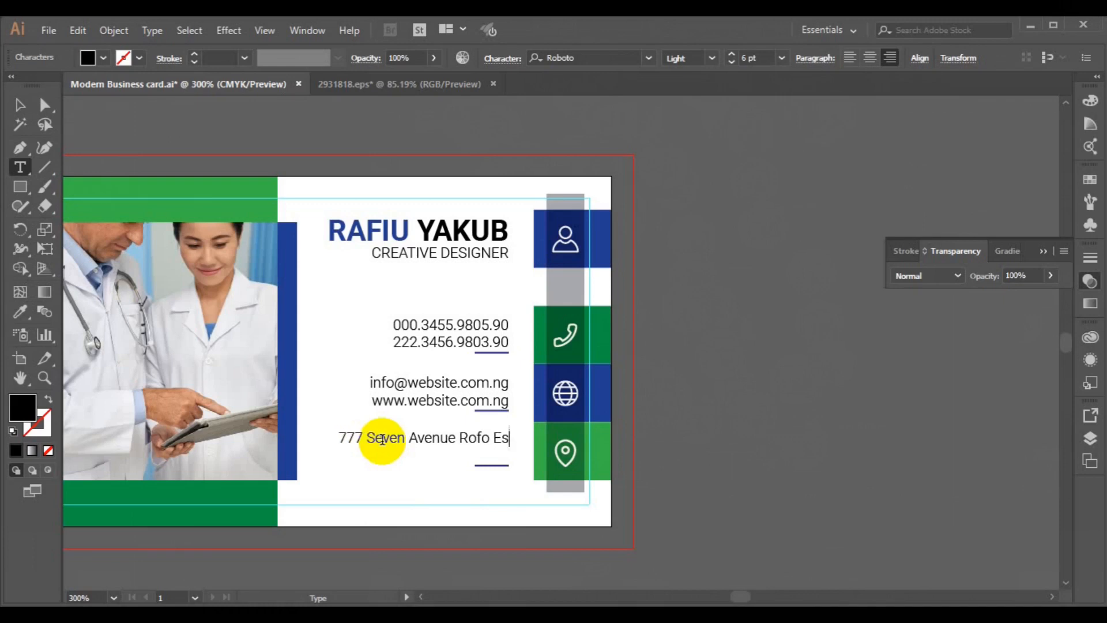
{"action": "type", "text": " New Jersey,00023."}
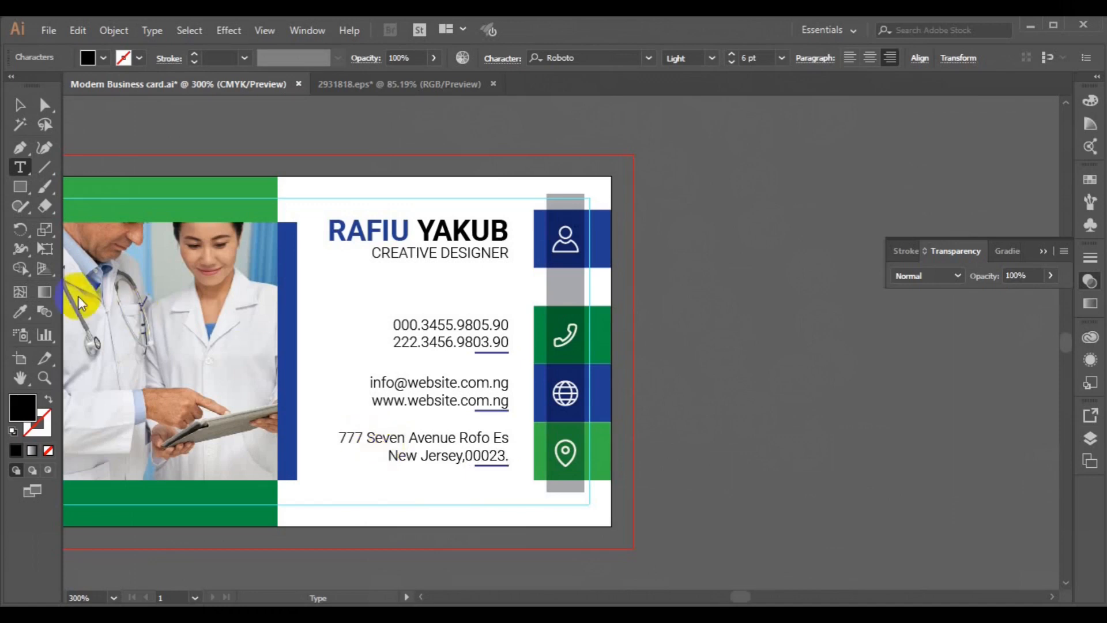
{"action": "left_click", "coordinate": [19, 106]}
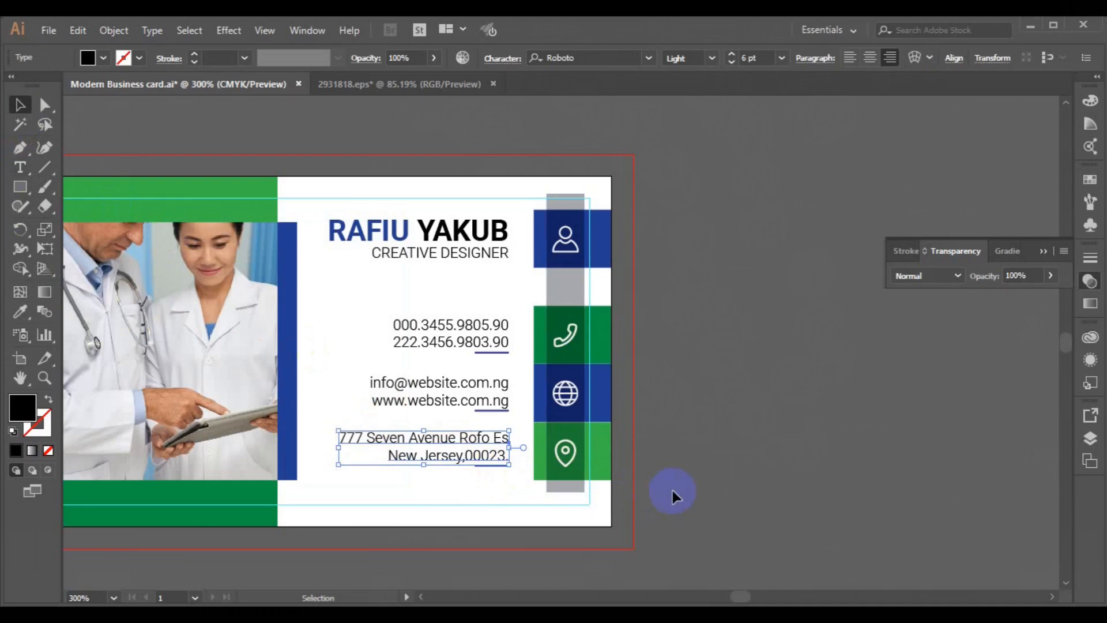
Step: Group the address with its underline and centre it vertically on the green location block
{"action": "left_click", "coordinate": [485, 464]}
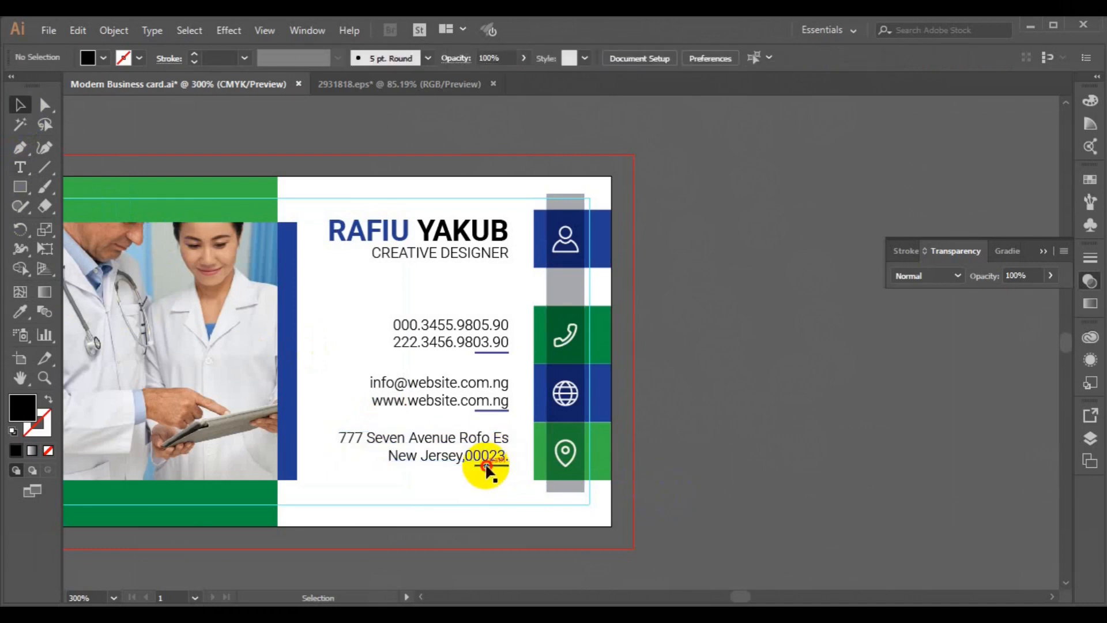
{"action": "left_click", "coordinate": [457, 457], "text": "shift"}
{"action": "left_click", "coordinate": [577, 59]}
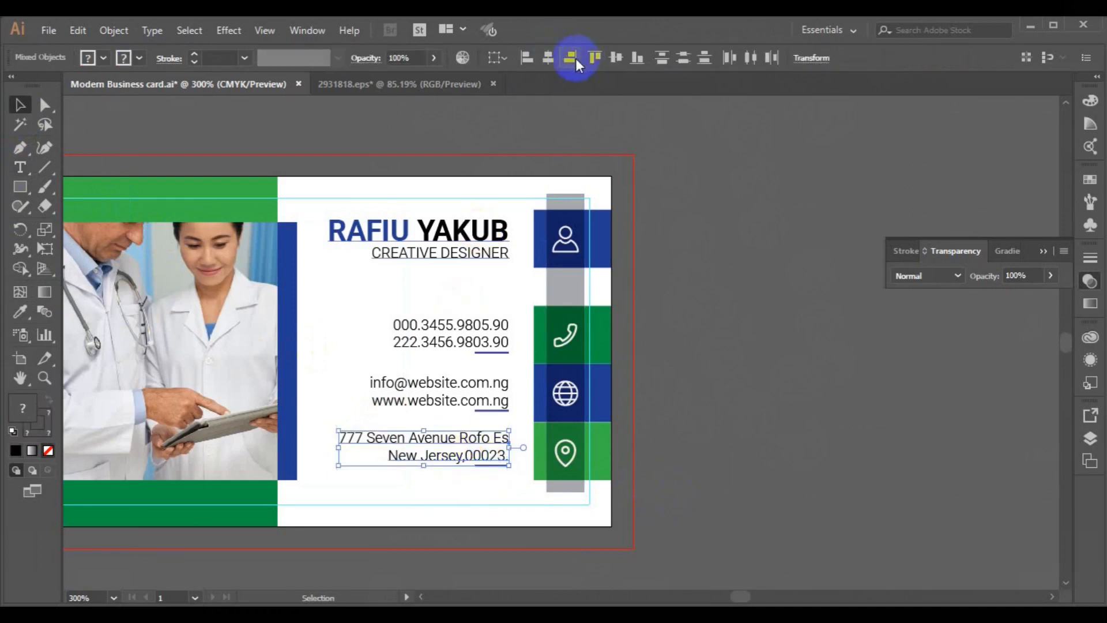
{"action": "key", "text": "ctrl+g"}
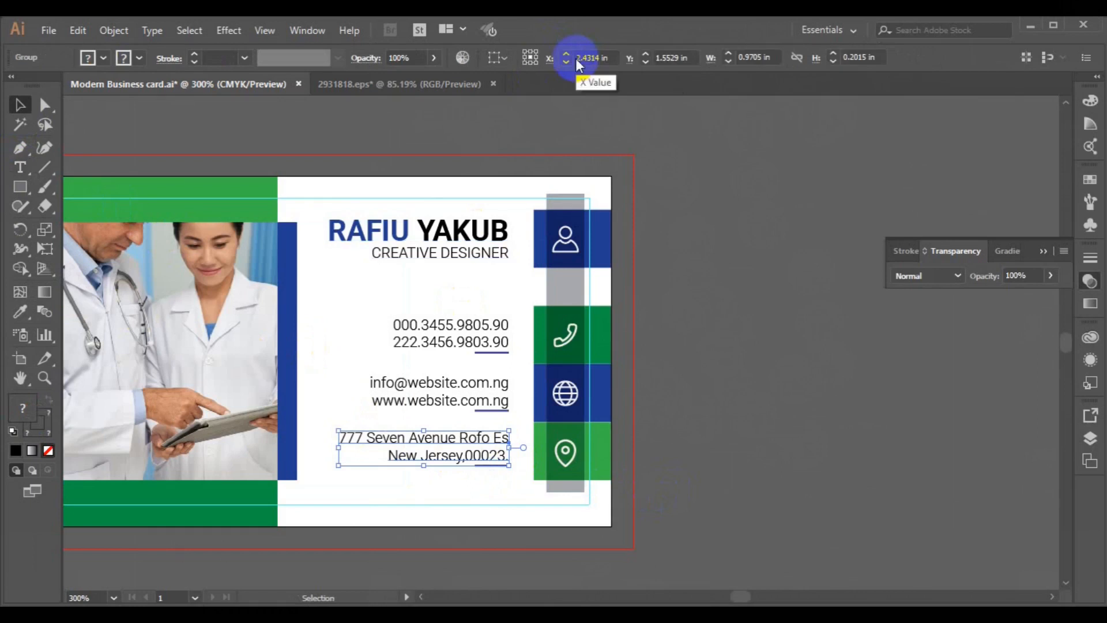
{"action": "left_click", "coordinate": [610, 450], "text": "shift"}
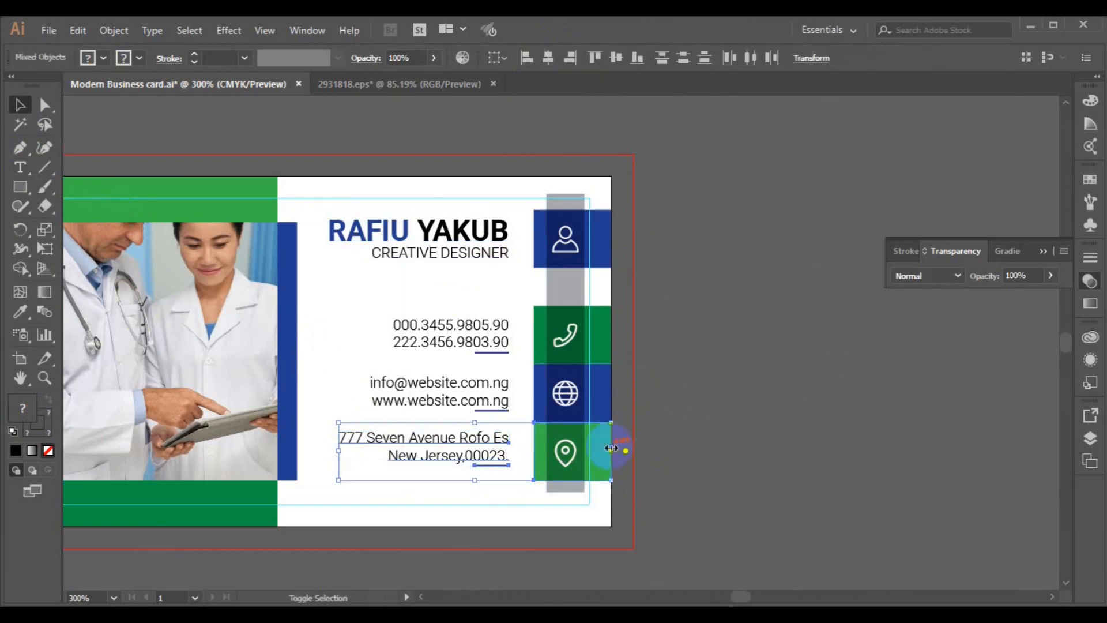
{"action": "left_click", "coordinate": [612, 66]}
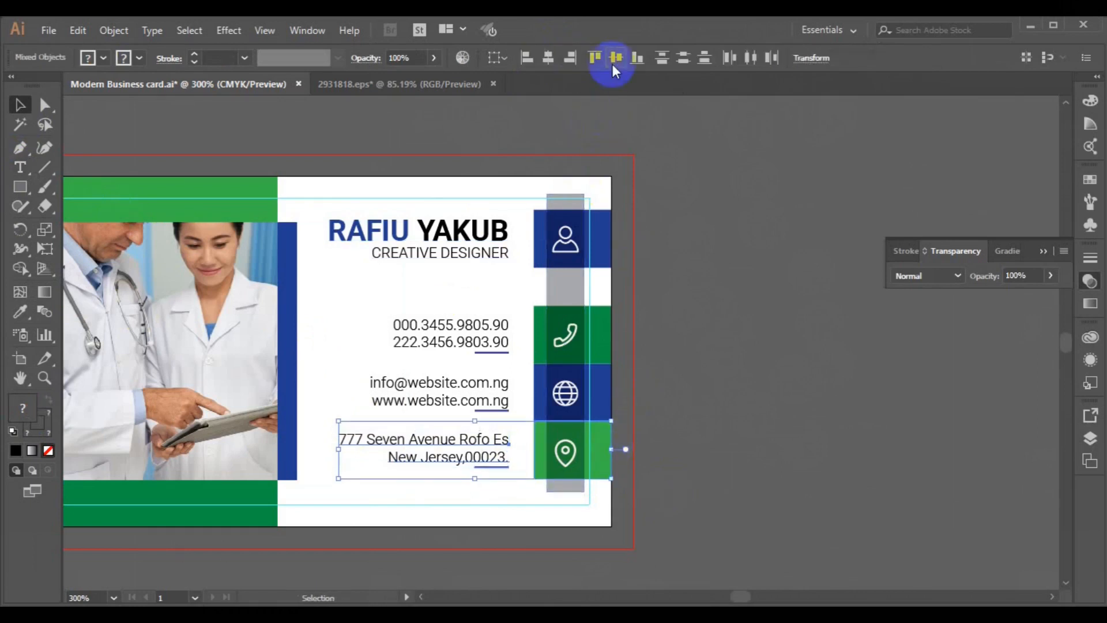
{"action": "key", "text": "Down"}
{"action": "key", "text": "Up"}
{"action": "left_click", "coordinate": [724, 198]}
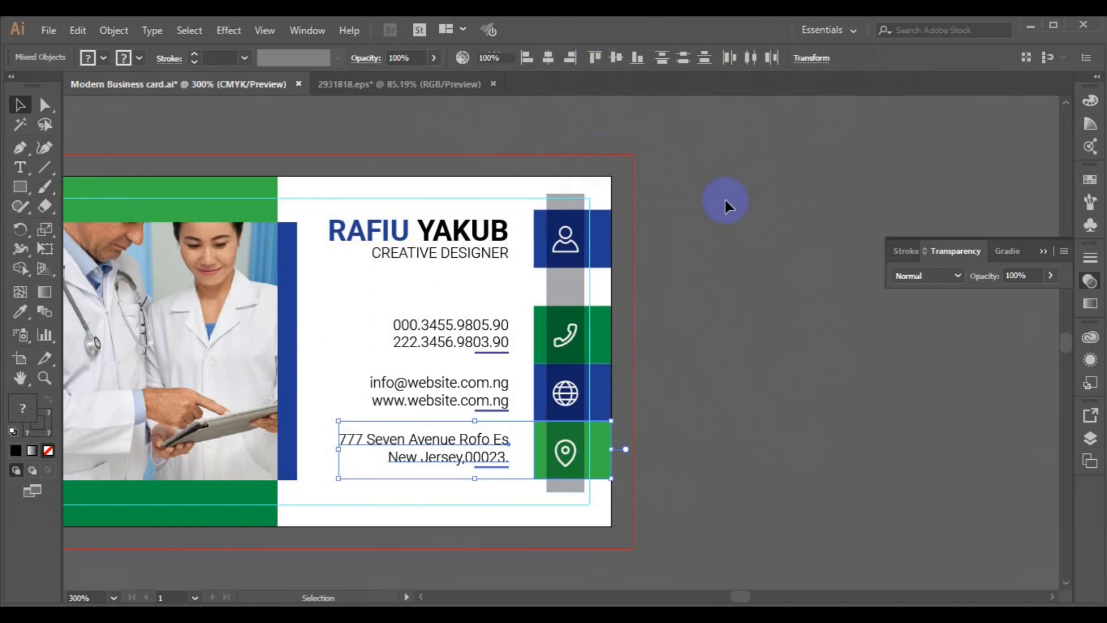
Step: Group the address text with the e-mail and website text
{"action": "left_click", "coordinate": [576, 479]}
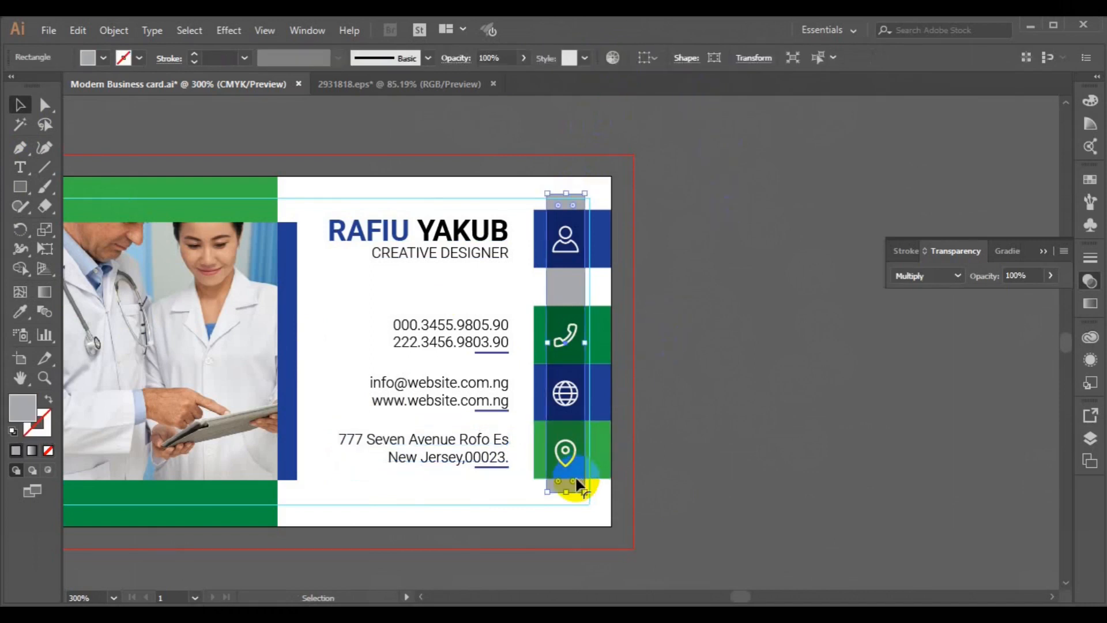
{"action": "left_click", "coordinate": [738, 459]}
{"action": "left_click", "coordinate": [502, 446]}
{"action": "left_click", "coordinate": [500, 387], "text": "shift"}
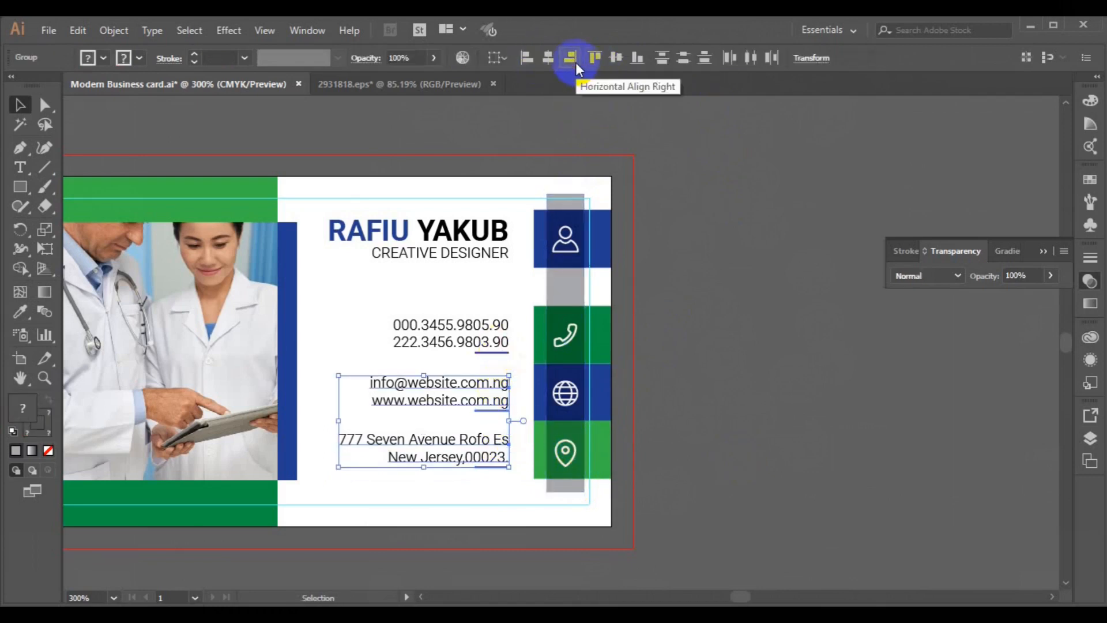
{"action": "key", "text": "ctrl+g"}
{"action": "left_click", "coordinate": [725, 297]}
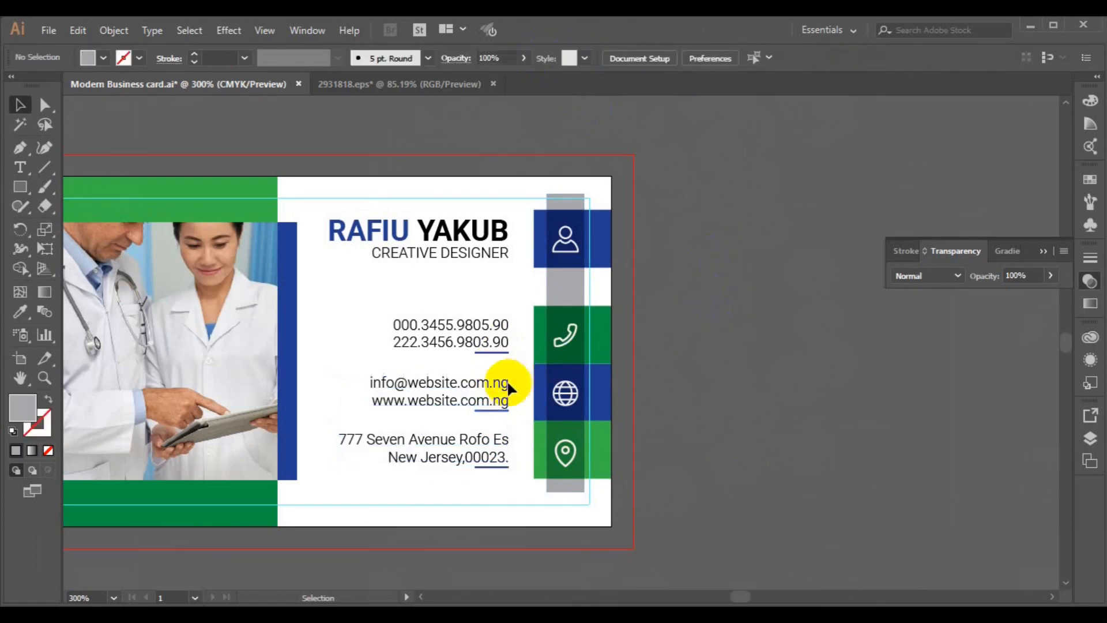
Step: Right-align the phone, web and address text and group them together
{"action": "left_click", "coordinate": [503, 397]}
{"action": "left_click", "coordinate": [489, 344], "text": "shift"}
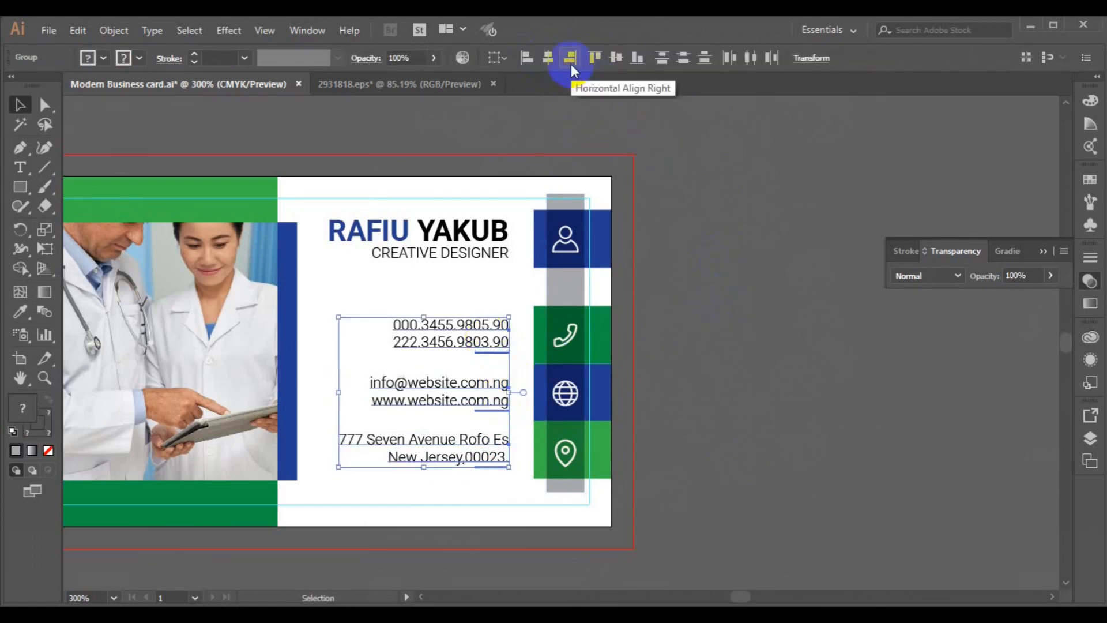
{"action": "left_click", "coordinate": [720, 245]}
{"action": "key", "text": "ctrl+g"}
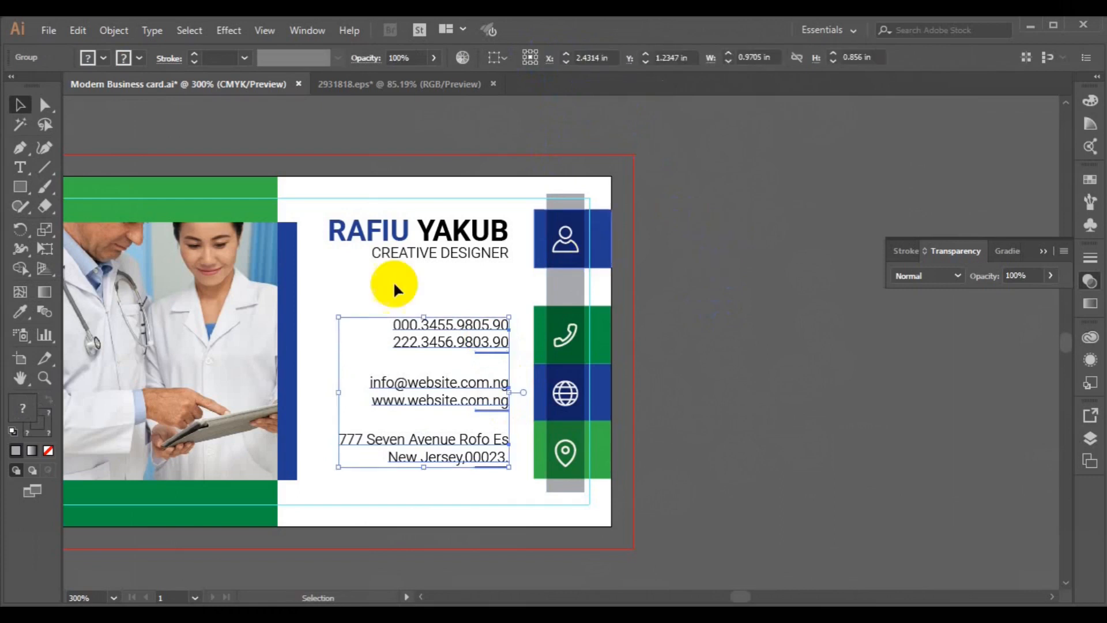
{"action": "left_click", "coordinate": [379, 252], "text": "shift"}
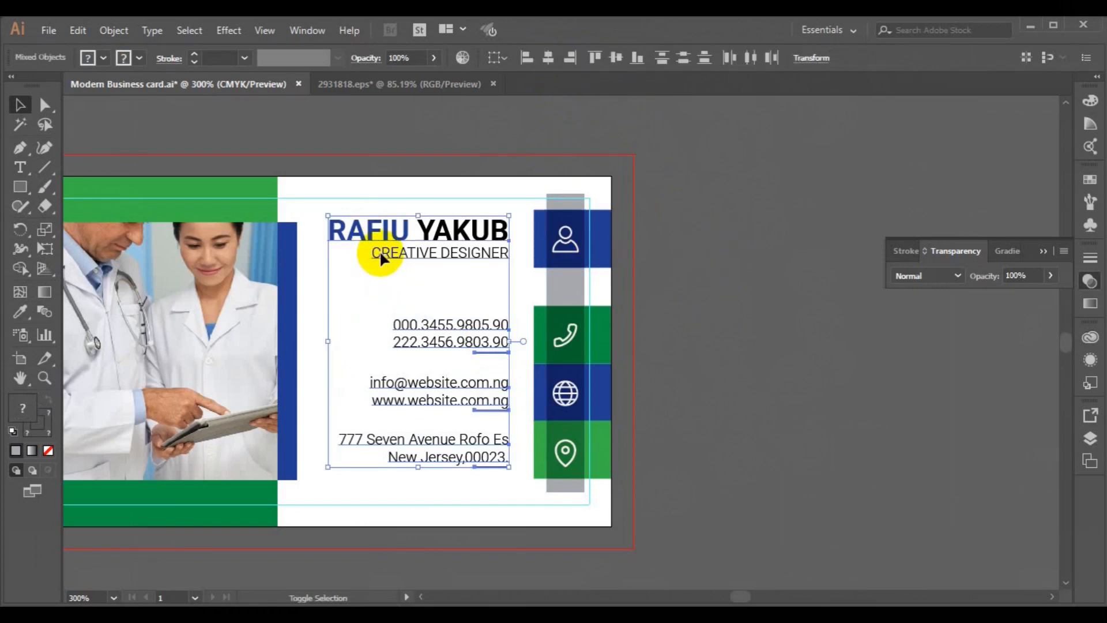
{"action": "left_click", "coordinate": [569, 58]}
{"action": "left_click", "coordinate": [759, 278]}
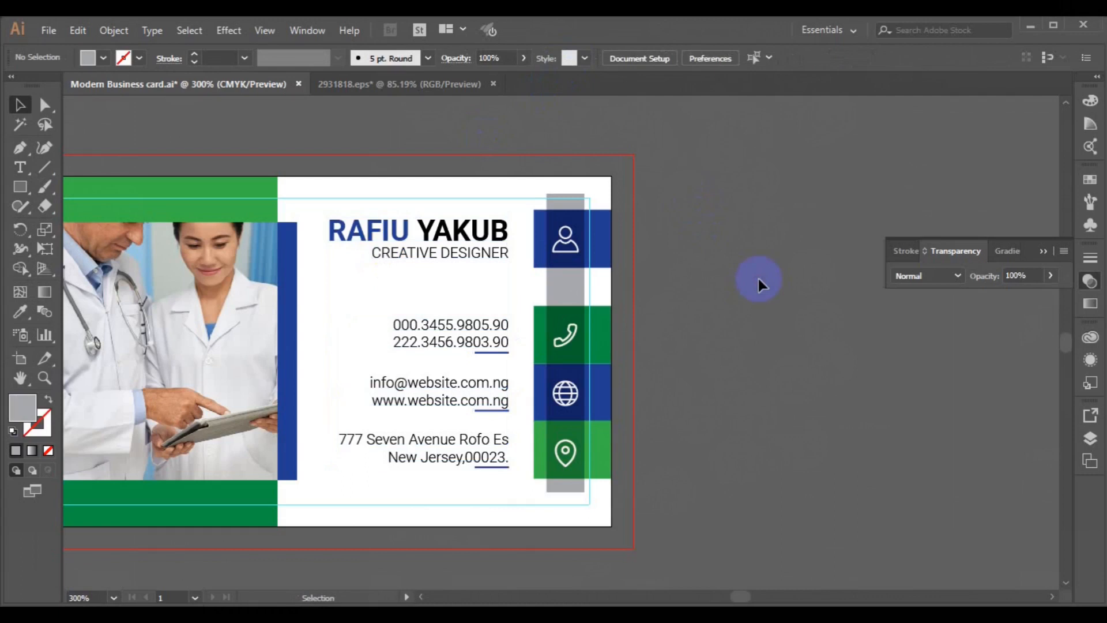
Step: Zoom out to see the whole card and open File > Place
{"action": "key", "text": "ctrl+minus"}
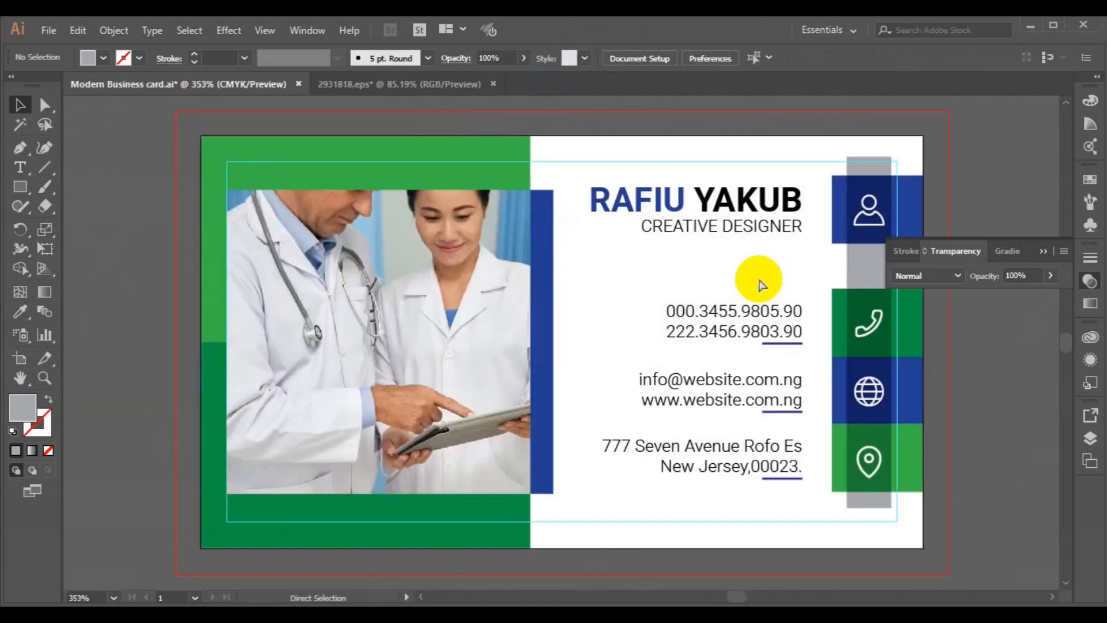
{"action": "key", "text": "ctrl+minus"}
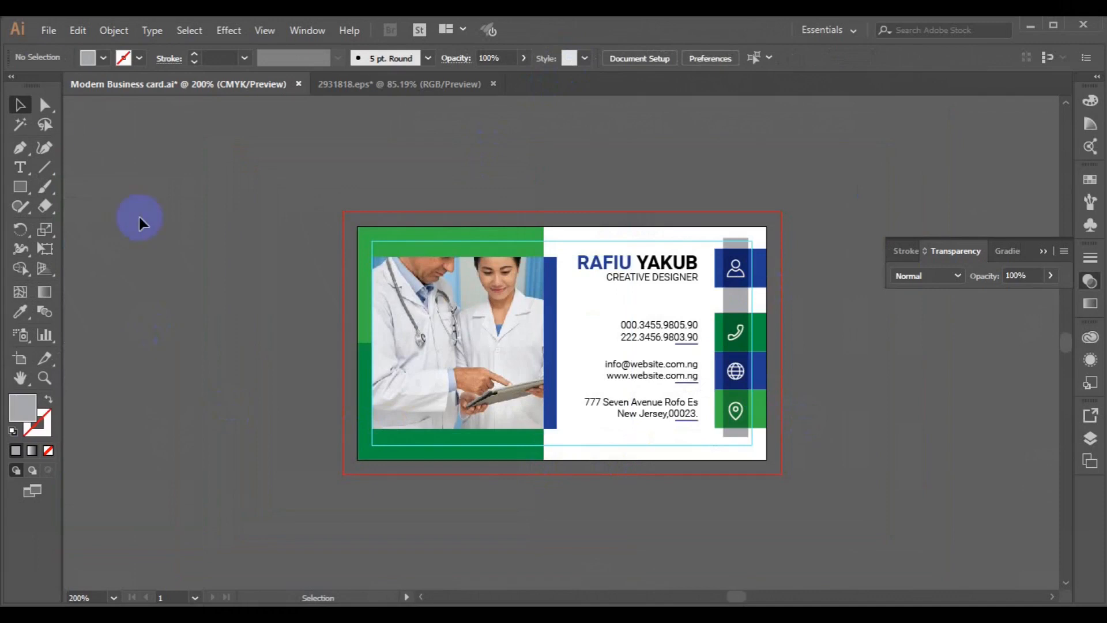
{"action": "left_click", "coordinate": [48, 30]}
{"action": "left_click", "coordinate": [107, 292]}
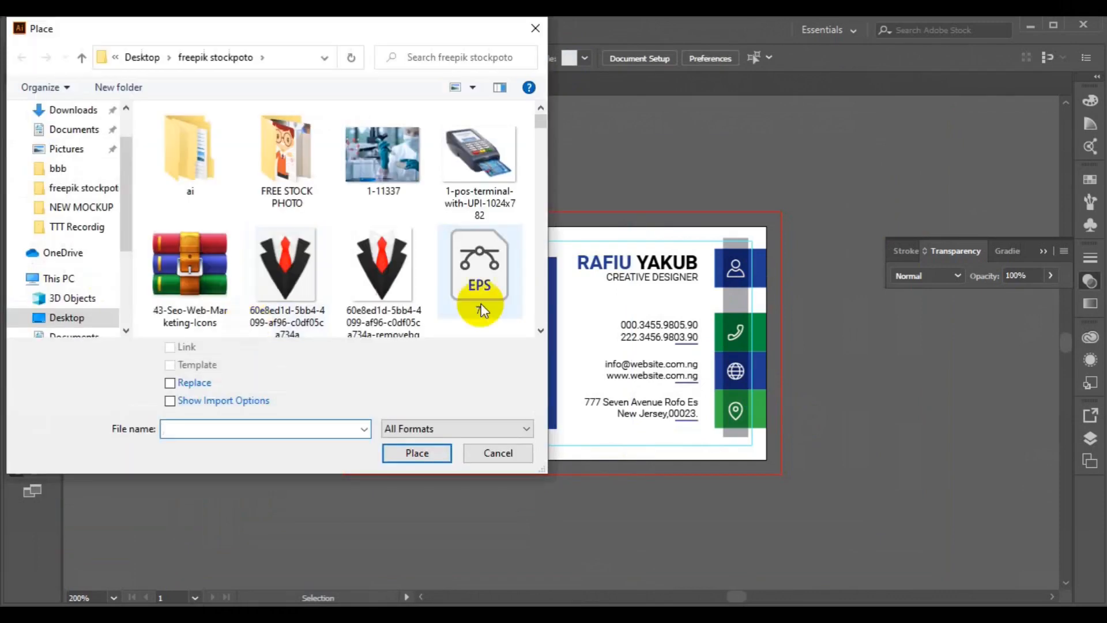
Step: Scroll the file list to the images3 QR code file and load it for placing
{"action": "left_click", "coordinate": [540, 332]}
{"action": "left_click", "coordinate": [540, 331]}
{"action": "left_click", "coordinate": [540, 332]}
{"action": "left_click", "coordinate": [540, 332]}
{"action": "left_click", "coordinate": [540, 332]}
{"action": "left_click", "coordinate": [540, 331]}
{"action": "left_click", "coordinate": [541, 332]}
{"action": "left_click", "coordinate": [540, 331]}
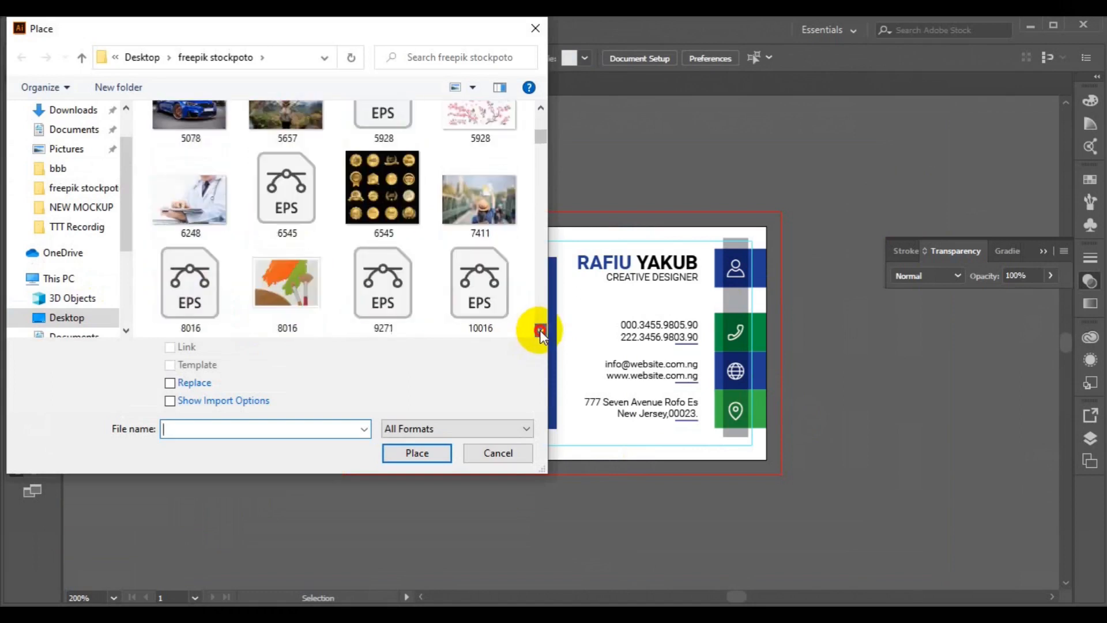
{"action": "left_click", "coordinate": [540, 331]}
{"action": "left_click", "coordinate": [540, 331]}
{"action": "left_click", "coordinate": [541, 331]}
{"action": "left_click", "coordinate": [540, 331]}
{"action": "left_click", "coordinate": [540, 332]}
{"action": "left_click", "coordinate": [540, 331]}
{"action": "left_click", "coordinate": [540, 331]}
{"action": "left_click", "coordinate": [540, 331]}
{"action": "left_click", "coordinate": [540, 331]}
{"action": "left_click", "coordinate": [540, 332]}
{"action": "left_click", "coordinate": [540, 332]}
{"action": "left_click", "coordinate": [540, 331]}
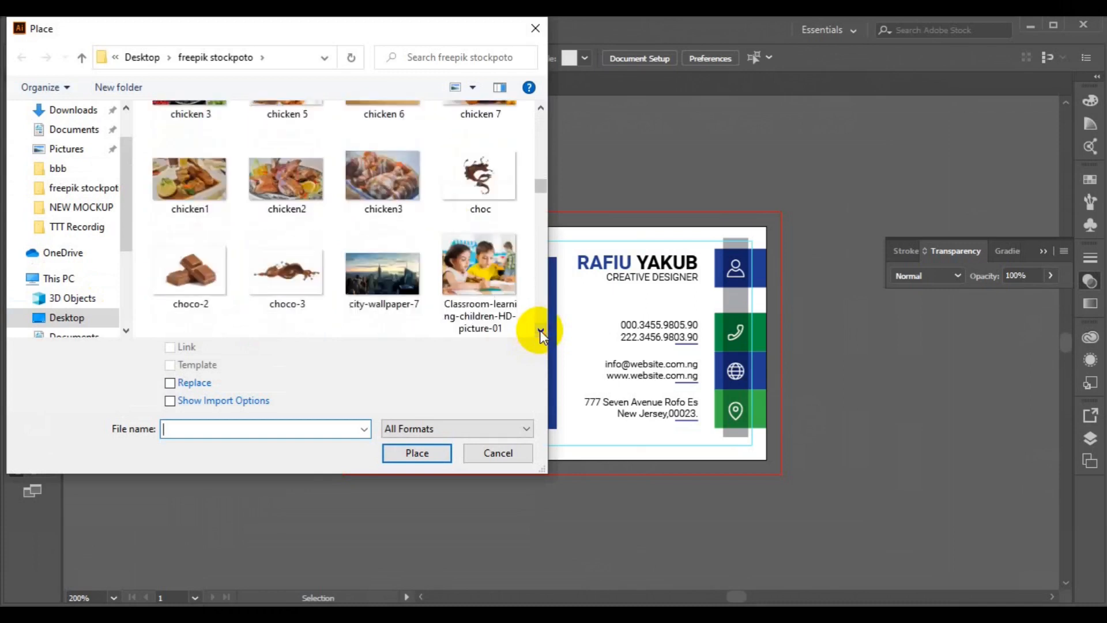
{"action": "left_click", "coordinate": [540, 331]}
{"action": "left_click", "coordinate": [540, 332]}
{"action": "left_click", "coordinate": [540, 331]}
{"action": "left_click", "coordinate": [540, 332]}
{"action": "left_click", "coordinate": [540, 332]}
{"action": "left_click", "coordinate": [540, 331]}
{"action": "left_click", "coordinate": [540, 332]}
{"action": "left_click", "coordinate": [541, 332]}
{"action": "left_click", "coordinate": [540, 331]}
{"action": "left_click", "coordinate": [540, 331]}
{"action": "left_click", "coordinate": [540, 332]}
{"action": "left_click", "coordinate": [541, 332]}
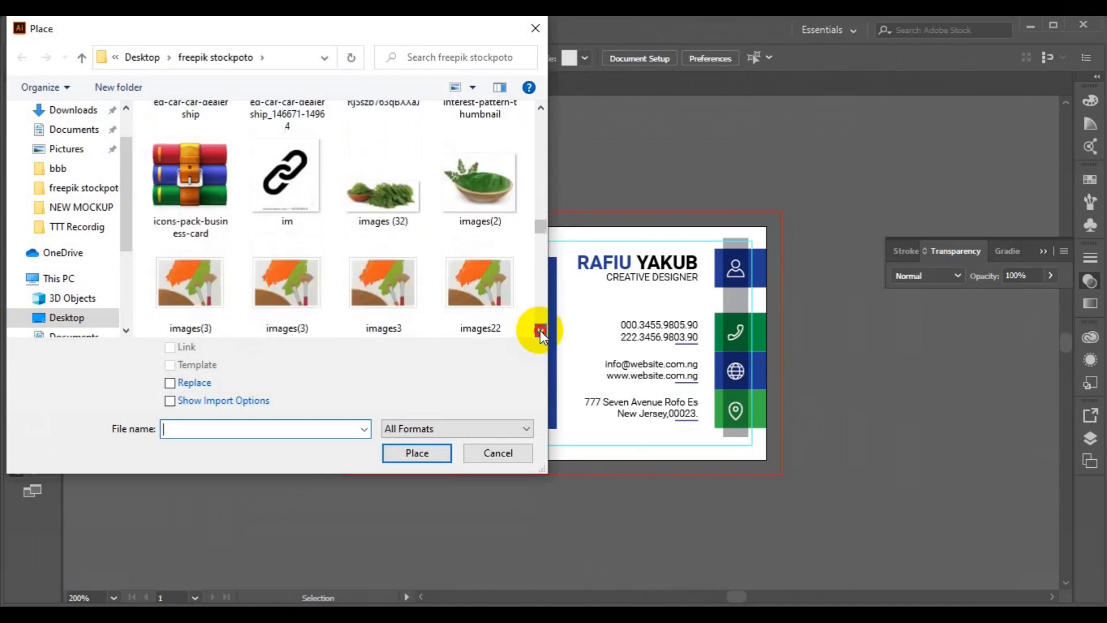
{"action": "left_click", "coordinate": [383, 285]}
{"action": "left_click", "coordinate": [408, 453]}
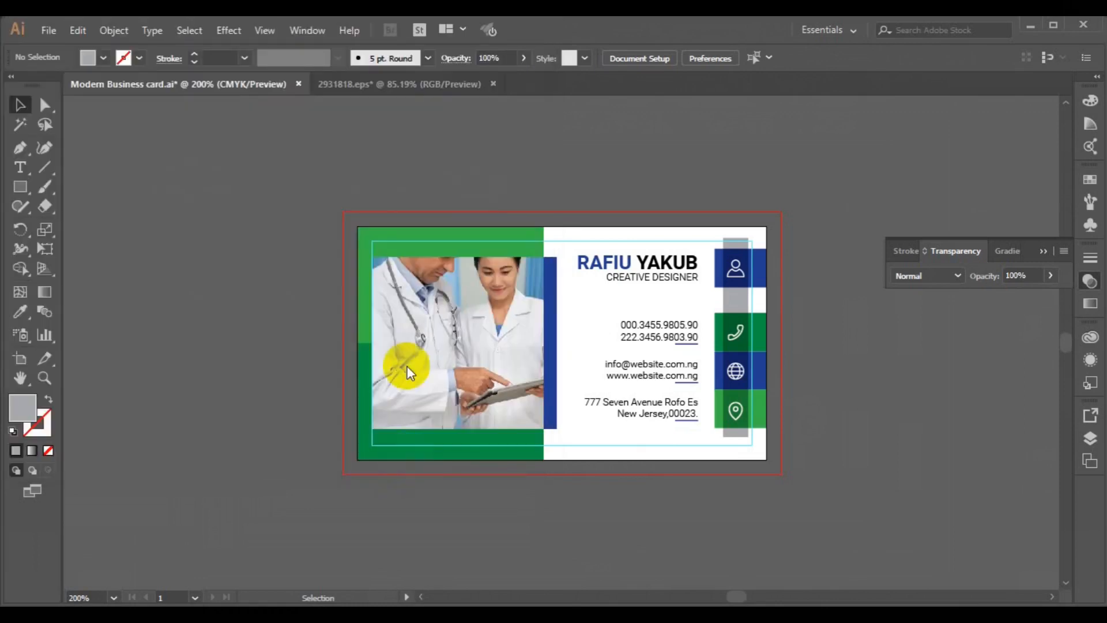
Step: Place the images3 QR code about 0.32 in square between the two doctors on the photo
{"action": "left_click_drag", "start_coordinate": [438, 328], "coordinate": [477, 362]}
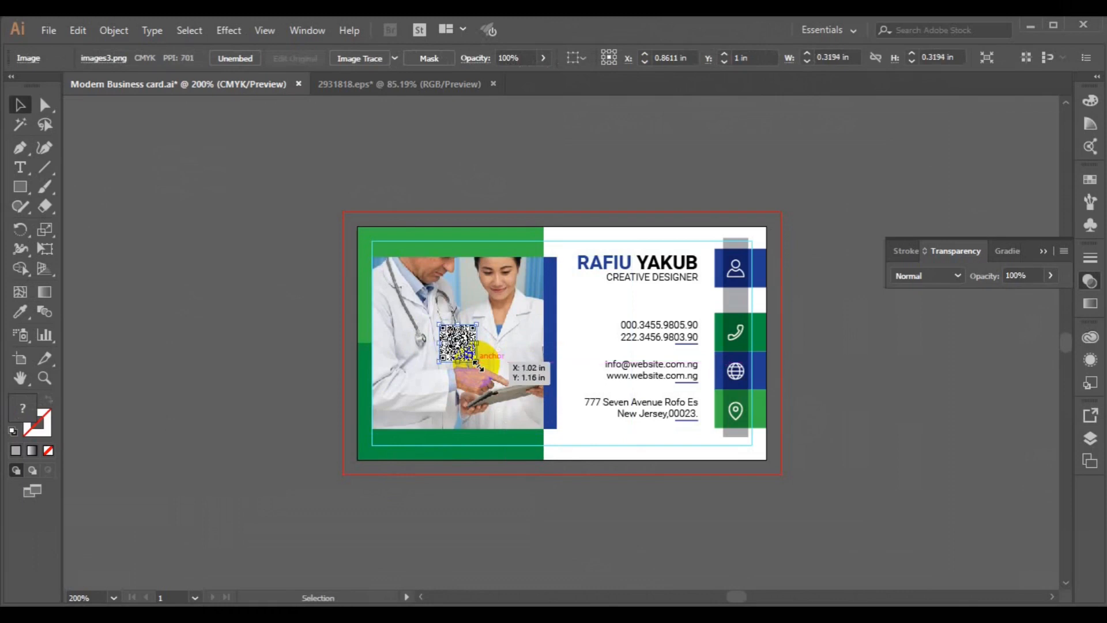
{"action": "left_click", "coordinate": [817, 413]}
{"action": "left_click", "coordinate": [1043, 251]}
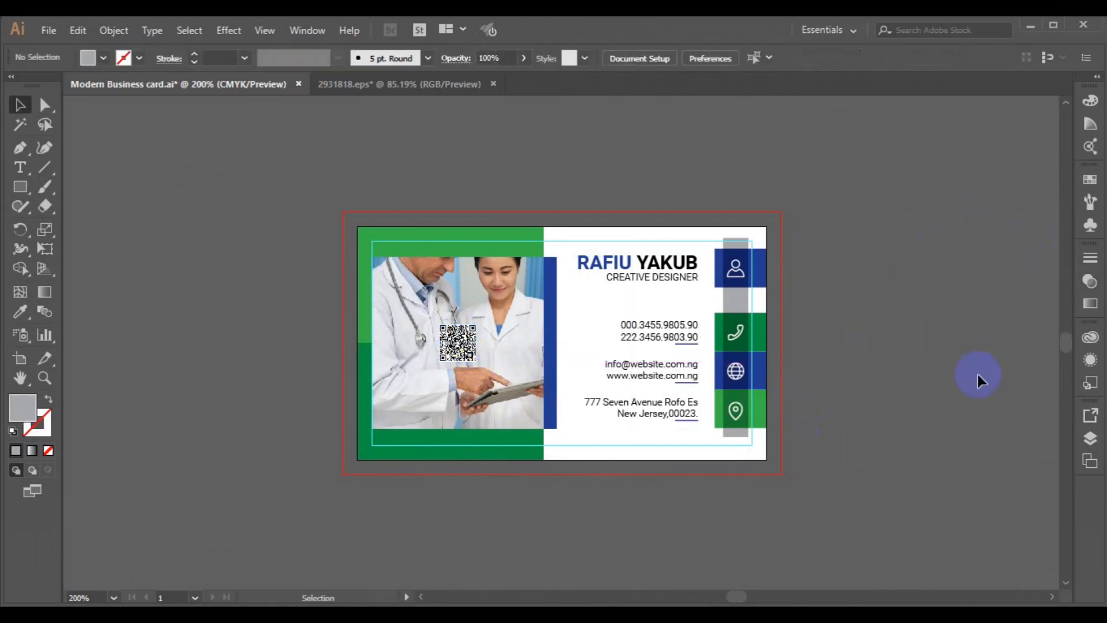